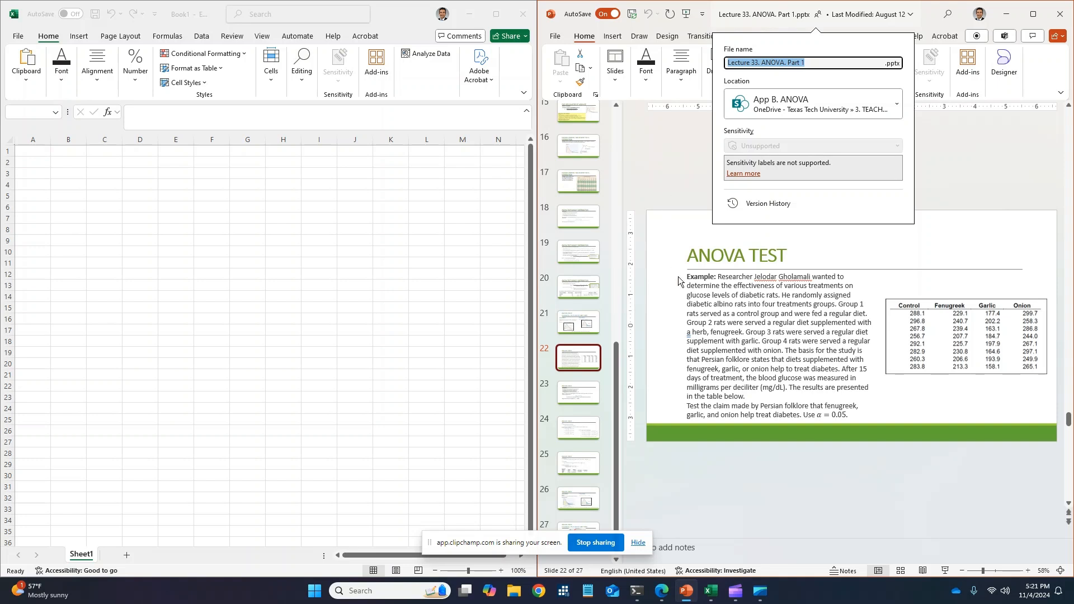
# - Dismiss the file name details and review the ANOVA example's hypotheses on slide 23 and the worked Step 3 calculations on slide 24
pyautogui.click(735, 303)
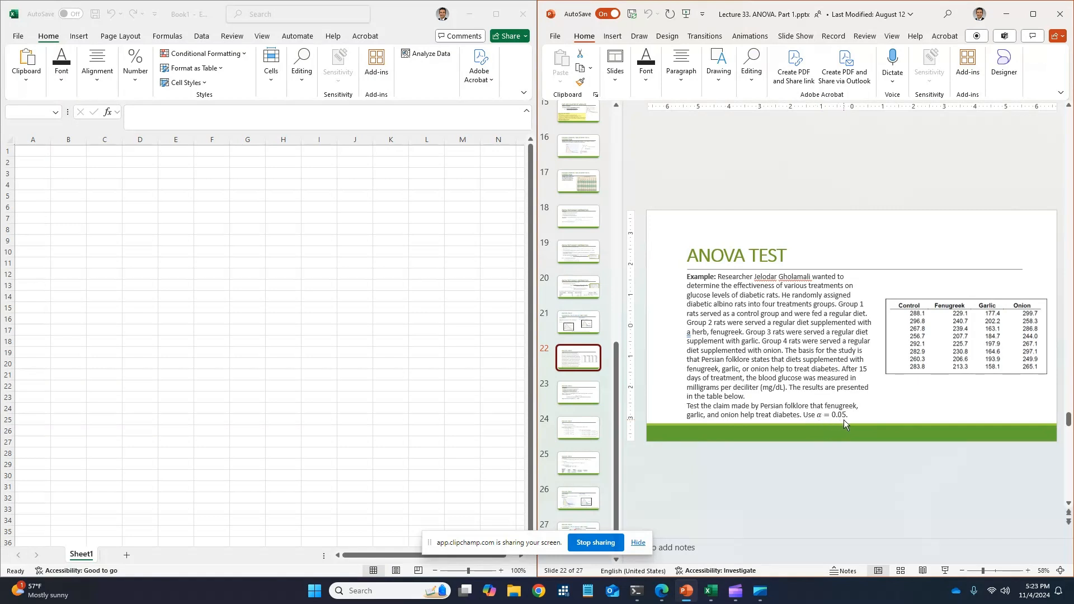
pyautogui.click(577, 387)
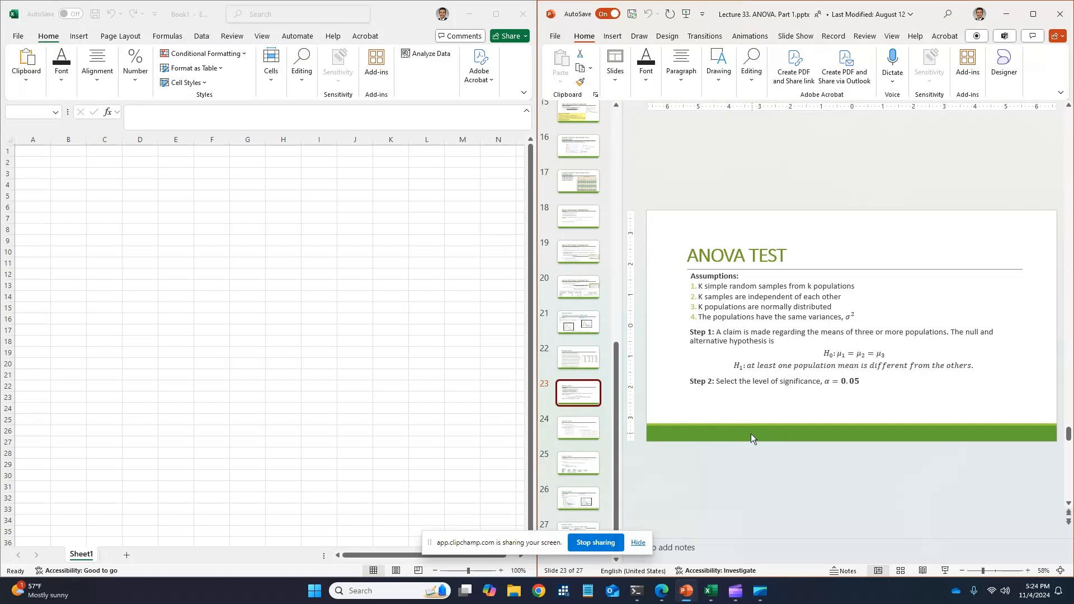
pyautogui.click(580, 431)
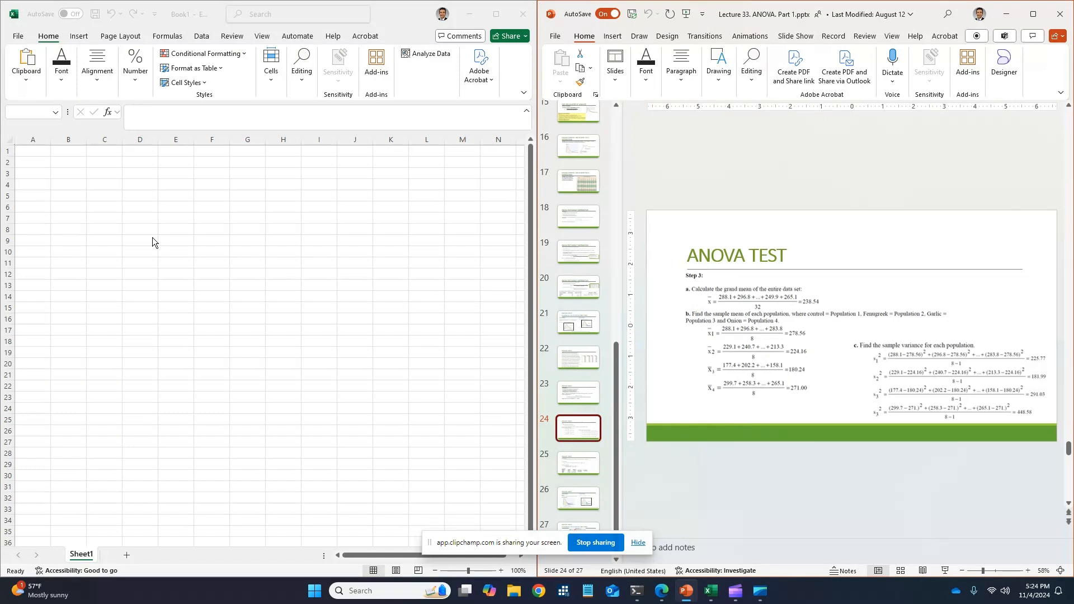
# - Switch to the blank Excel workbook, paste the Control, Fenugreek, Garlic and Onion data table starting at B1, and widen the Fenugreek column
pyautogui.click(34, 242)
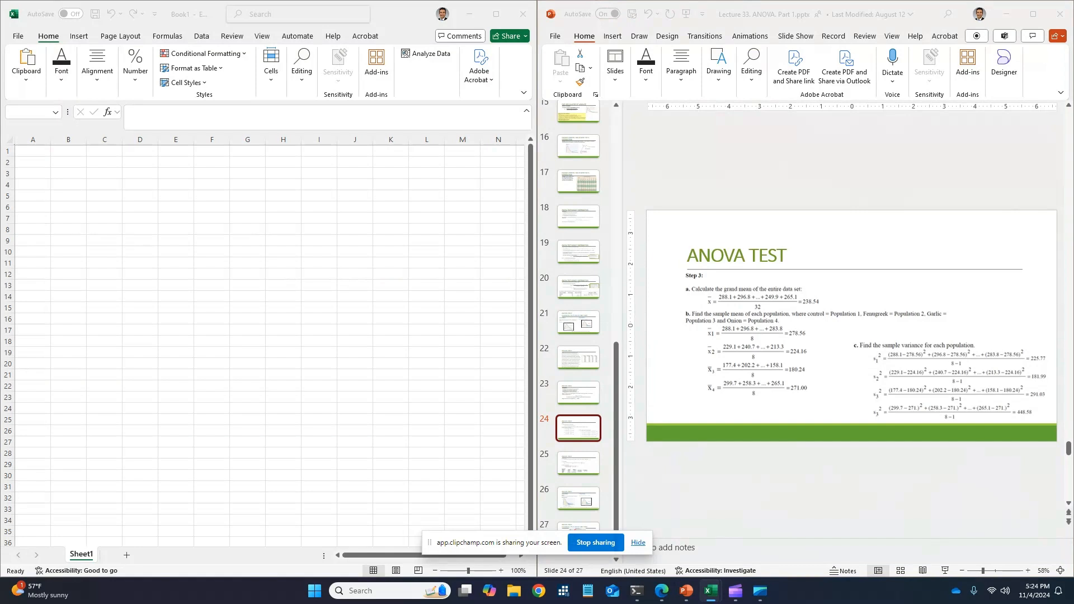
pyautogui.click(81, 153)
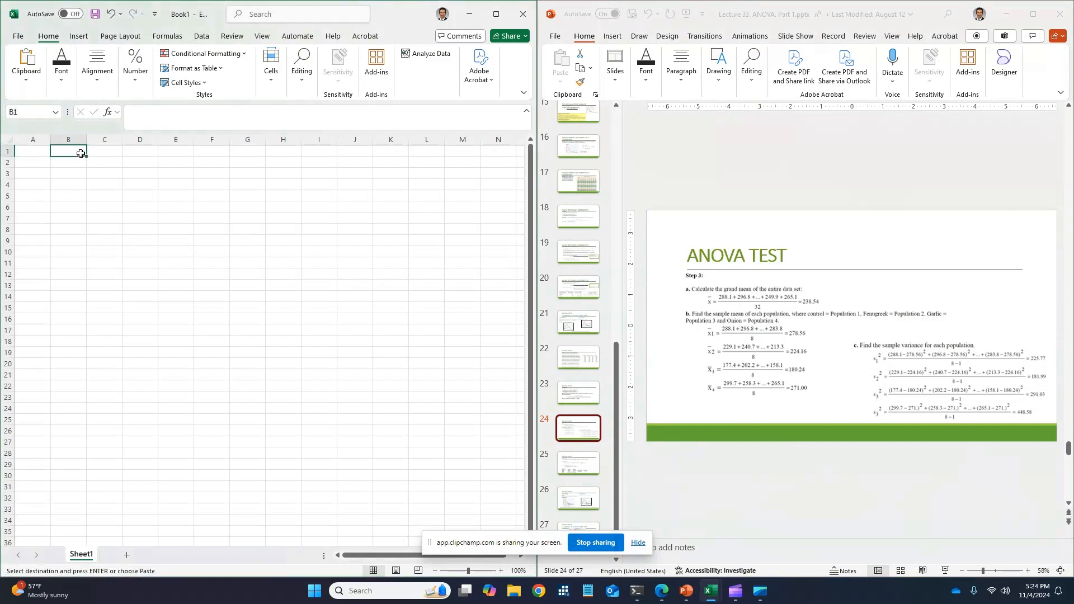
pyautogui.write('Control\tFenugreek\tGarlic\tOnion 288.1\t229.1\t177.4\t299.7 296.8\t240.7\t202.2\t258.3 267.8\t239.4\t163.1\t286.8 256.7\t207.7\t184.7\t244 292.1\t225.7\t197.9\t267.1 282.9\t230.8\t164.6\t297.1 260.3\t206.6\t193.9\t249.9 283.8\t213.3\t158.1\t265.1')
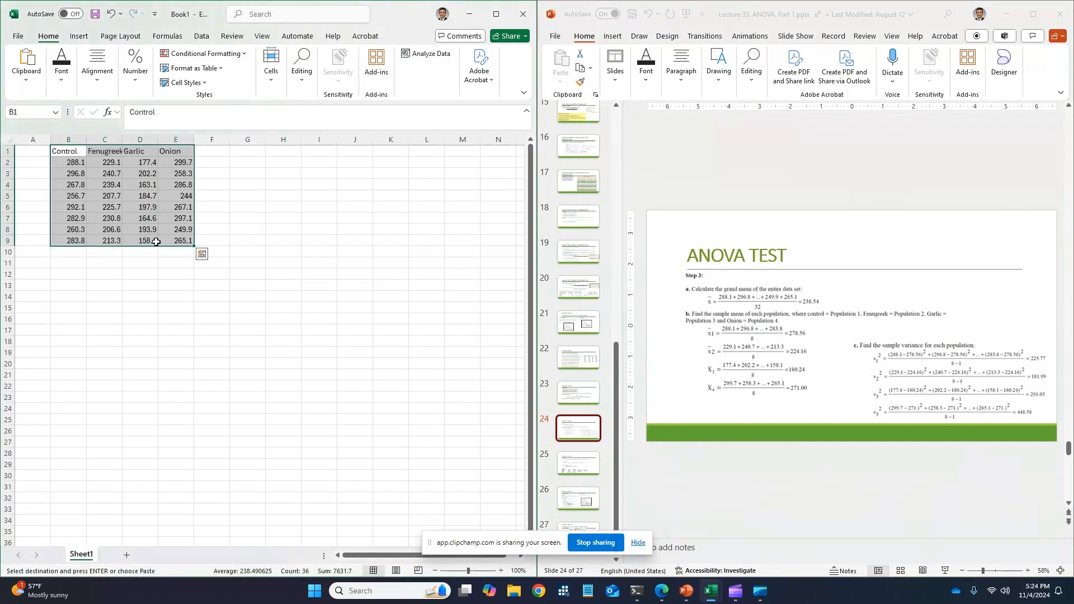
pyautogui.scroll(3, 156, 241)
pyautogui.scroll(1, 156, 241)
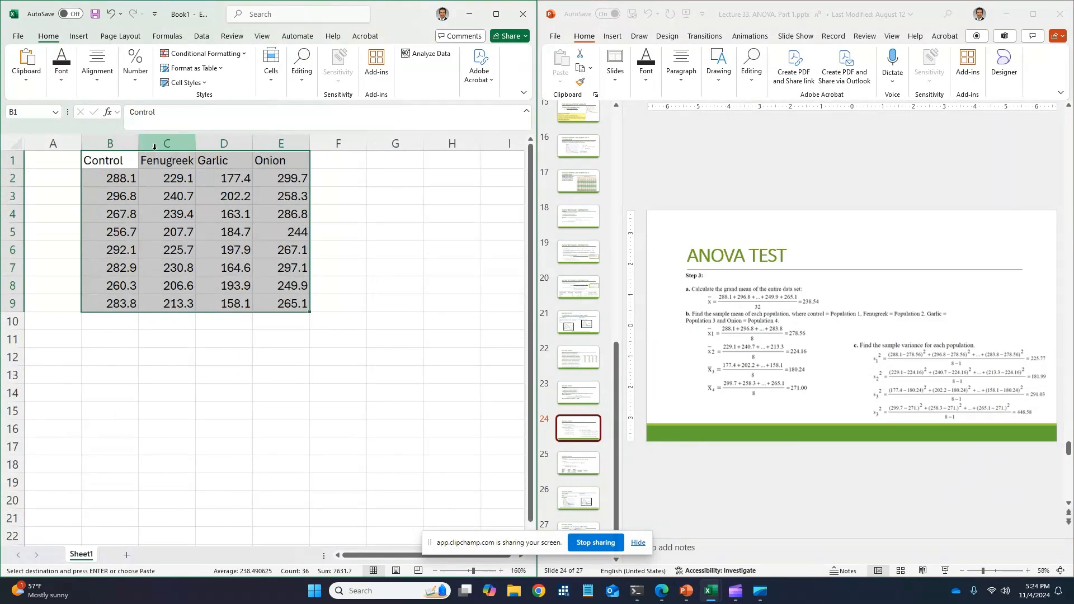
pyautogui.moveTo(196, 143); pyautogui.dragTo(202, 143)
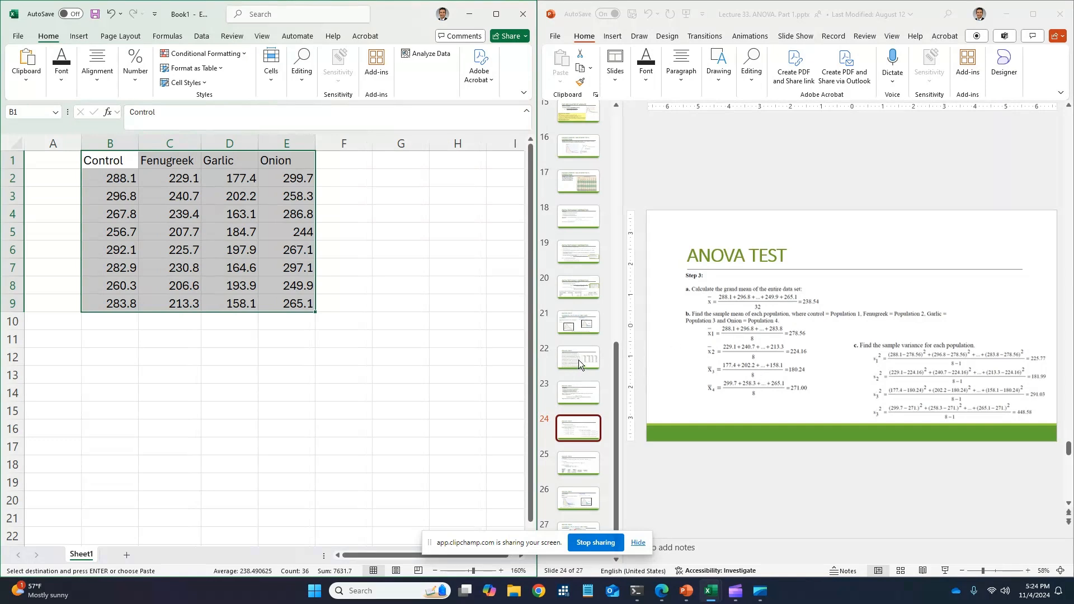
# - Show slide 19 with the Step 3 formulas in PowerPoint, and label cell A11 "x bar" in the Excel sheet
pyautogui.click(580, 289)
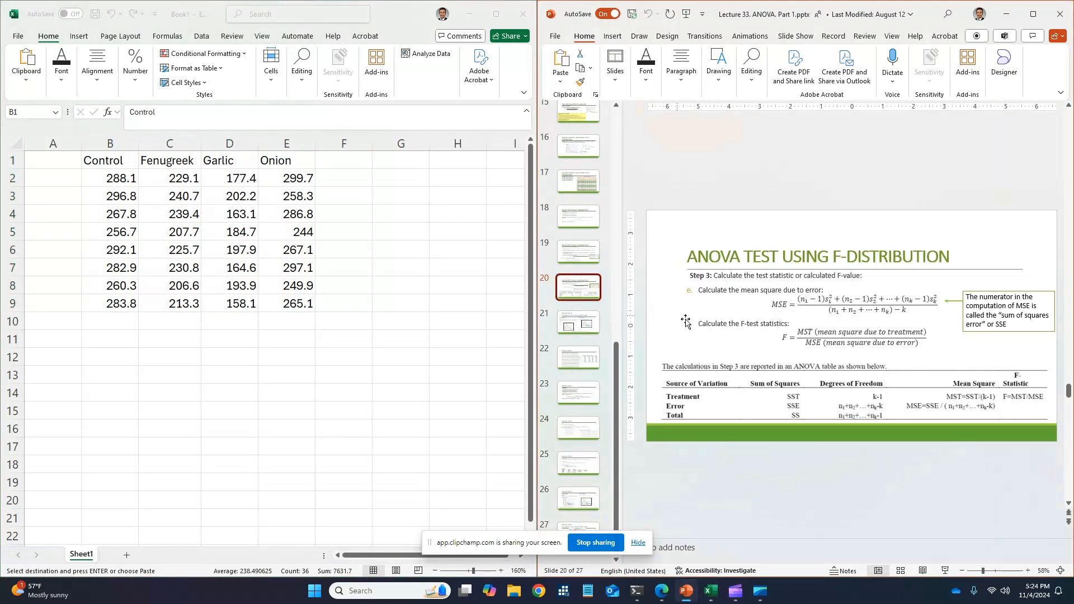
pyautogui.click(582, 253)
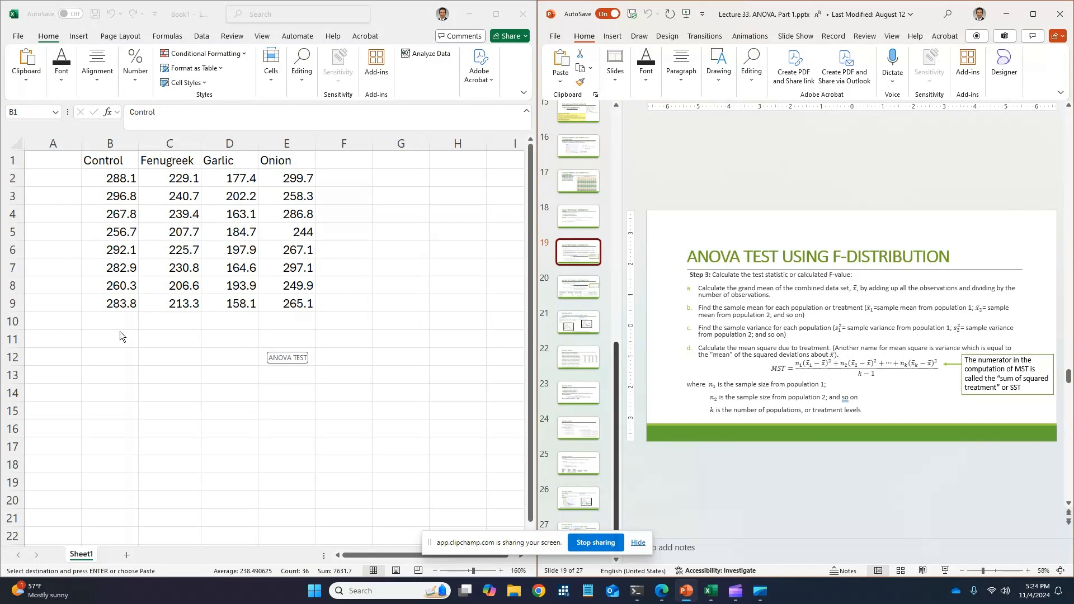
pyautogui.click(52, 316)
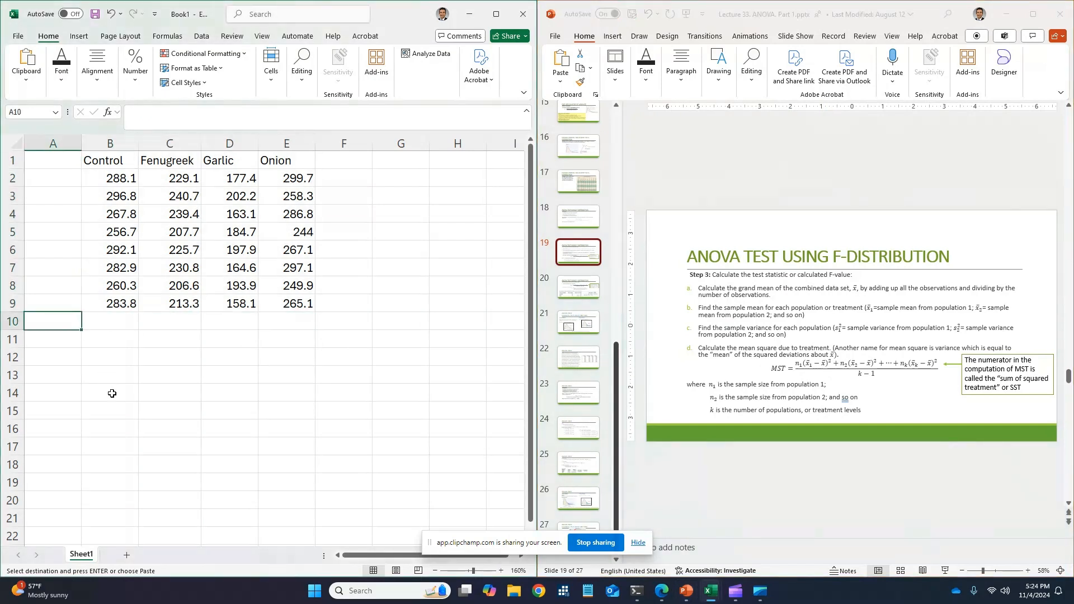
pyautogui.press('Down')
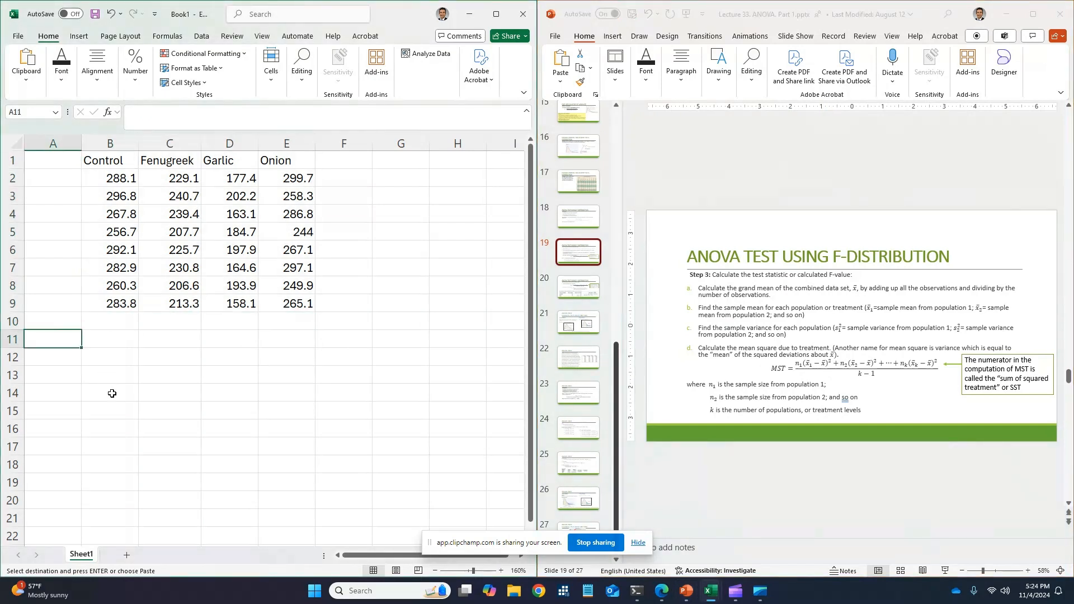
pyautogui.write('x bar')
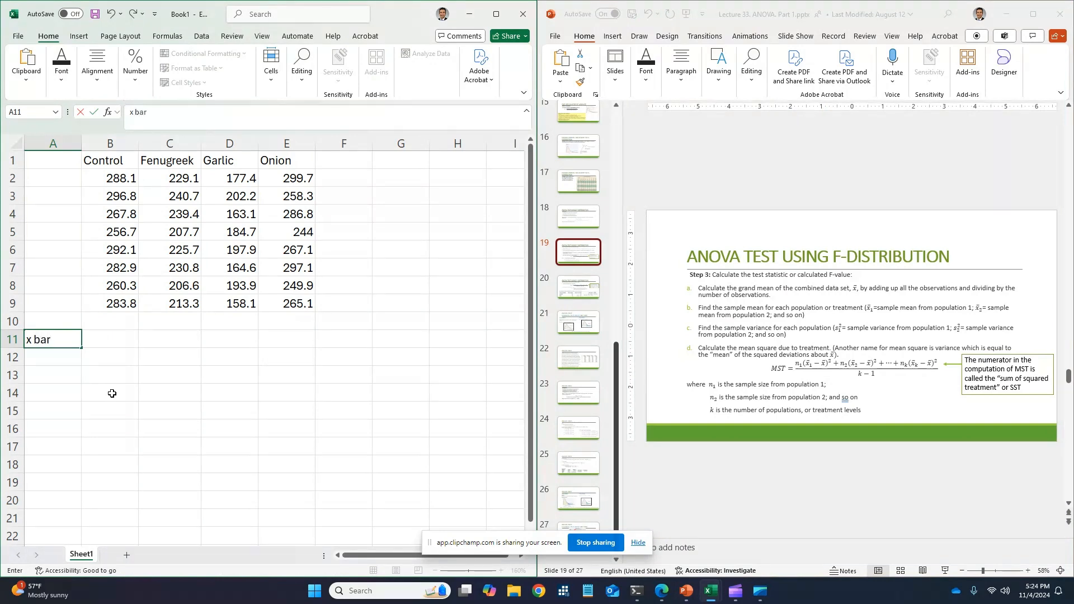
pyautogui.press('Tab')
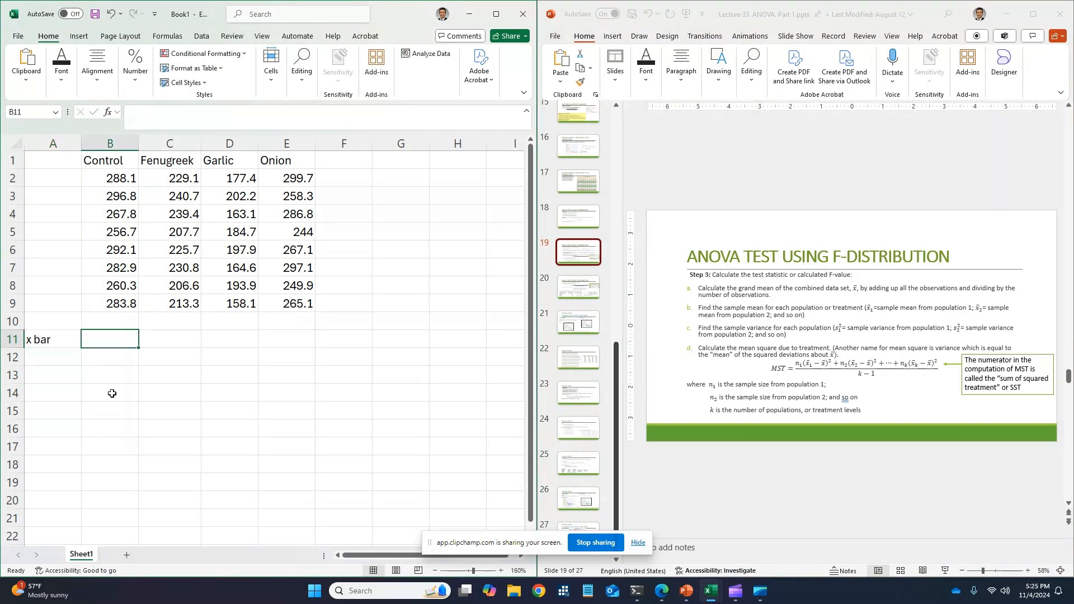
# - Calculate the Control mean in B11 with =AVERAGE(B2:B9) and copy the formula across to E11
pyautogui.press('Right')
pyautogui.press('Right')
pyautogui.press('Right')
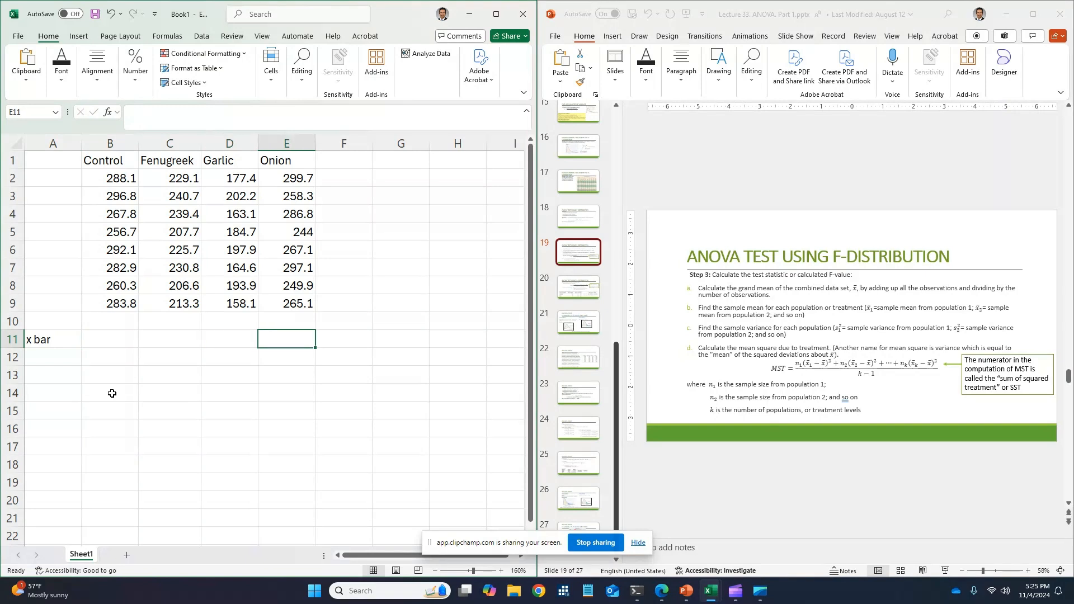
pyautogui.press('Left')
pyautogui.press('Left')
pyautogui.press('Left')
pyautogui.write('=A')
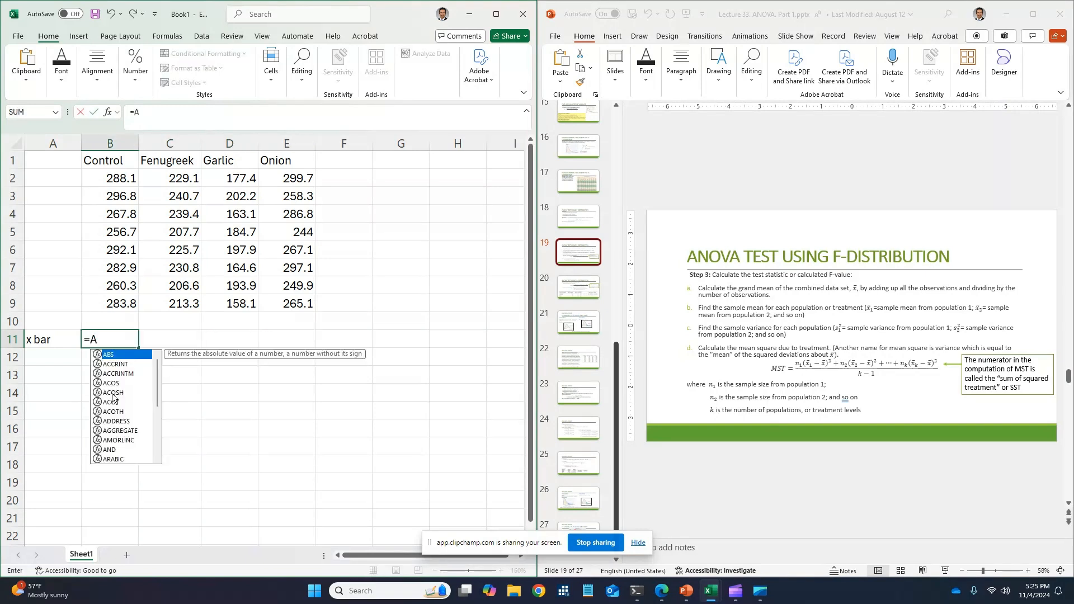
pyautogui.write('VERAGE(')
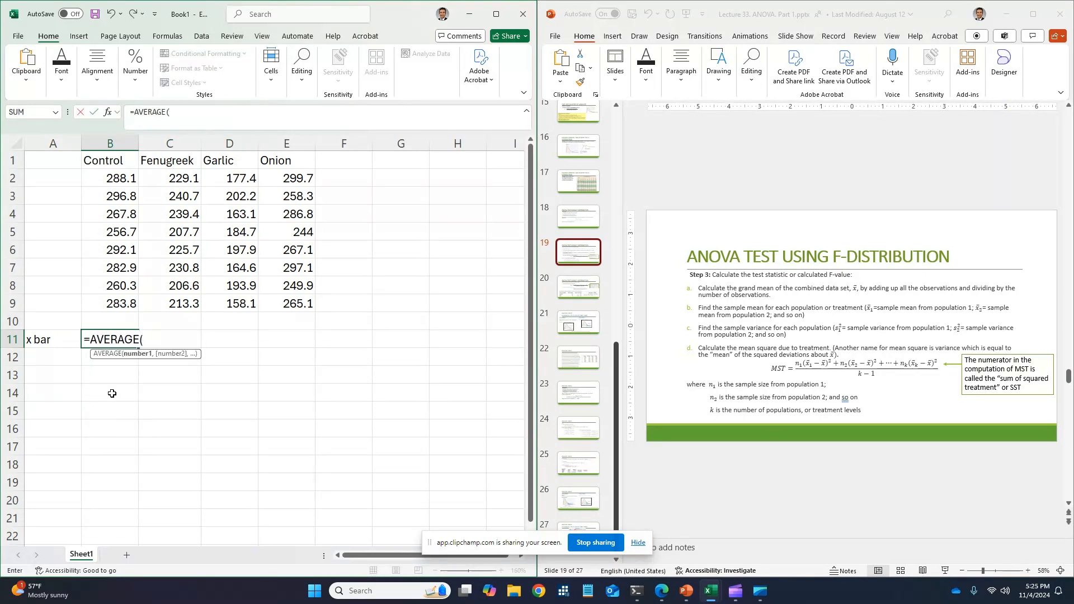
pyautogui.press('Up')
pyautogui.press('Up')
pyautogui.hotkey('shift', 'Up')
pyautogui.hotkey('shift', 'Up')
pyautogui.hotkey('shift', 'Up')
pyautogui.hotkey('shift', 'Up')
pyautogui.hotkey('shift', 'Up')
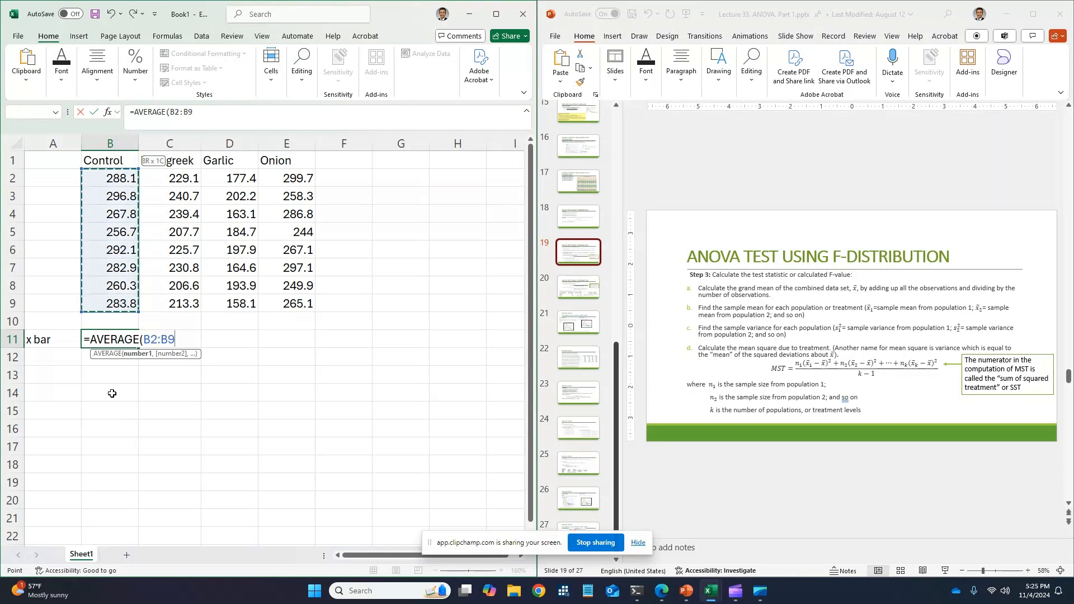
pyautogui.press('Return')
pyautogui.press('Up')
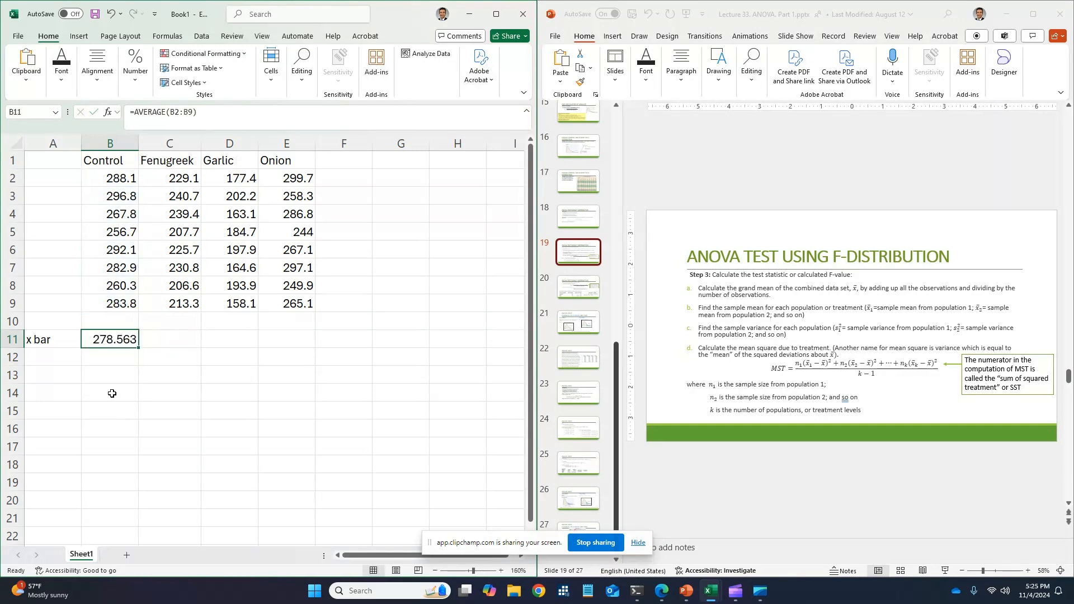
pyautogui.moveTo(140, 348); pyautogui.dragTo(295, 356)
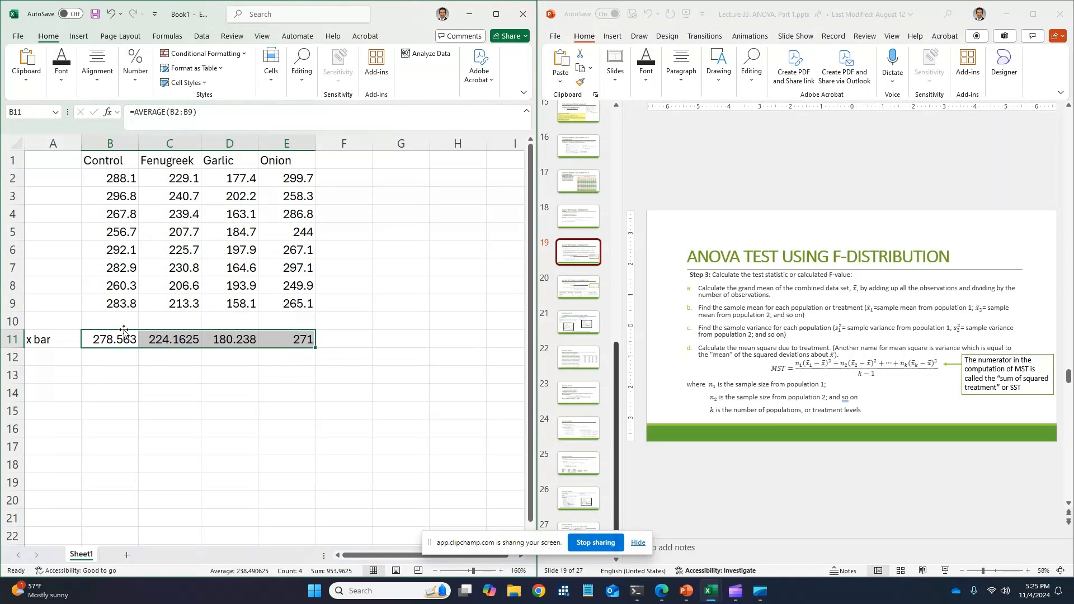
# - Label cell A12 "n" for the sample size row
pyautogui.click(59, 362)
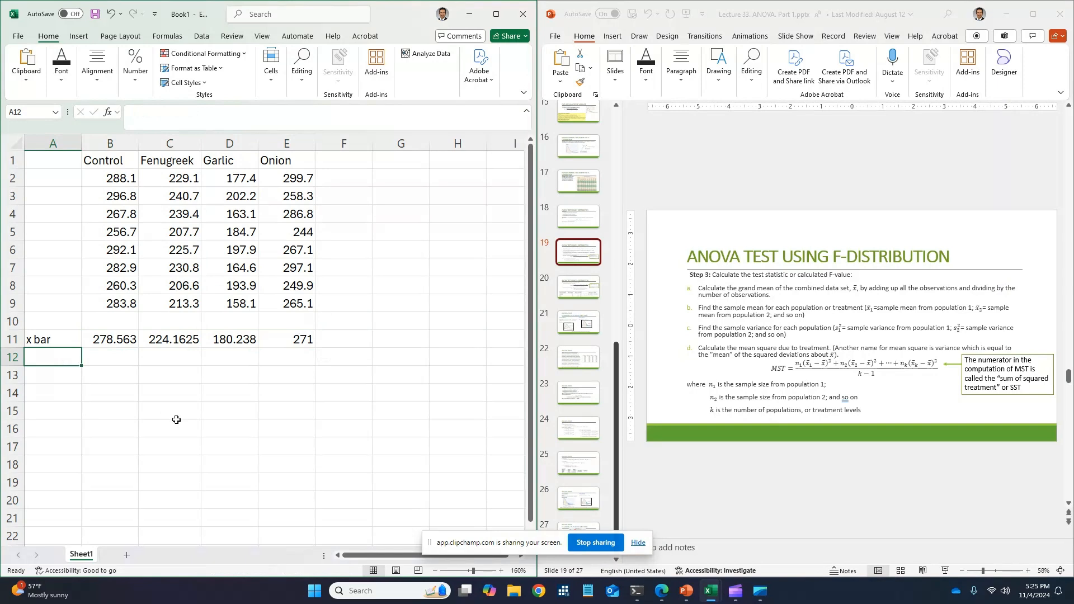
pyautogui.write('n')
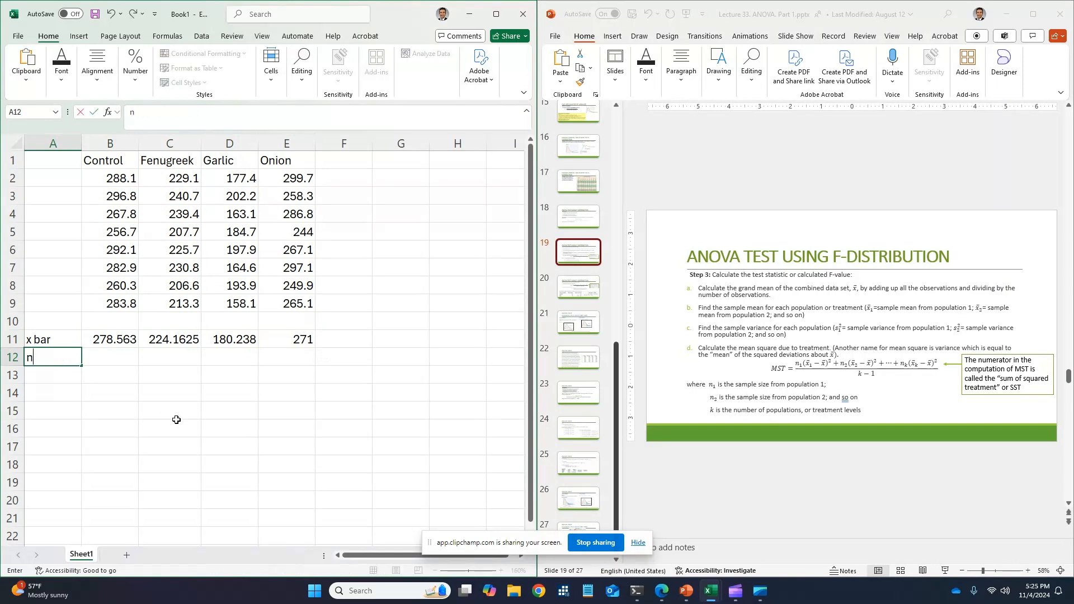
pyautogui.press('Tab')
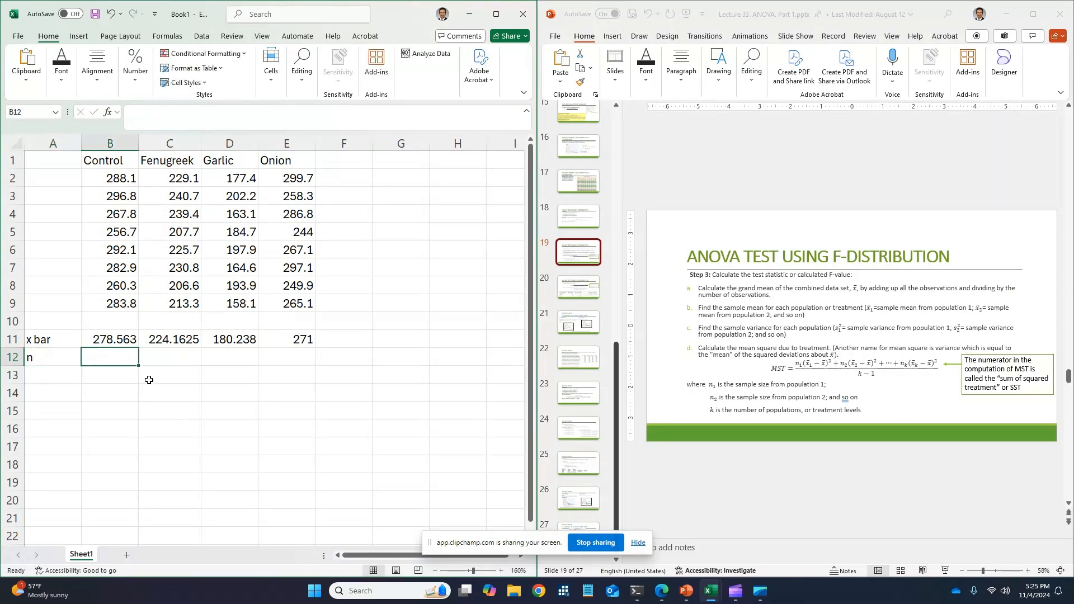
# - Count the Control observations in B12 with =COUNT(B2:B9) and copy the formula across to E12
pyautogui.click(168, 361)
pyautogui.click(233, 358)
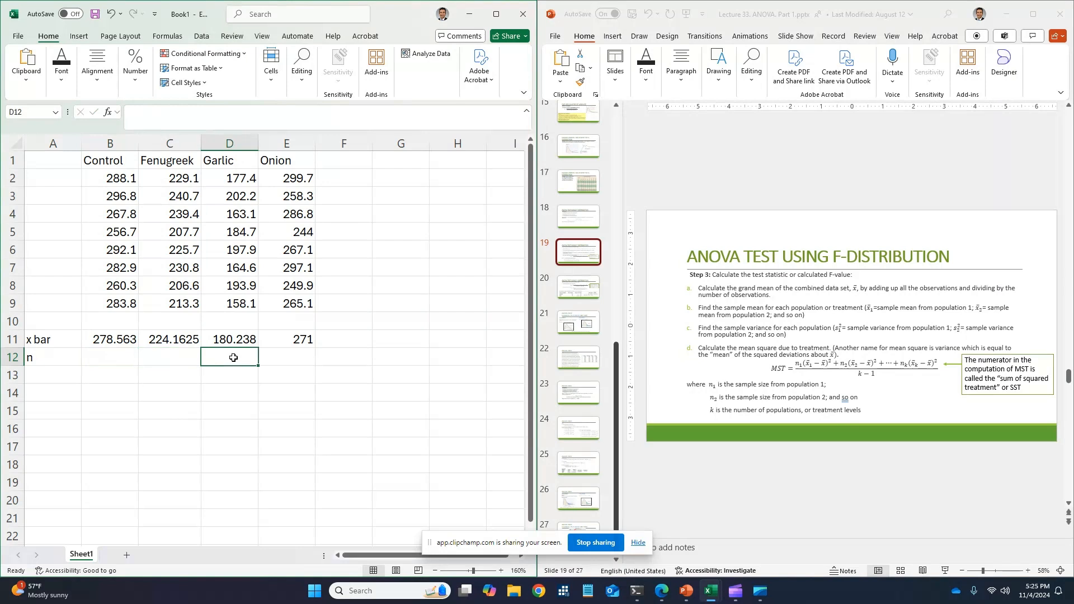
pyautogui.click(311, 358)
pyautogui.click(129, 361)
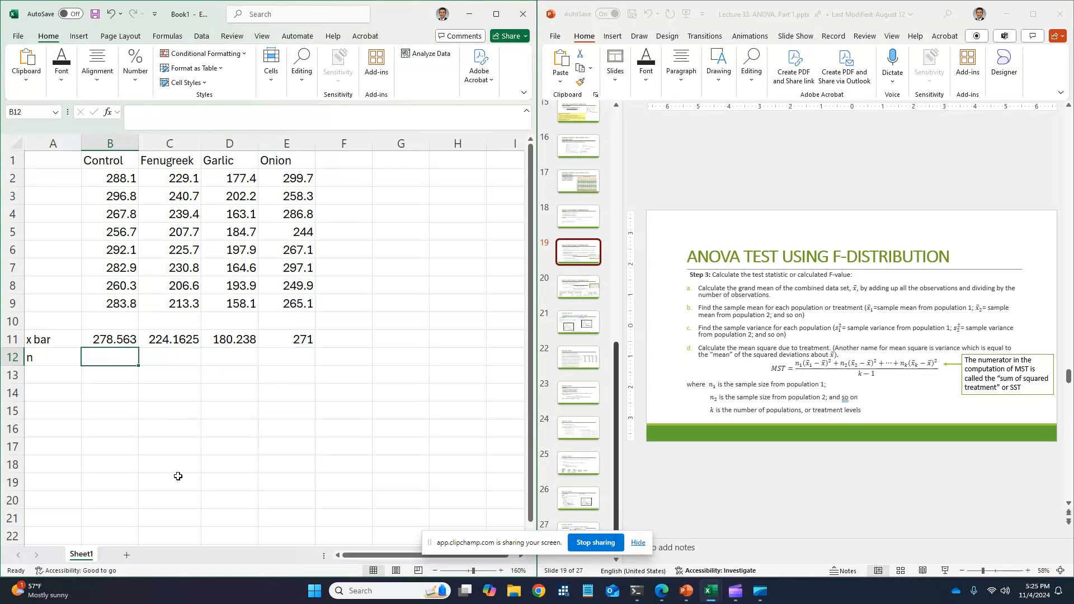
pyautogui.write('=COUNT(')
pyautogui.press('Up')
pyautogui.press('Up')
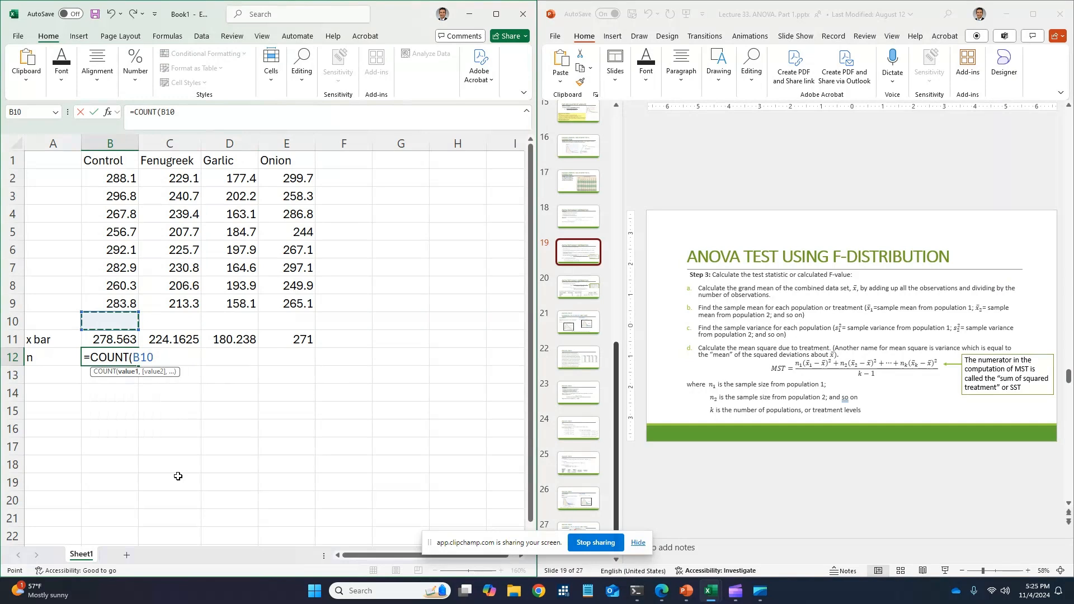
pyautogui.press('Up')
pyautogui.hotkey('shift', 'Up')
pyautogui.hotkey('shift', 'Up')
pyautogui.hotkey('shift', 'Up')
pyautogui.hotkey('shift', 'Up')
pyautogui.hotkey('shift', 'Up')
pyautogui.hotkey('shift', 'Up')
pyautogui.hotkey('shift', 'Up')
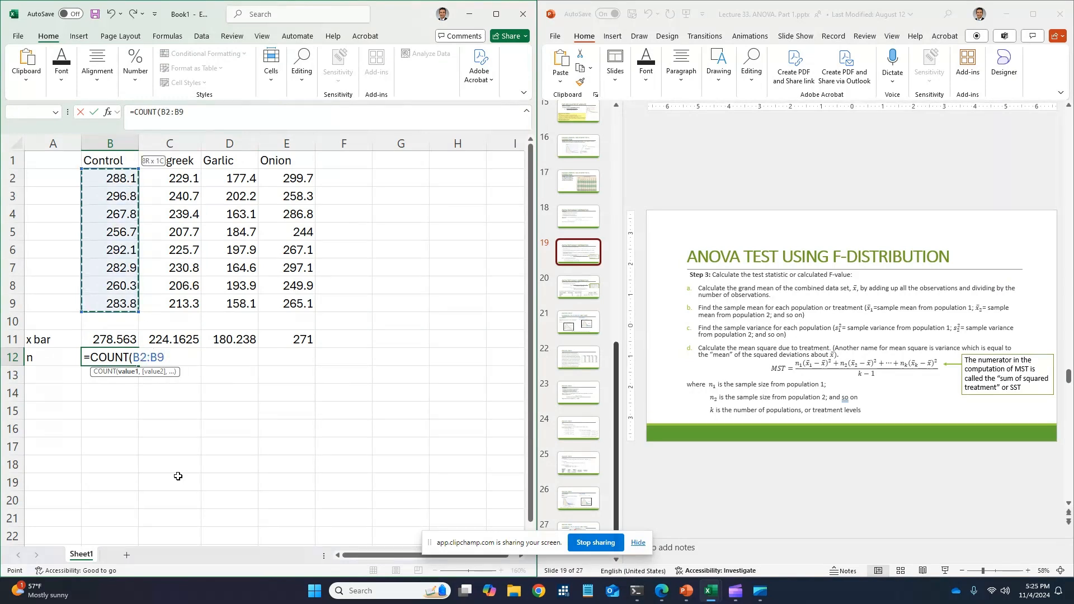
pyautogui.press('Return')
pyautogui.press('Up')
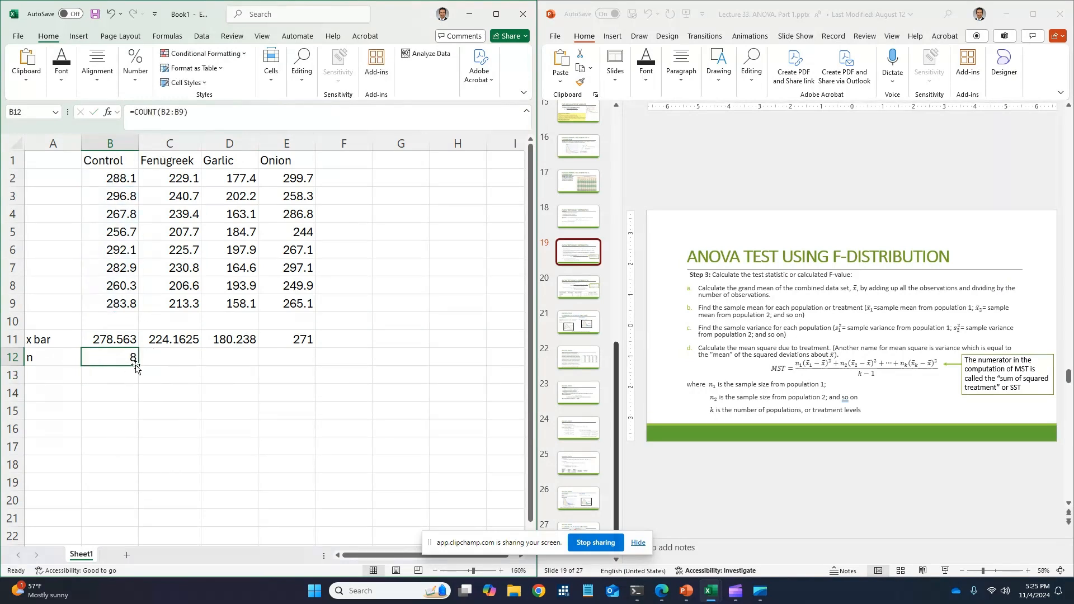
pyautogui.moveTo(136, 366); pyautogui.dragTo(294, 359)
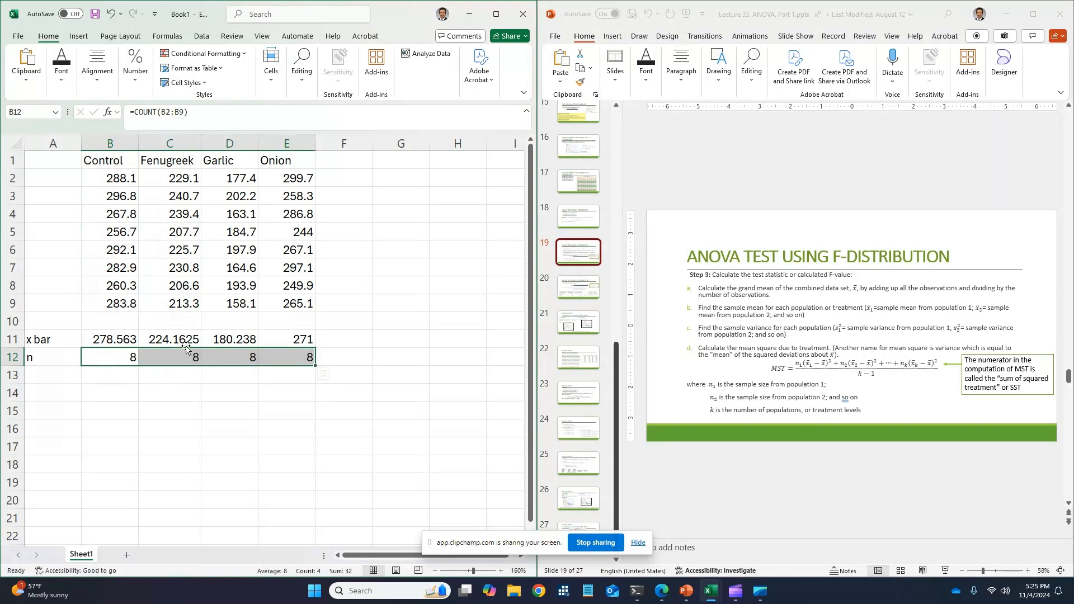
# - Label cell A13 "df" for the degrees of freedom row
pyautogui.click(60, 379)
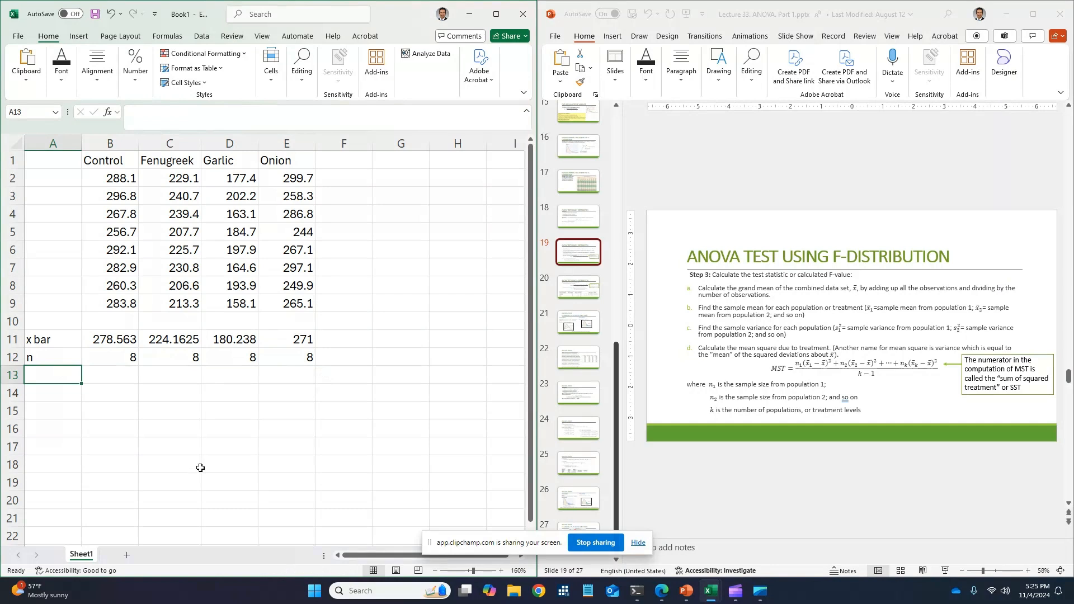
pyautogui.write('df')
pyautogui.press('Tab')
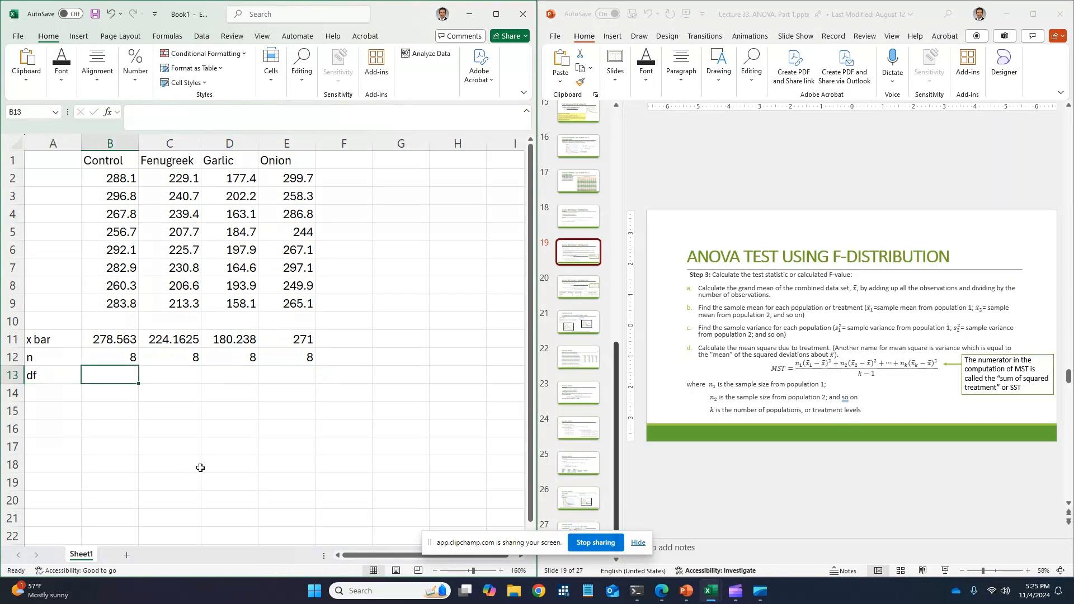
# - Calculate the Control group's degrees of freedom in B13 with the formula =B12-1
pyautogui.press('Up')
pyautogui.press('Up')
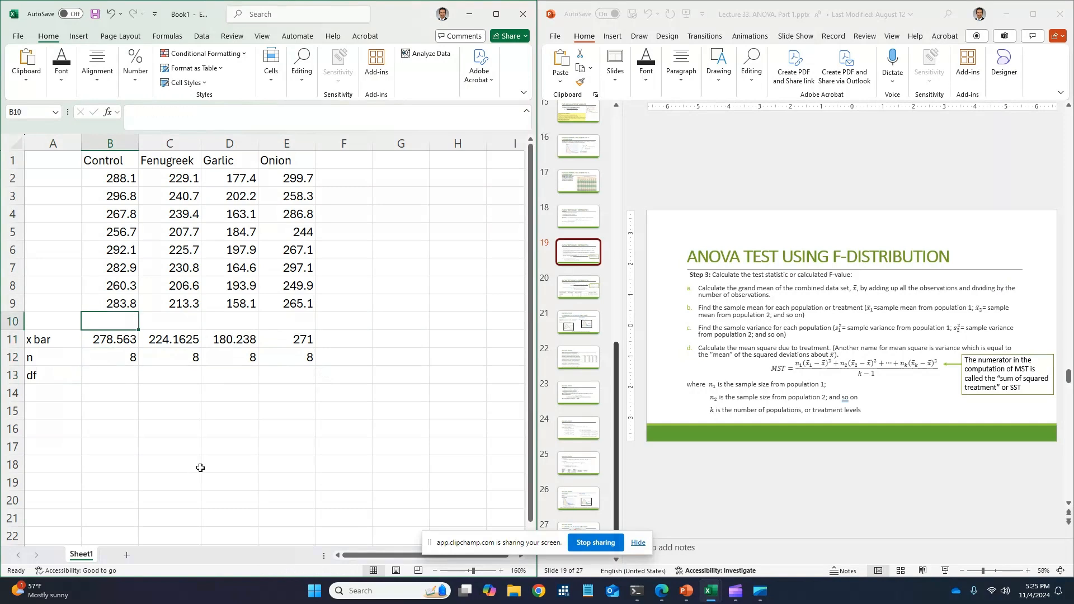
pyautogui.press('Down')
pyautogui.press('Down')
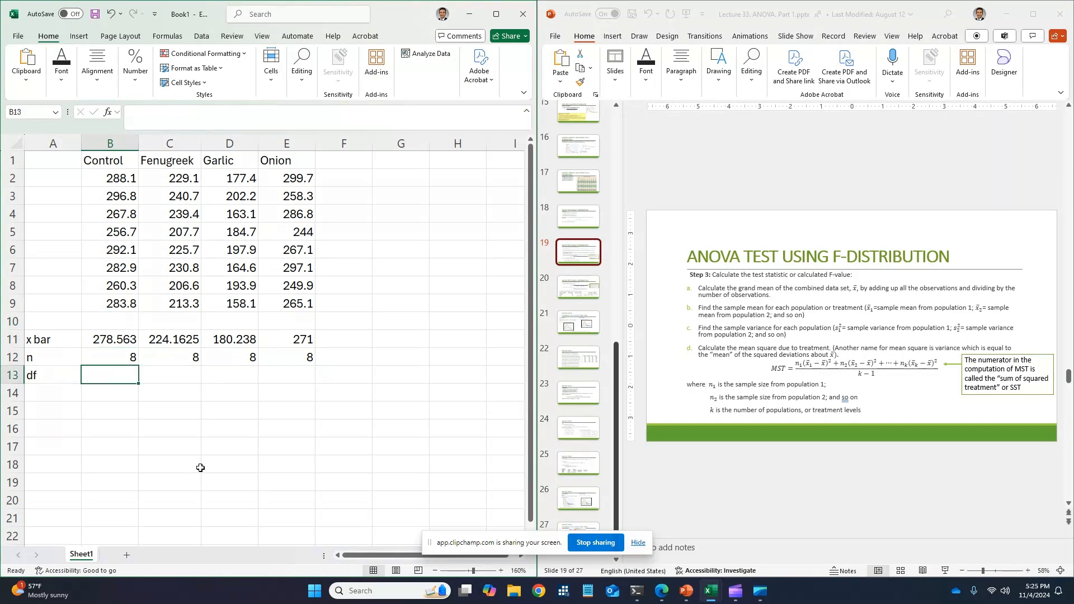
pyautogui.write('=')
pyautogui.press('Up')
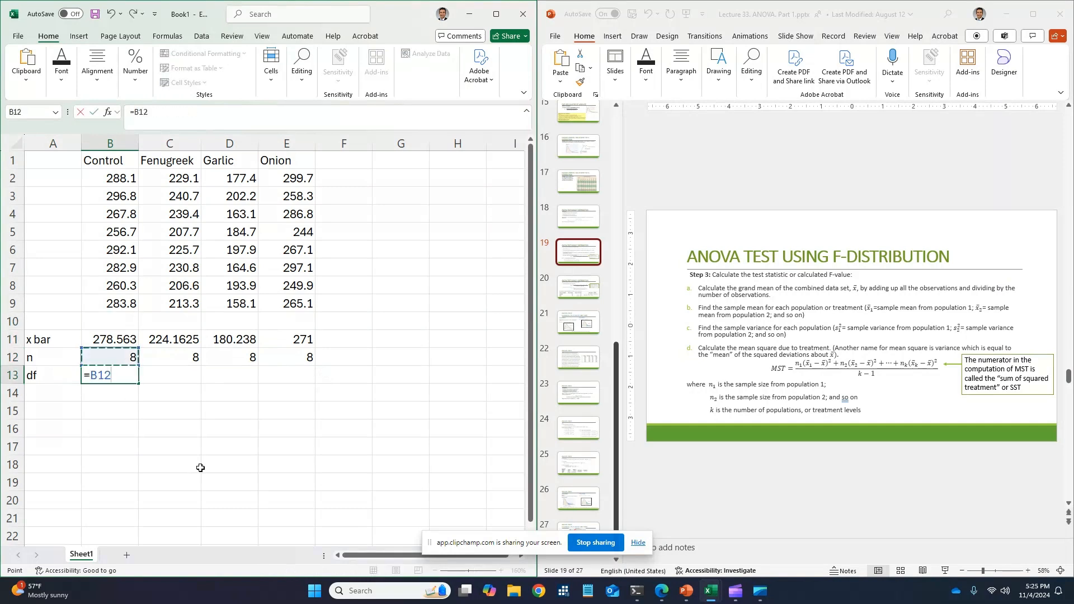
pyautogui.write('-')
pyautogui.write('1')
pyautogui.press('Return')
pyautogui.press('Up')
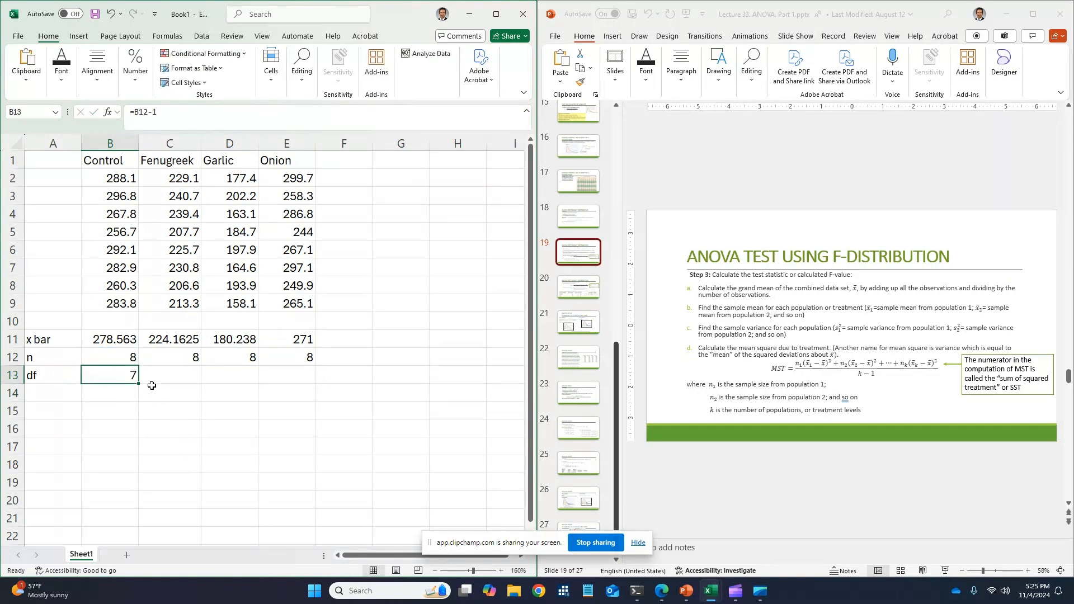
# - Copy the degrees of freedom formula from B13 across to E13 for the remaining treatment groups
pyautogui.moveTo(139, 383); pyautogui.dragTo(307, 382)
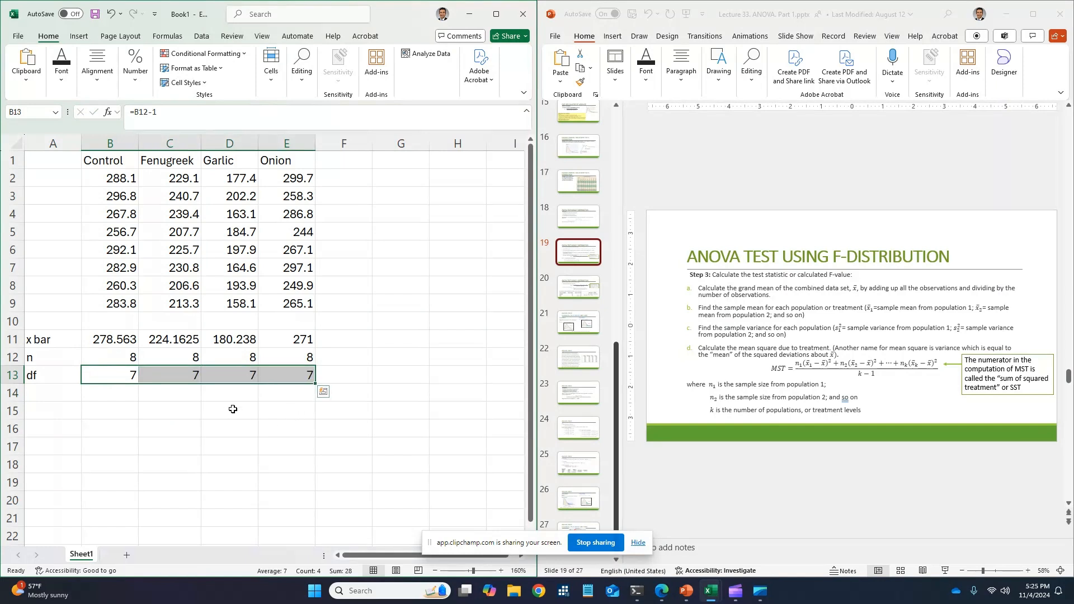
pyautogui.click(70, 411)
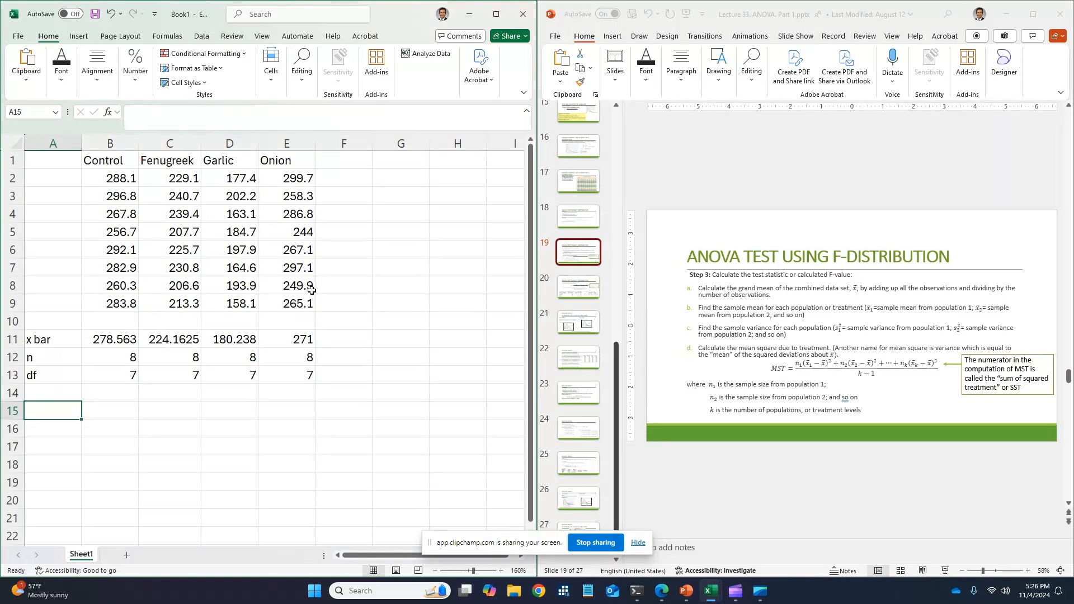
# - Label cell G11 "Overall xbar" for the grand mean
pyautogui.click(387, 339)
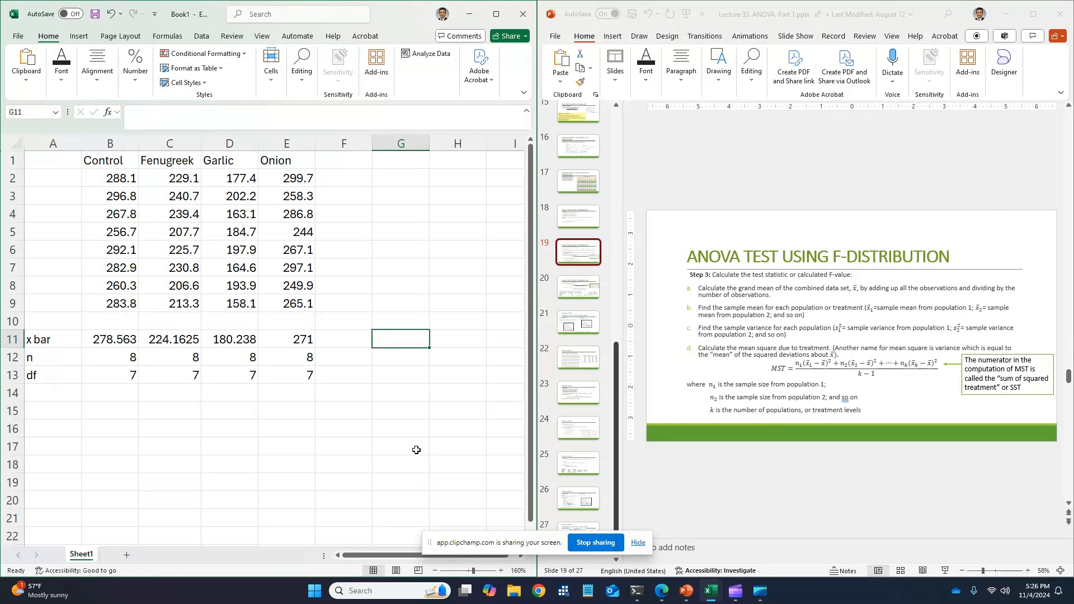
pyautogui.write('Overall')
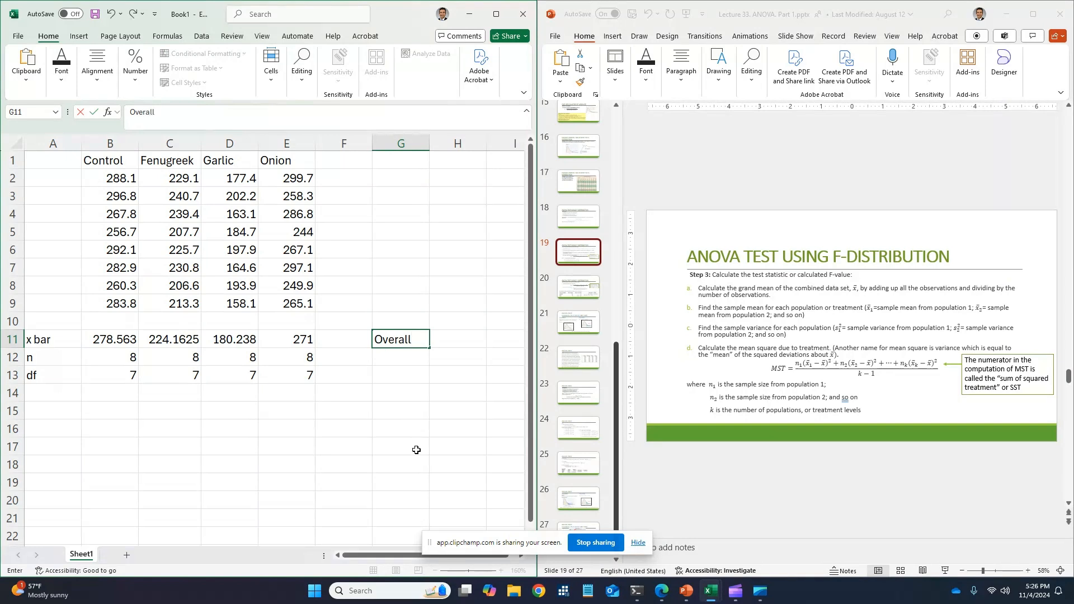
pyautogui.write(' xbar')
pyautogui.press('Return')
pyautogui.press('Right')
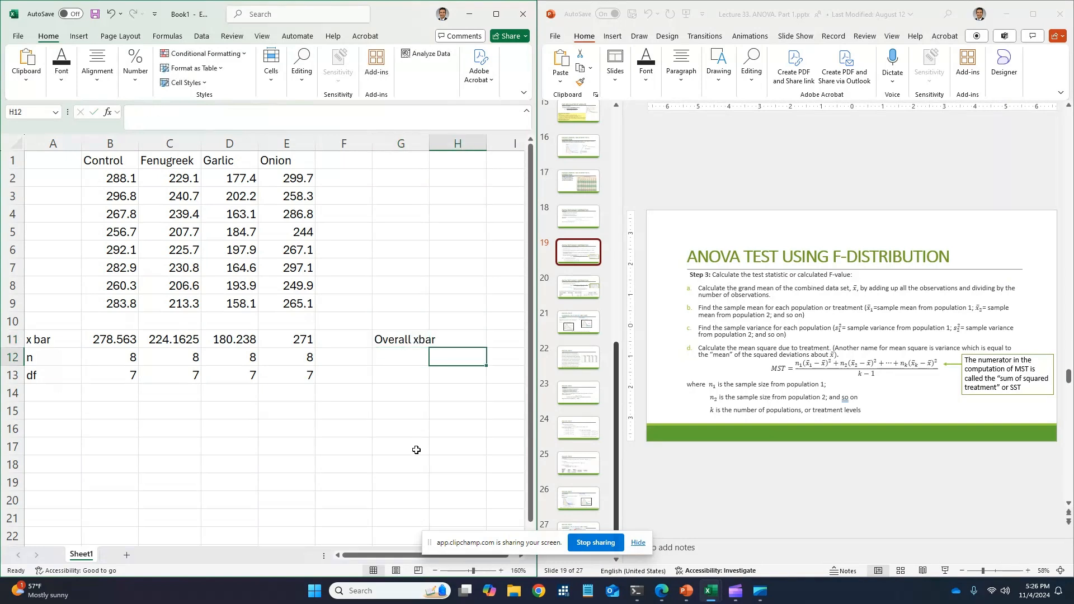
# - Calculate the grand mean in H11 by averaging the four group means with =AVERAGE(B11:E11)
pyautogui.press('Up')
pyautogui.write('=A')
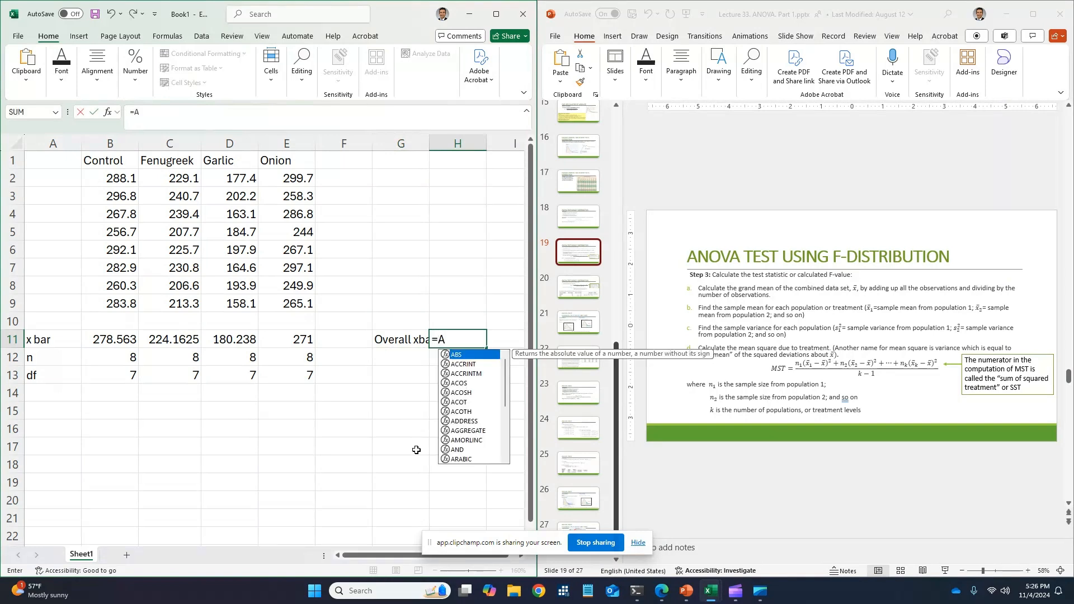
pyautogui.write('VERAGE(')
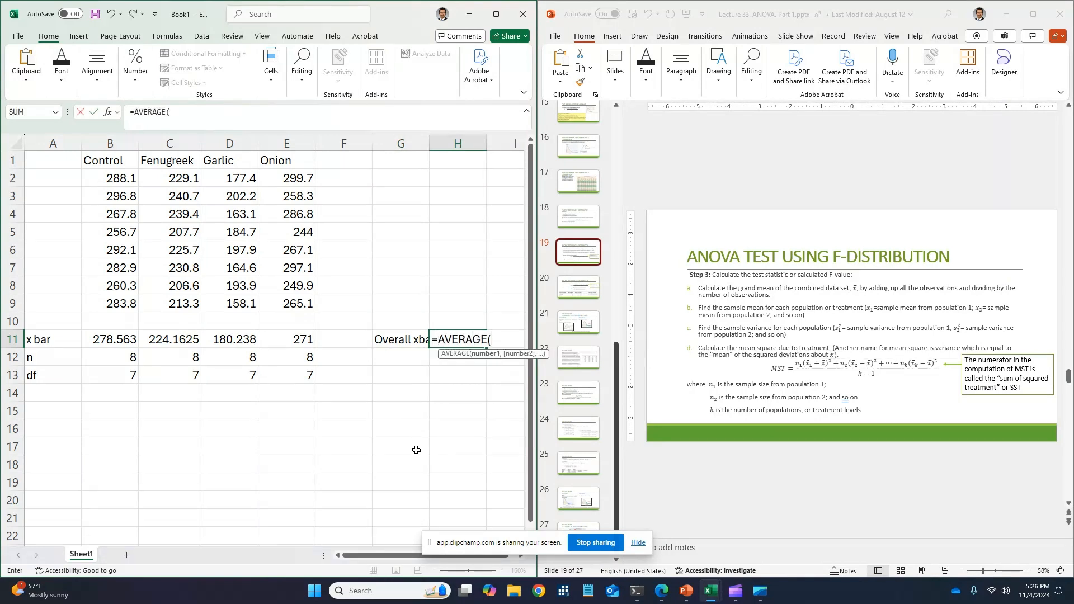
pyautogui.press('Left')
pyautogui.press('Left')
pyautogui.press('Left')
pyautogui.hotkey('shift', 'Left')
pyautogui.hotkey('shift', 'Left')
pyautogui.hotkey('shift', 'Left')
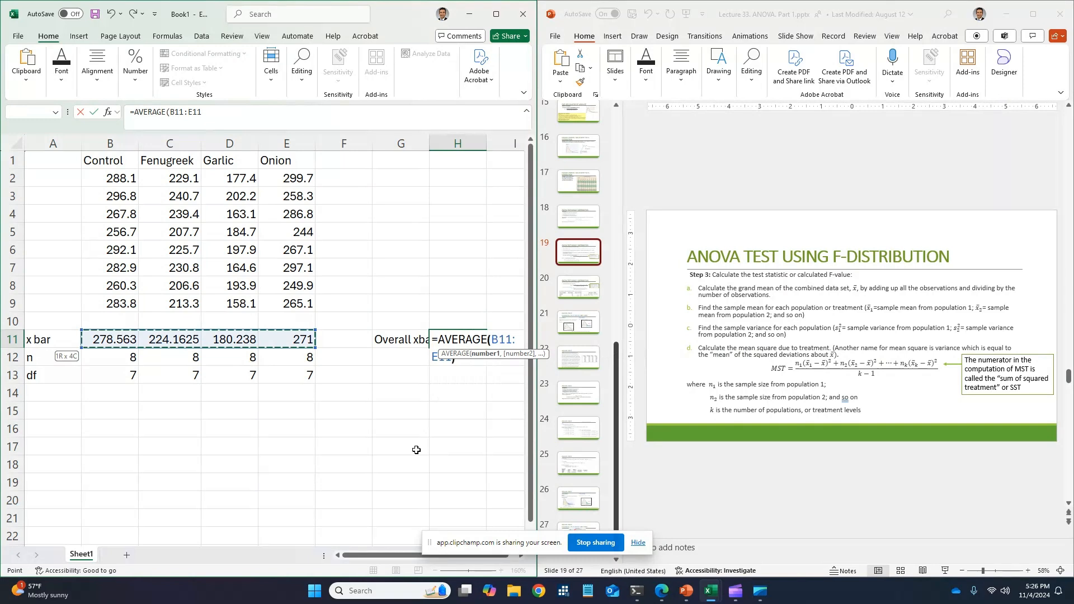
pyautogui.press('Return')
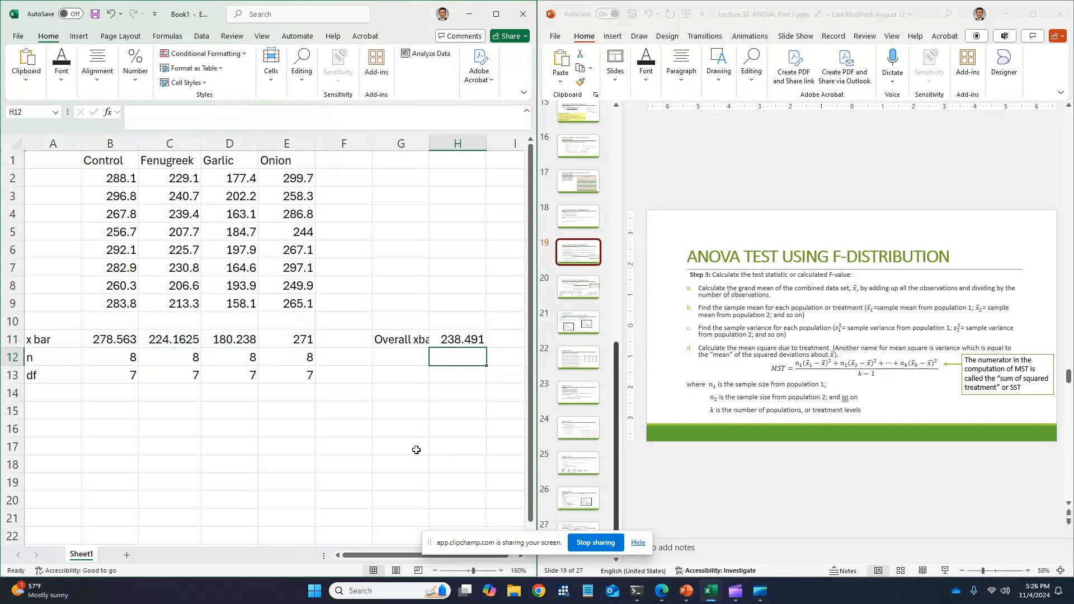
# - Label cell G12 "Total" for the combined sample size
pyautogui.press('Left')
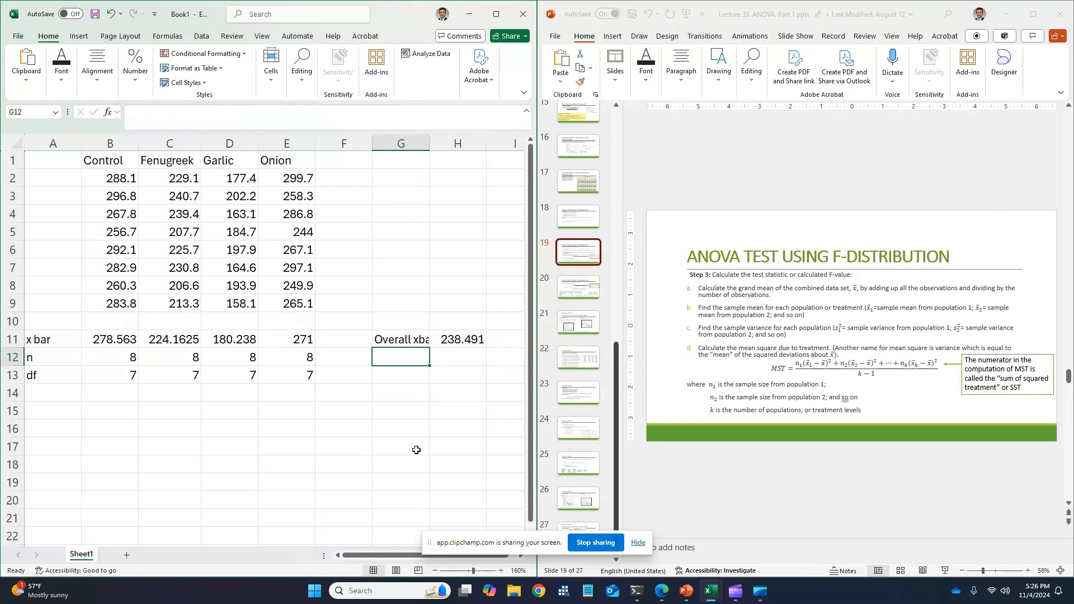
pyautogui.write('Total')
pyautogui.press('Right')
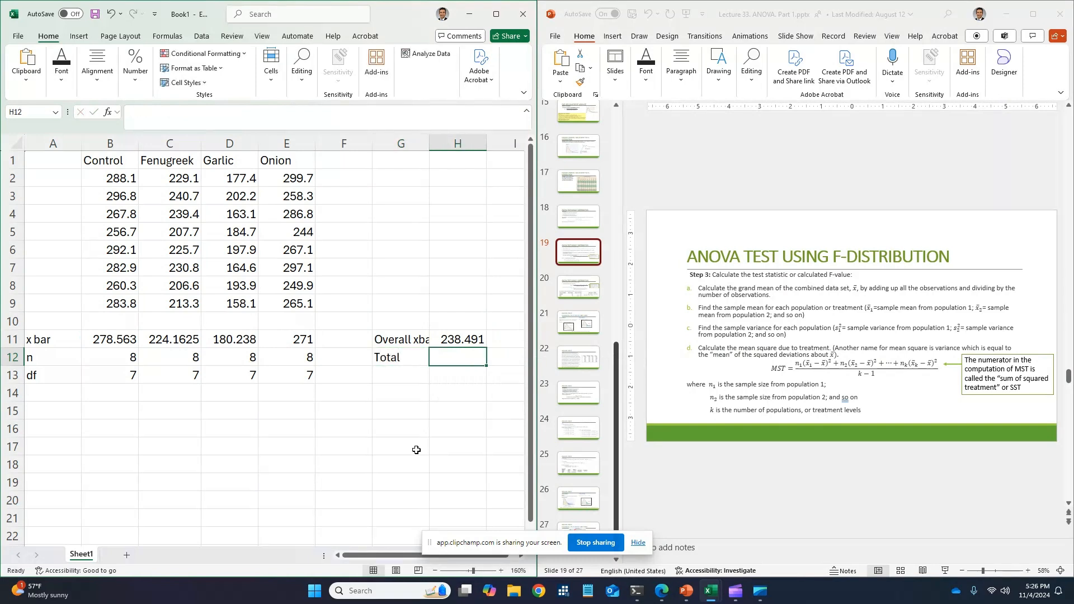
# - Add up the four group sample sizes in H12 with the formula =SUM(B12:E12)
pyautogui.write('=')
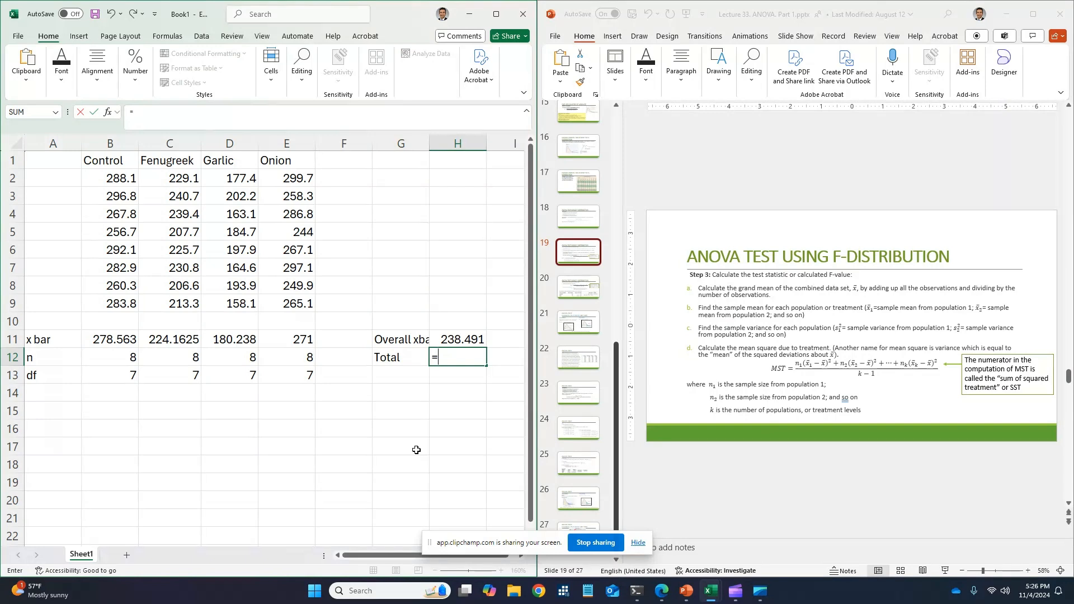
pyautogui.write('SUM(')
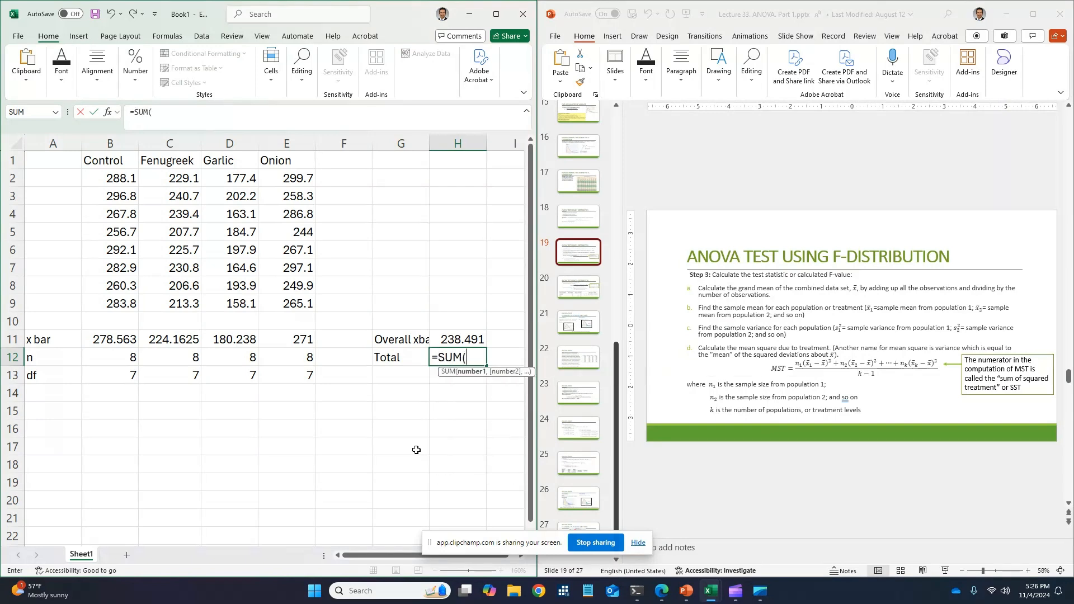
pyautogui.press('Left')
pyautogui.press('Left')
pyautogui.press('Left')
pyautogui.hotkey('shift', 'Left')
pyautogui.hotkey('shift', 'Left')
pyautogui.hotkey('shift', 'Left')
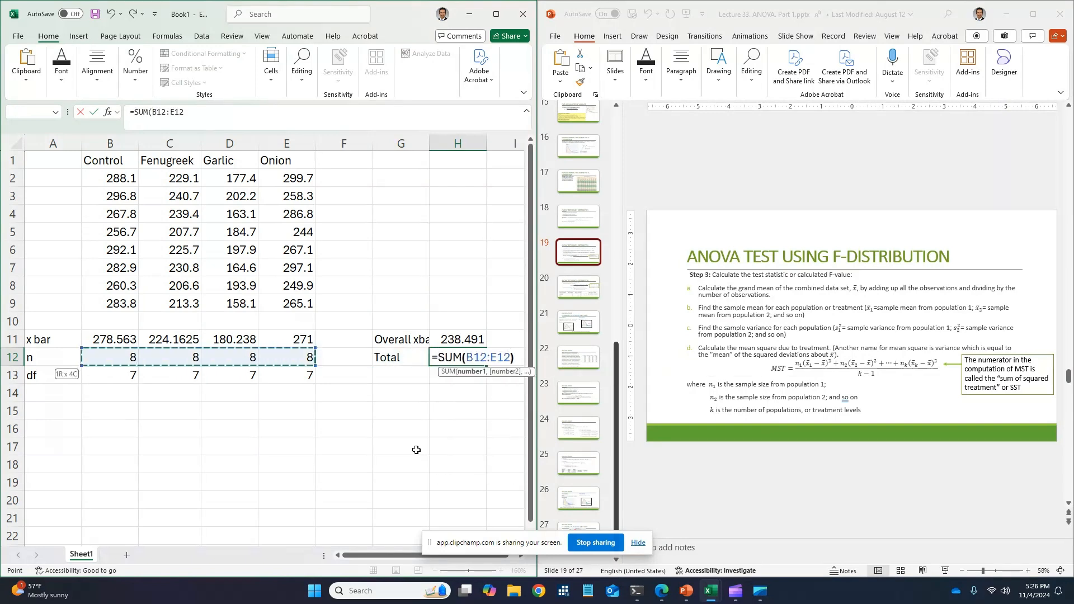
pyautogui.press('Return')
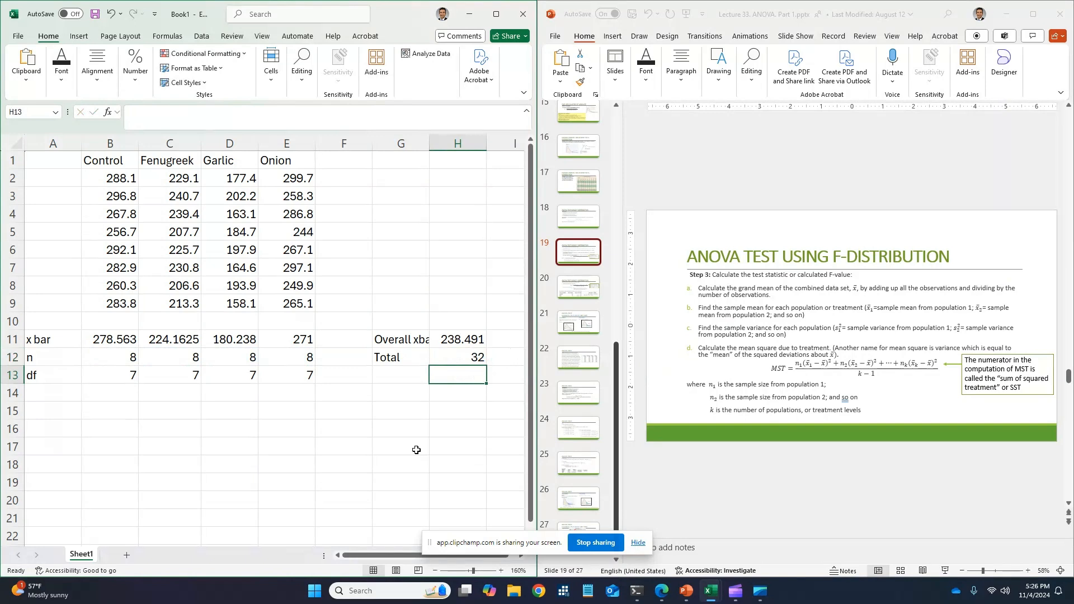
# - Add up the four groups' degrees of freedom in H13 with the formula =SUM(B13:E13)
pyautogui.press('Left')
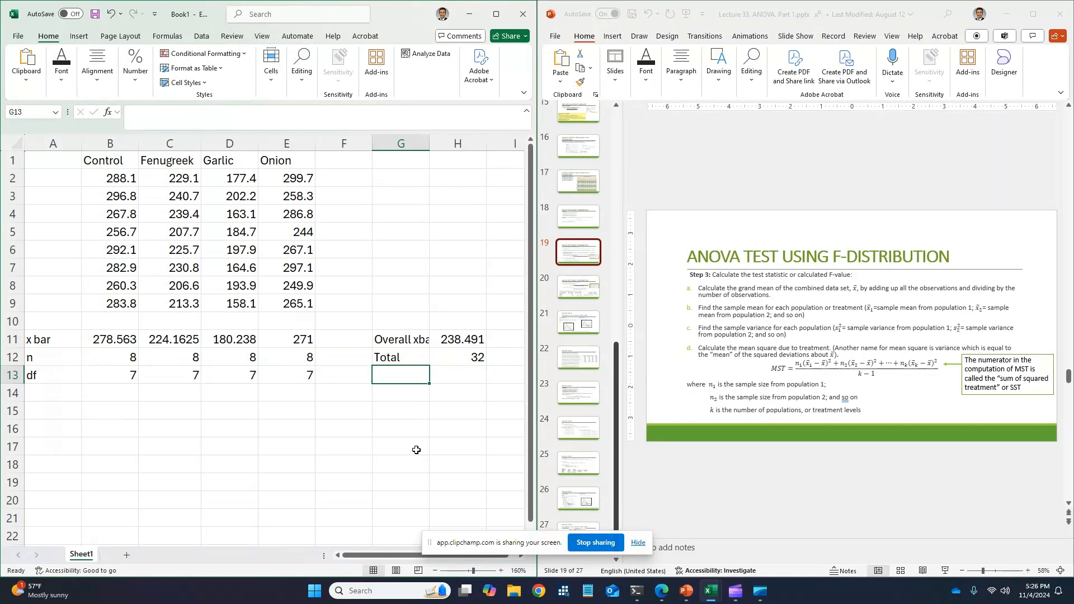
pyautogui.press('Right')
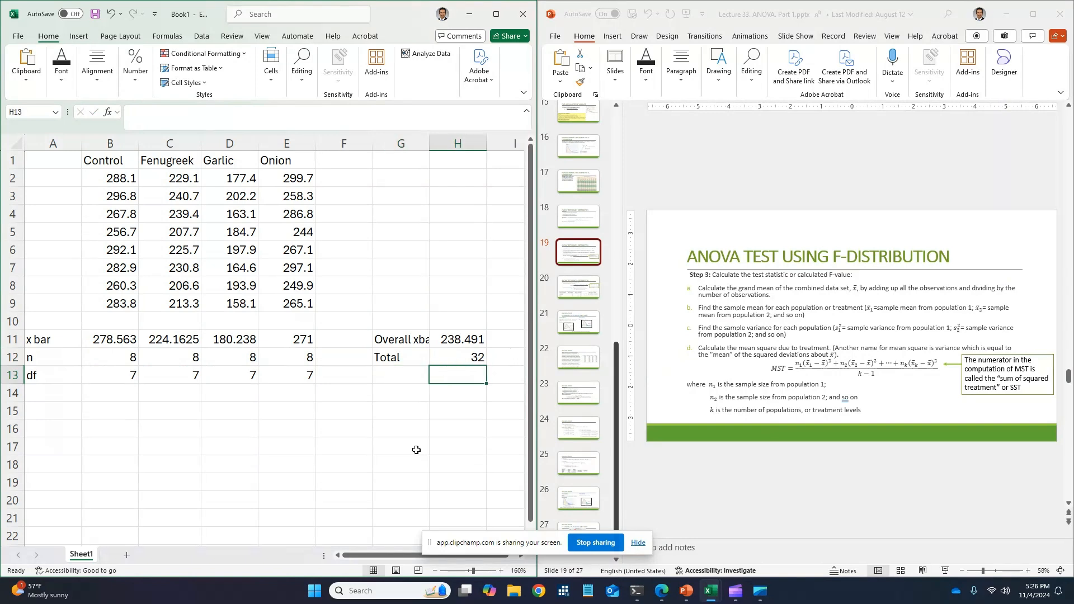
pyautogui.write('=SUM(')
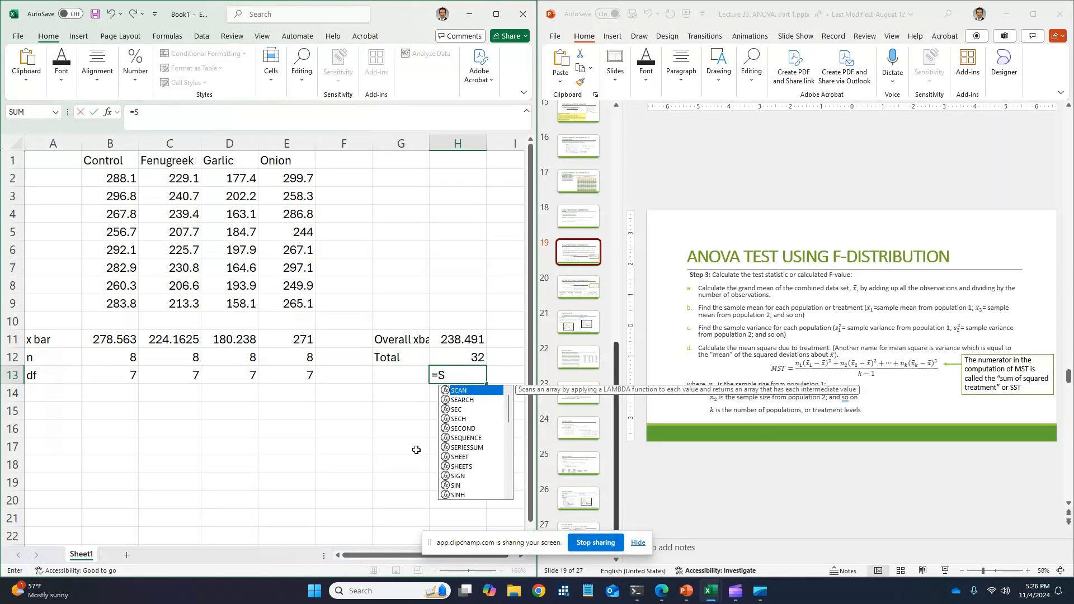
pyautogui.press('Left')
pyautogui.press('Left')
pyautogui.press('Left')
pyautogui.hotkey('shift', 'Left')
pyautogui.hotkey('shift', 'Left')
pyautogui.hotkey('shift', 'Left')
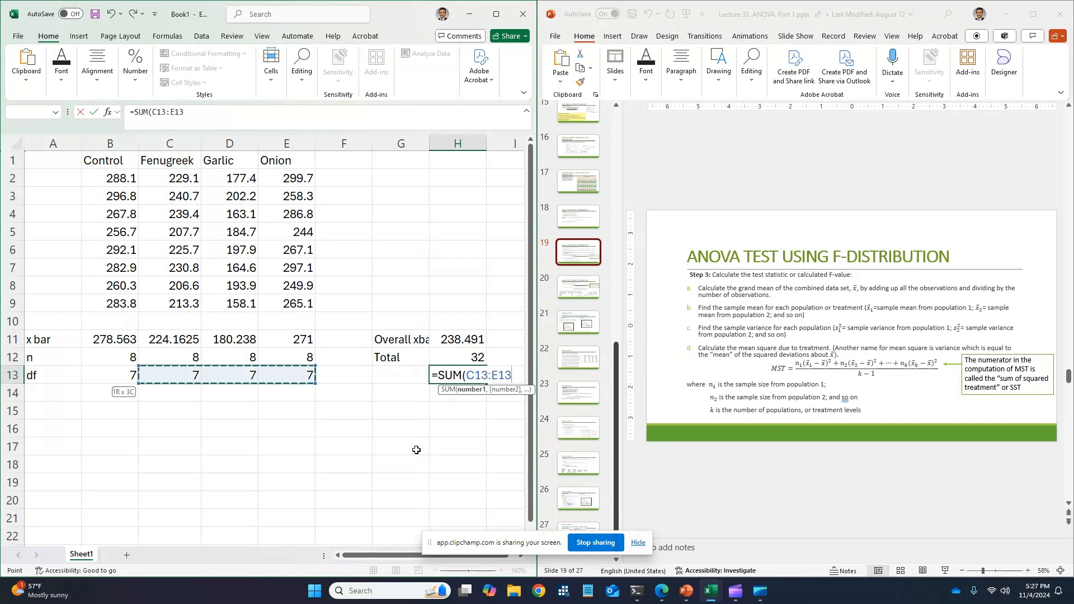
pyautogui.write(')')
pyautogui.press('Return')
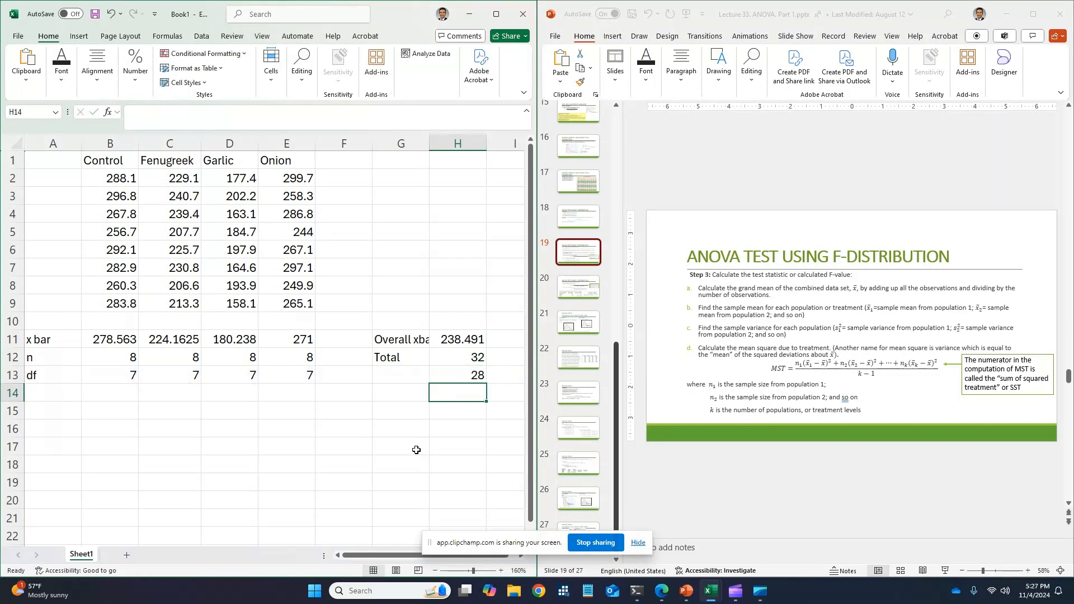
# - Label cell G13 "df" for the total degrees of freedom
pyautogui.press('Up')
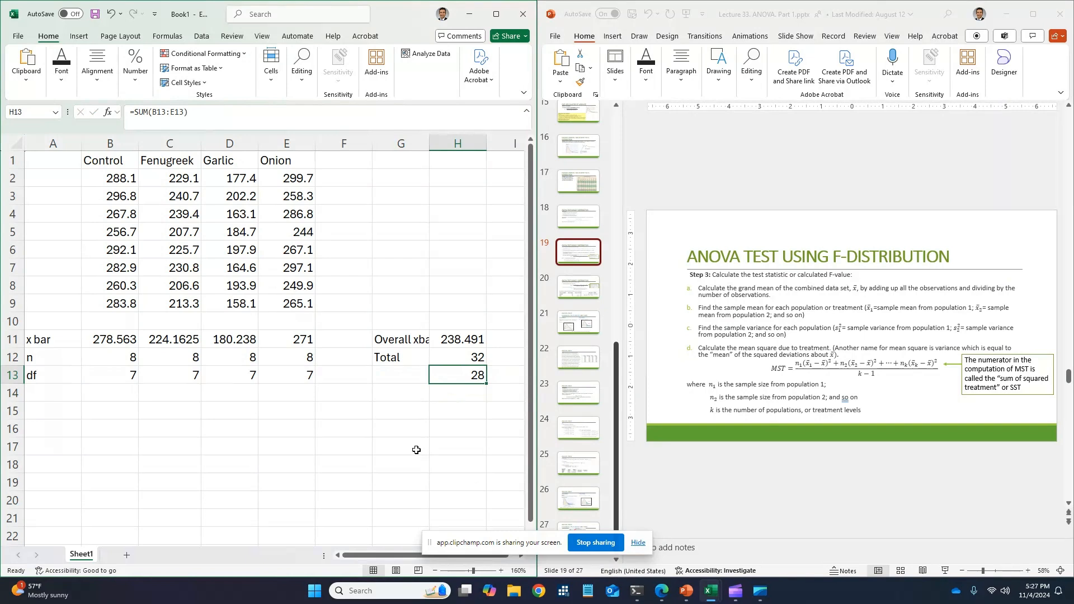
pyautogui.press('Left')
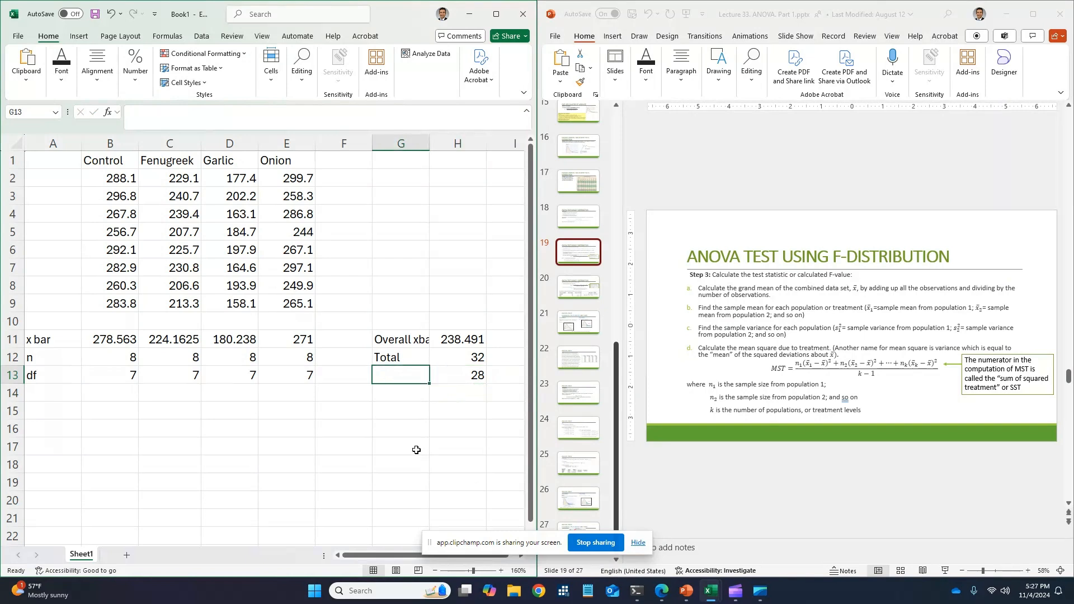
pyautogui.write('df')
pyautogui.press('Return')
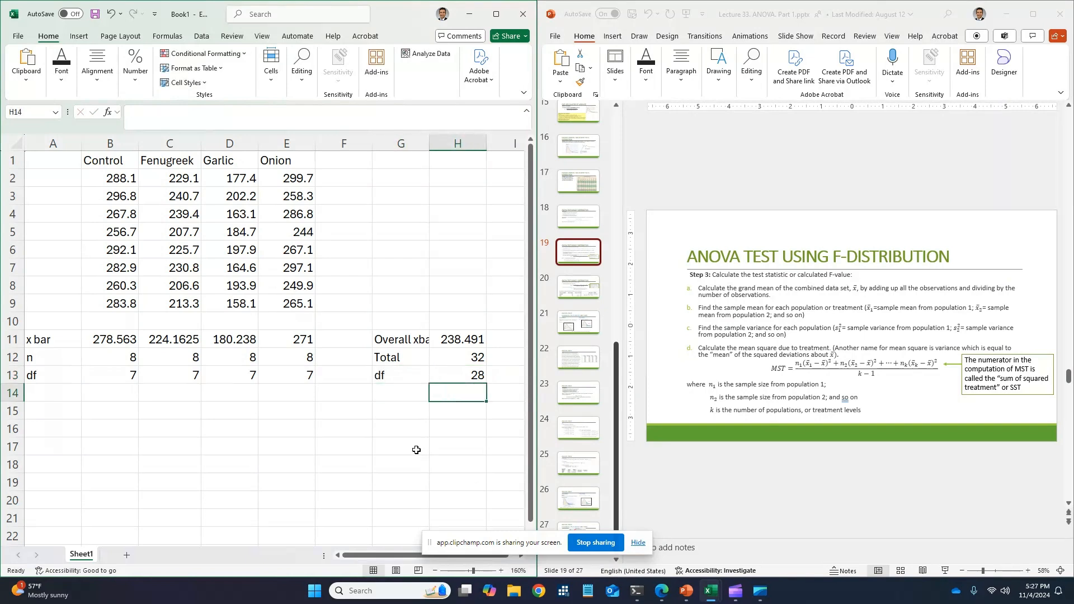
pyautogui.press('Up')
pyautogui.press('Right')
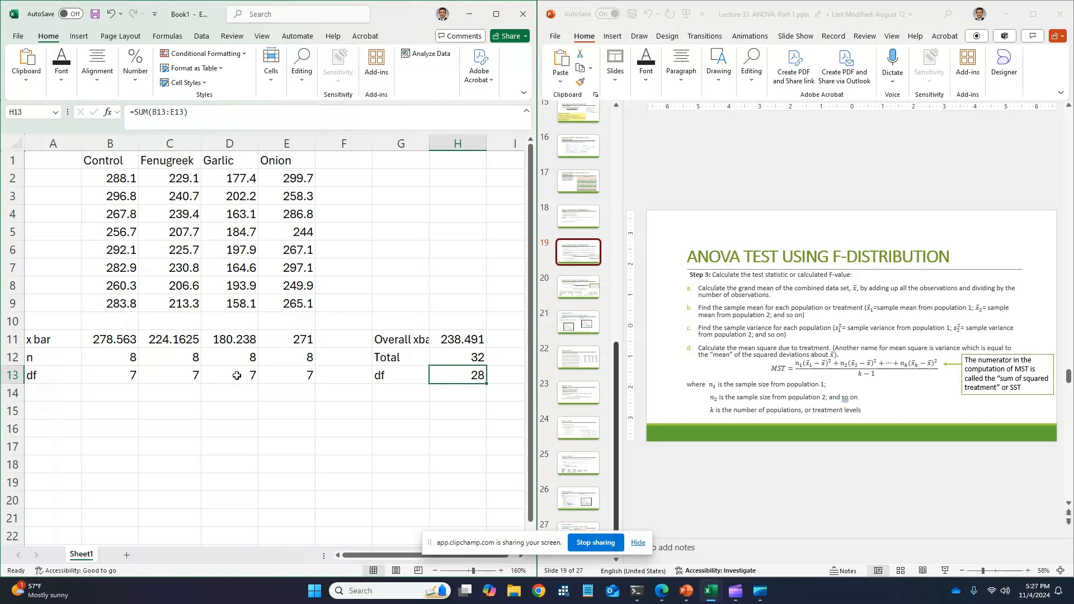
pyautogui.click(133, 375)
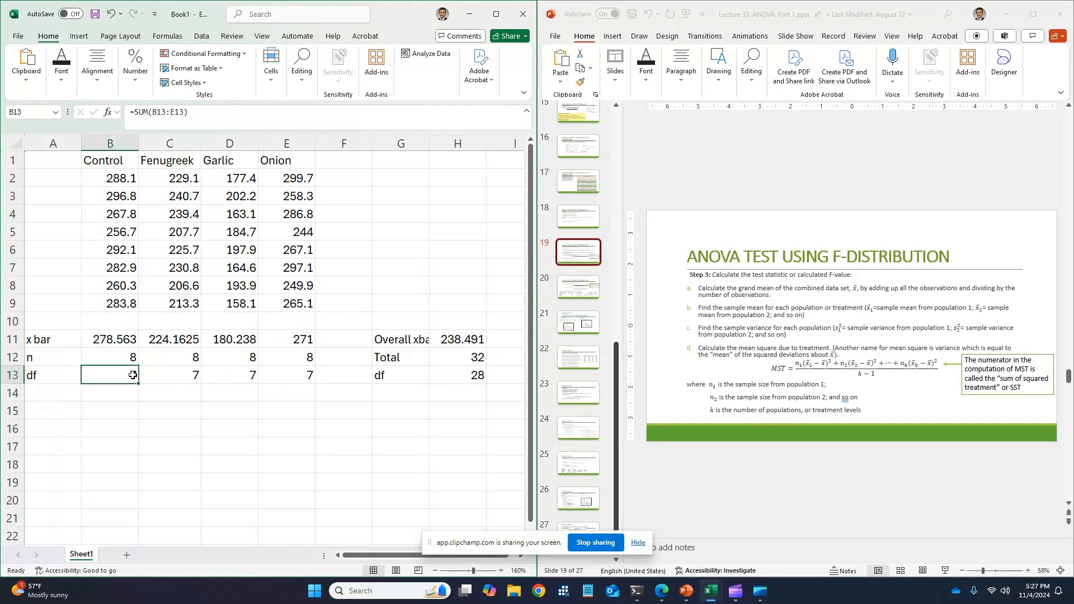
pyautogui.moveTo(132, 375); pyautogui.dragTo(288, 379)
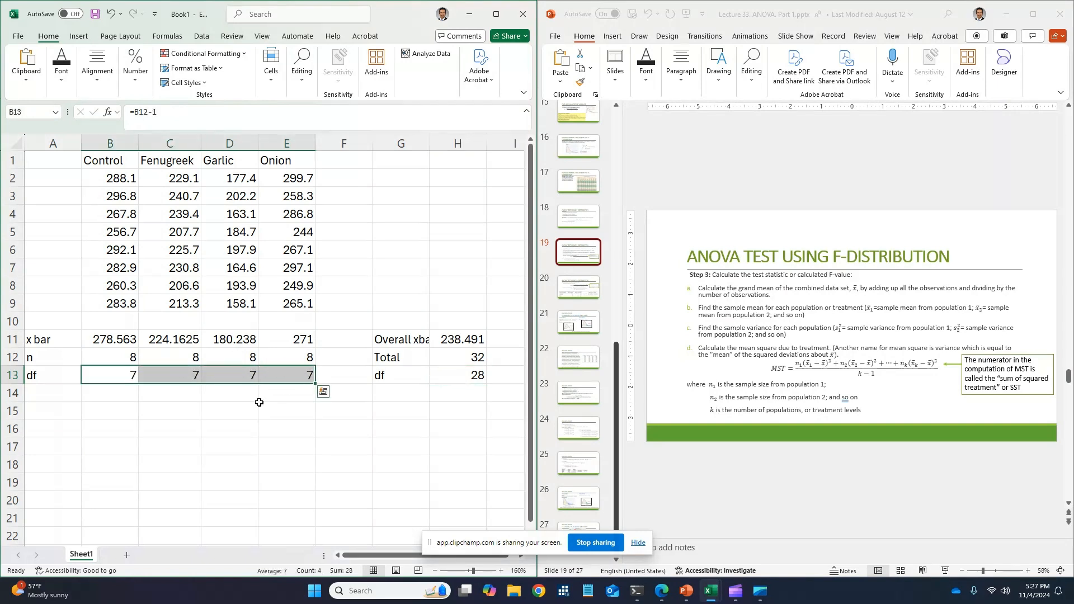
pyautogui.click(375, 393)
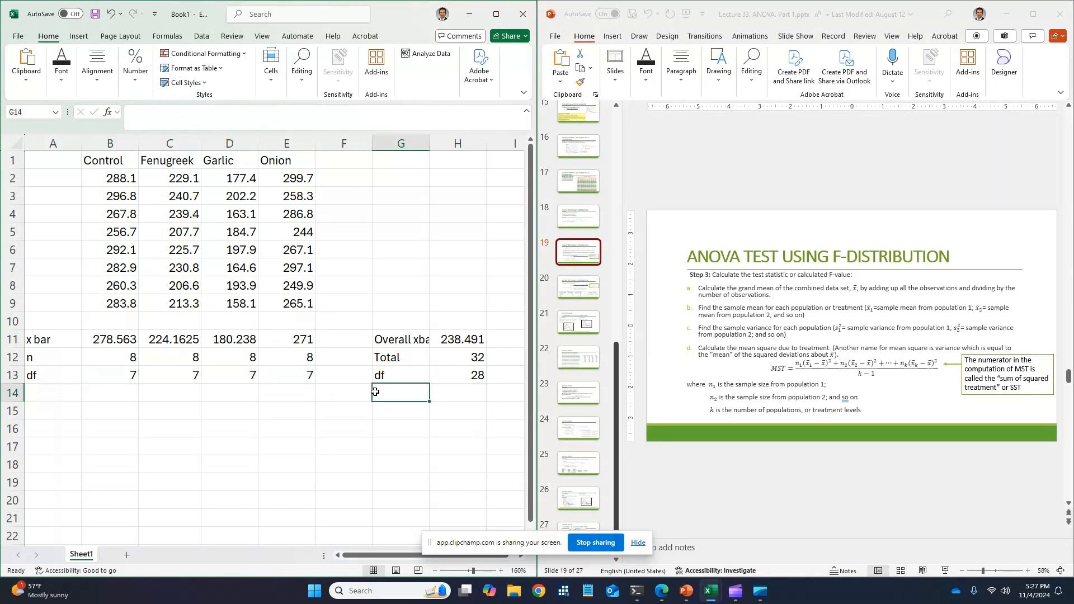
# - Label cell A15 "x - xbar" for a row of deviations
pyautogui.click(51, 410)
pyautogui.write('x')
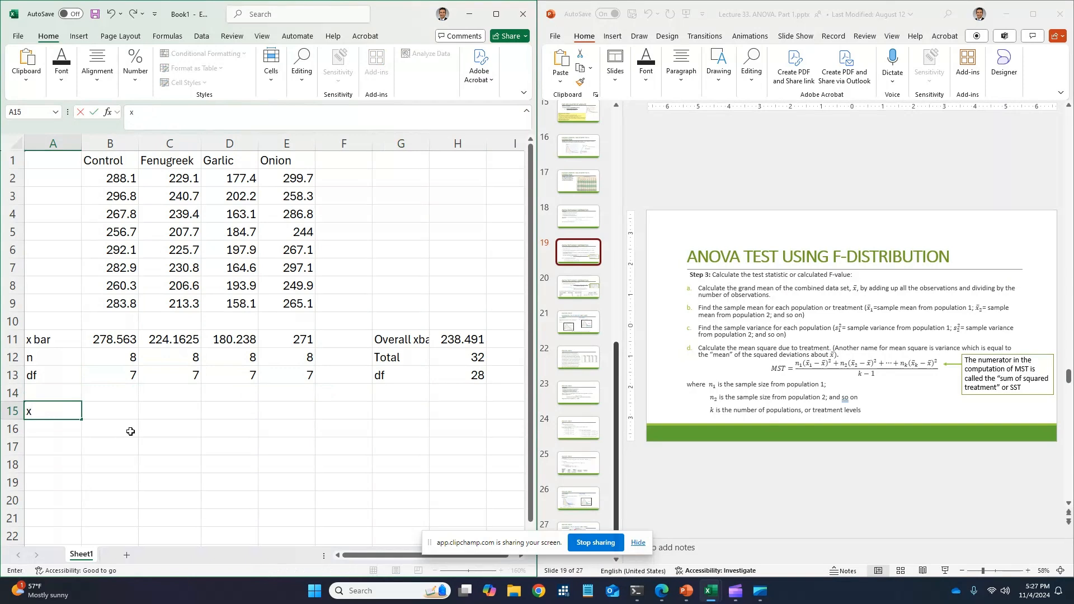
pyautogui.write(' - xbar')
pyautogui.press('Tab')
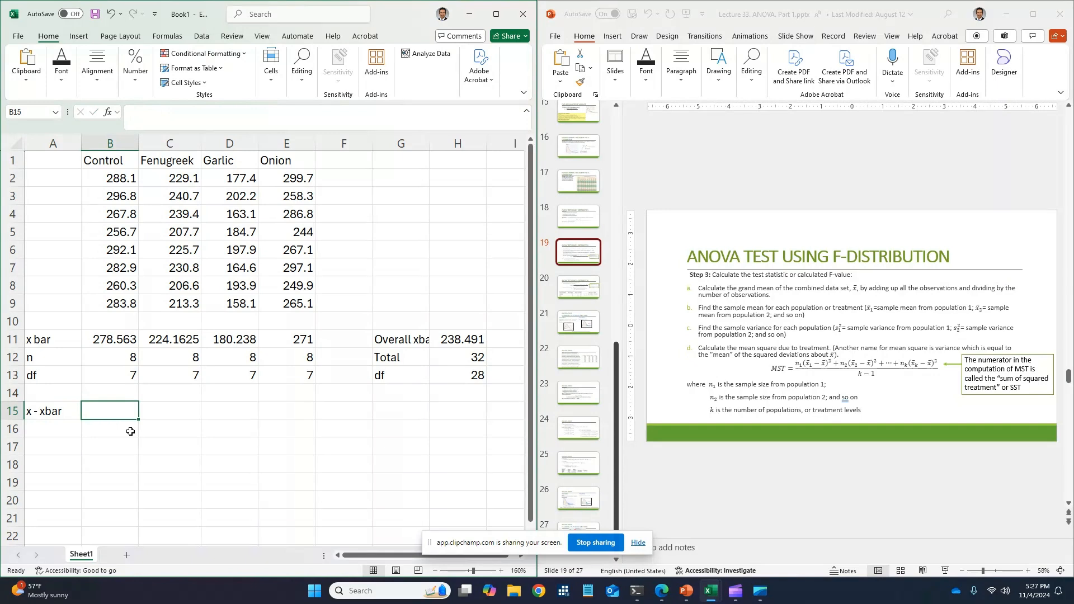
# - Replace the label in A15 with "xbar-overall xbar" for the deviations of group means from the grand mean
pyautogui.press('Left')
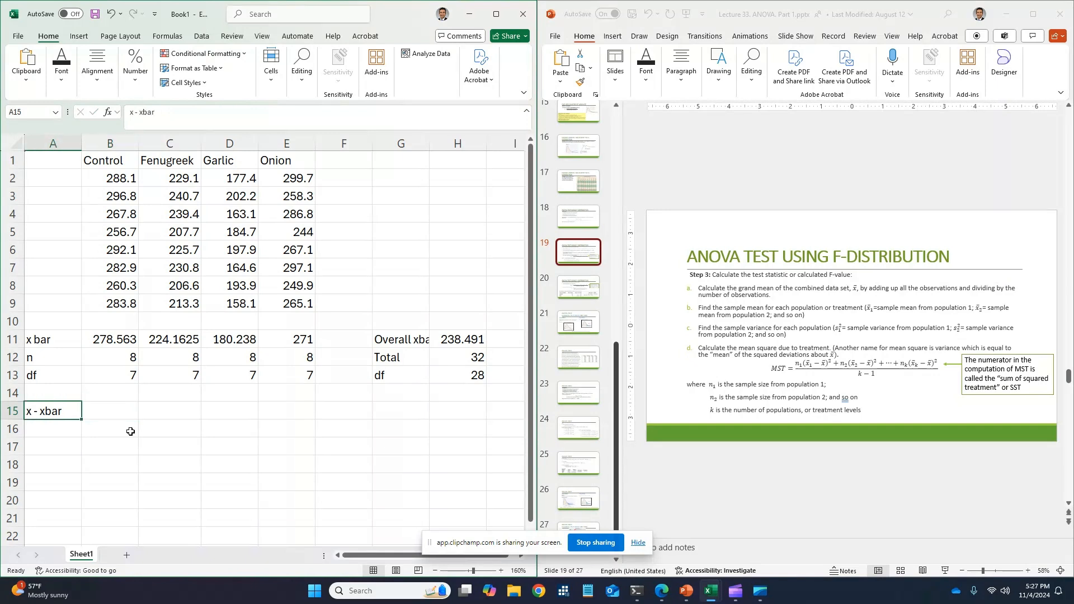
pyautogui.write('xbar-')
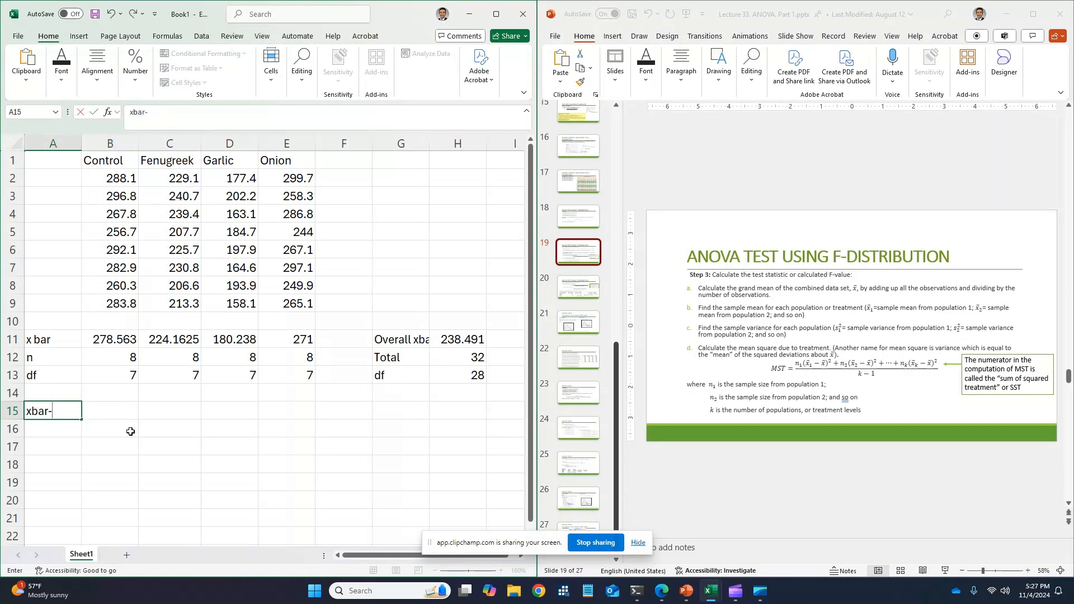
pyautogui.write('overall xbar')
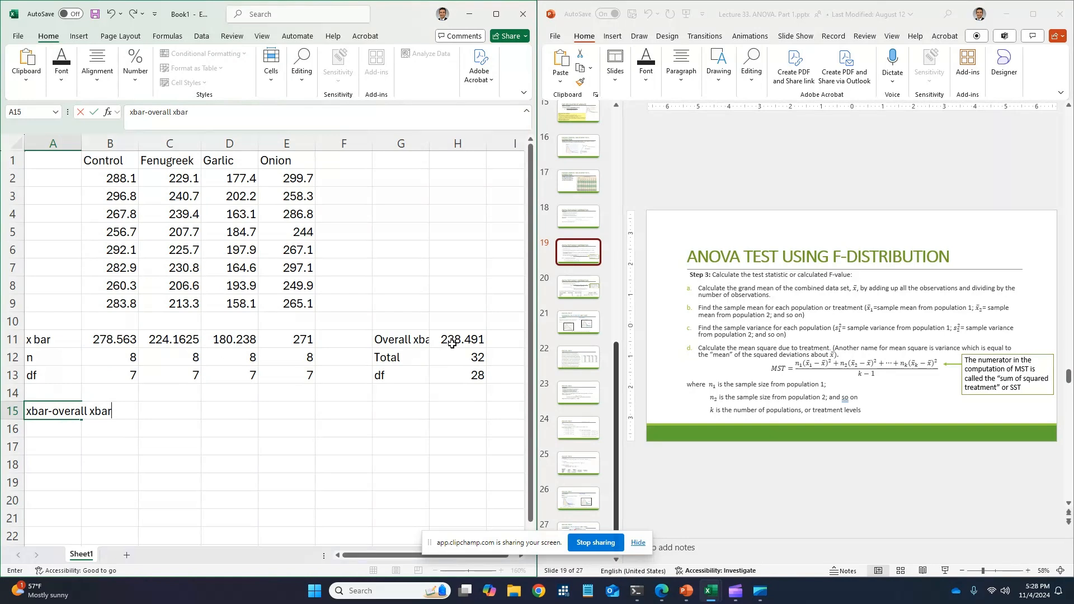
pyautogui.press('Return')
# - Compute the Control group's deviation from the grand mean in B15 with the formula =B11-H11
pyautogui.click(119, 414)
pyautogui.write('=')
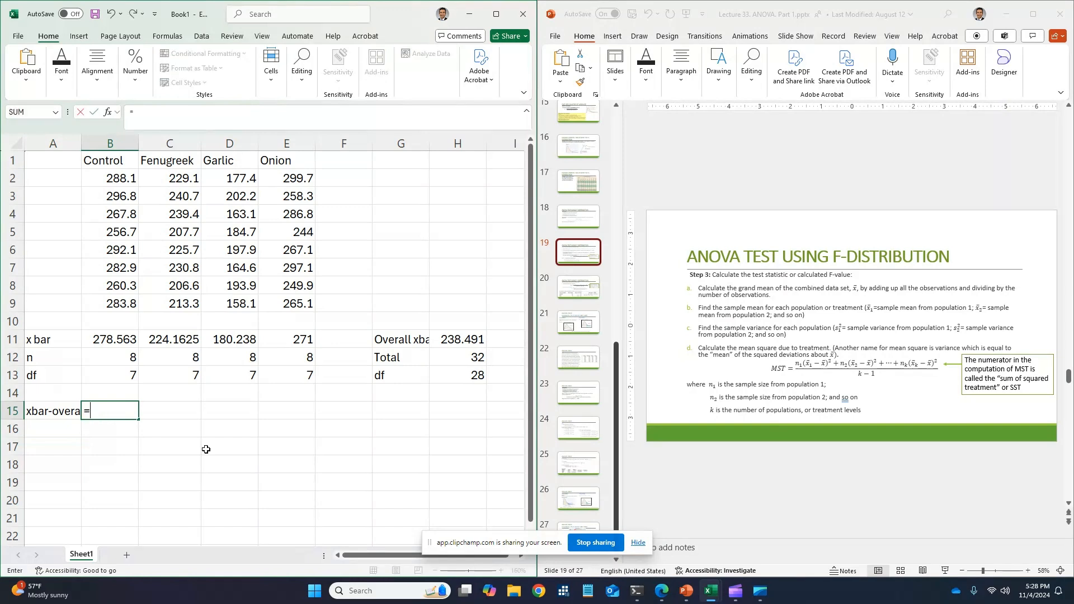
pyautogui.press('Up')
pyautogui.press('Up')
pyautogui.press('Up')
pyautogui.press('Up')
pyautogui.write('-')
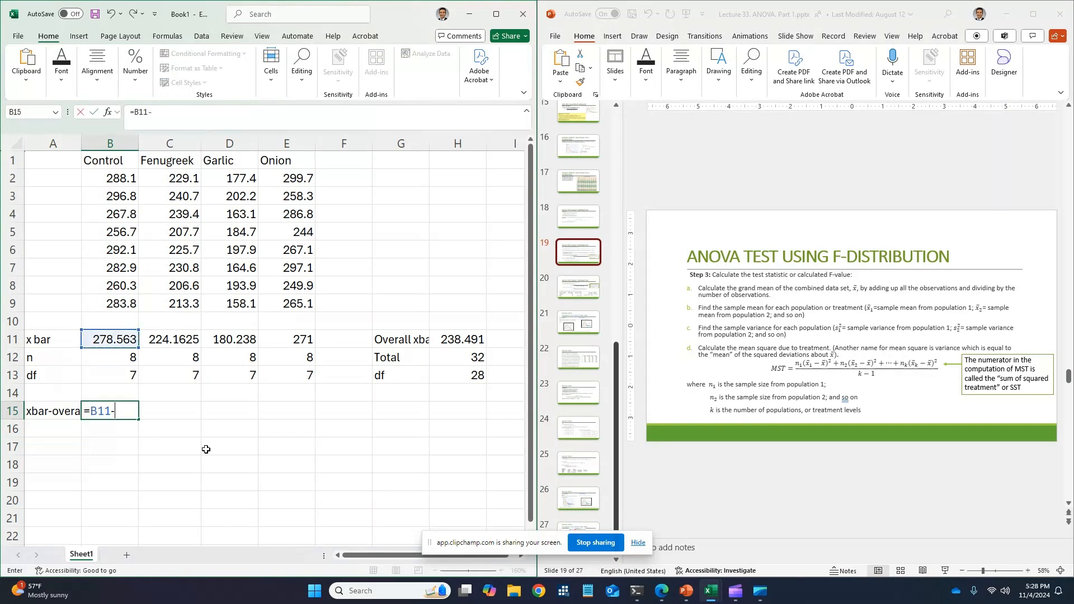
pyautogui.click(447, 340)
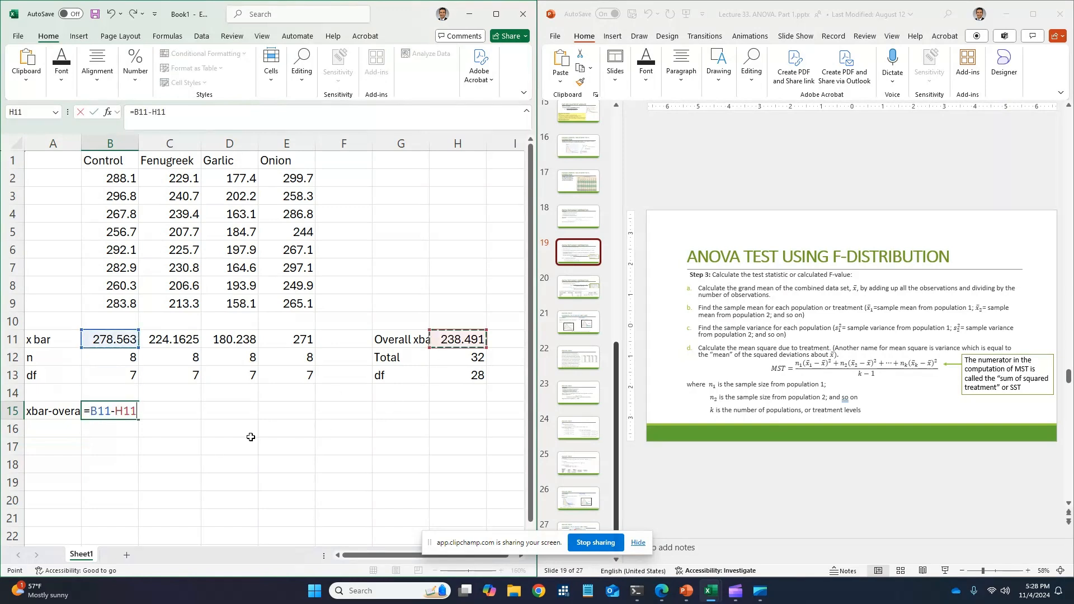
pyautogui.press('Return')
# - Copy the deviation formula in B15 across the other groups to E15
pyautogui.click(135, 413)
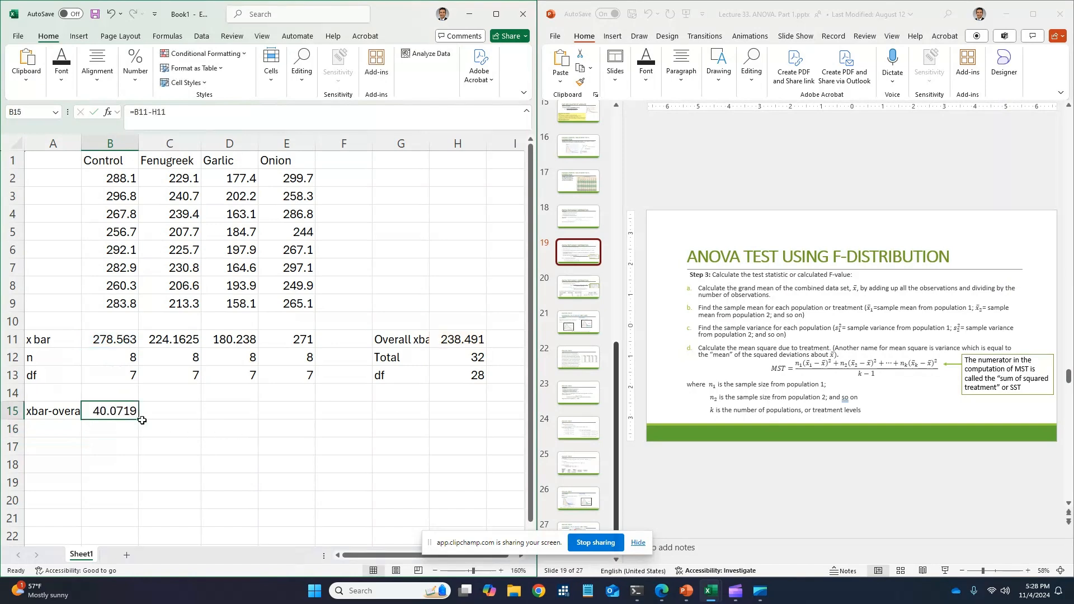
pyautogui.moveTo(139, 422); pyautogui.dragTo(297, 419)
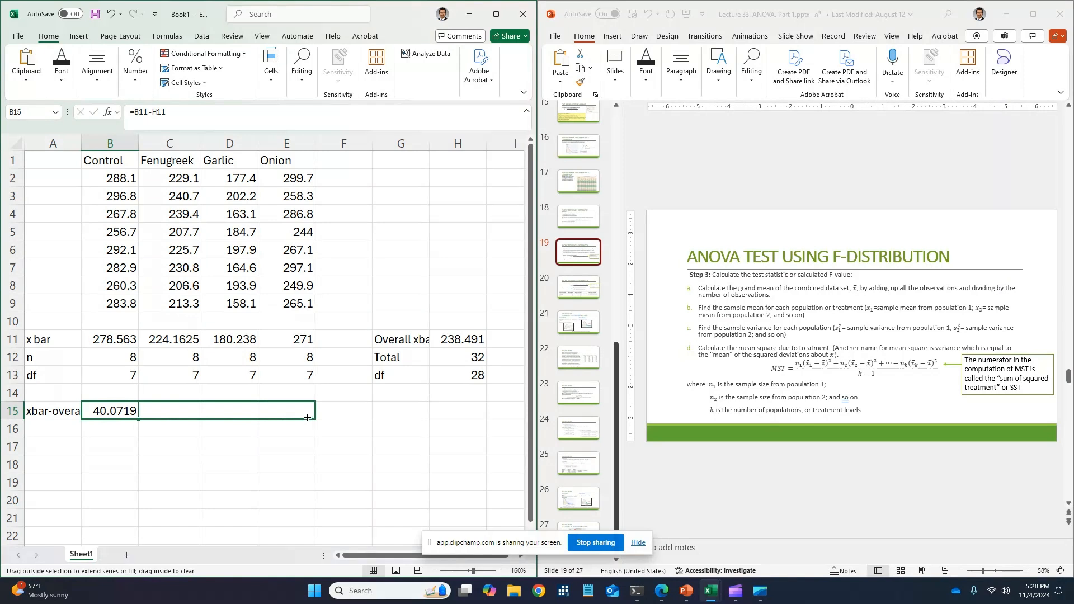
pyautogui.moveTo(308, 418); pyautogui.dragTo(309, 418)
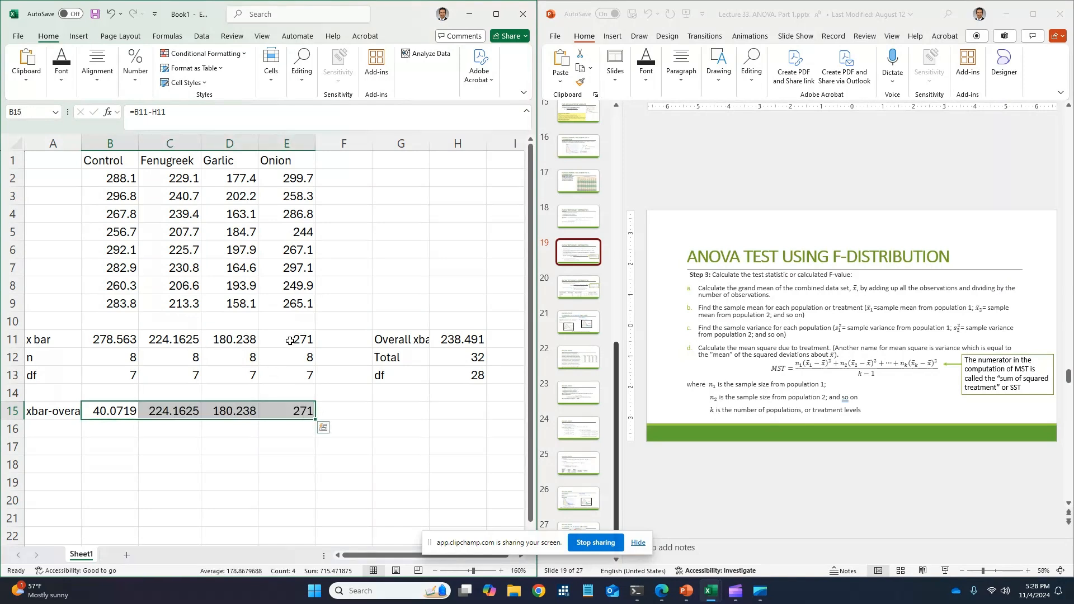
# - Inspect the cell references in the deviation formulas of E15, B15 and C15, with the worksheet window widened
pyautogui.click(284, 417)
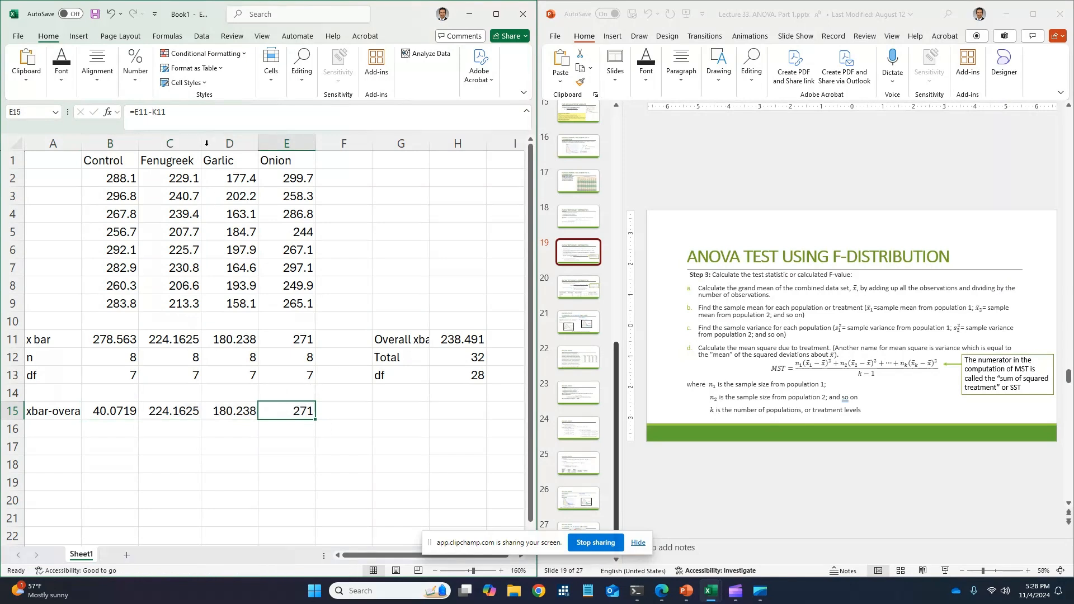
pyautogui.click(200, 116)
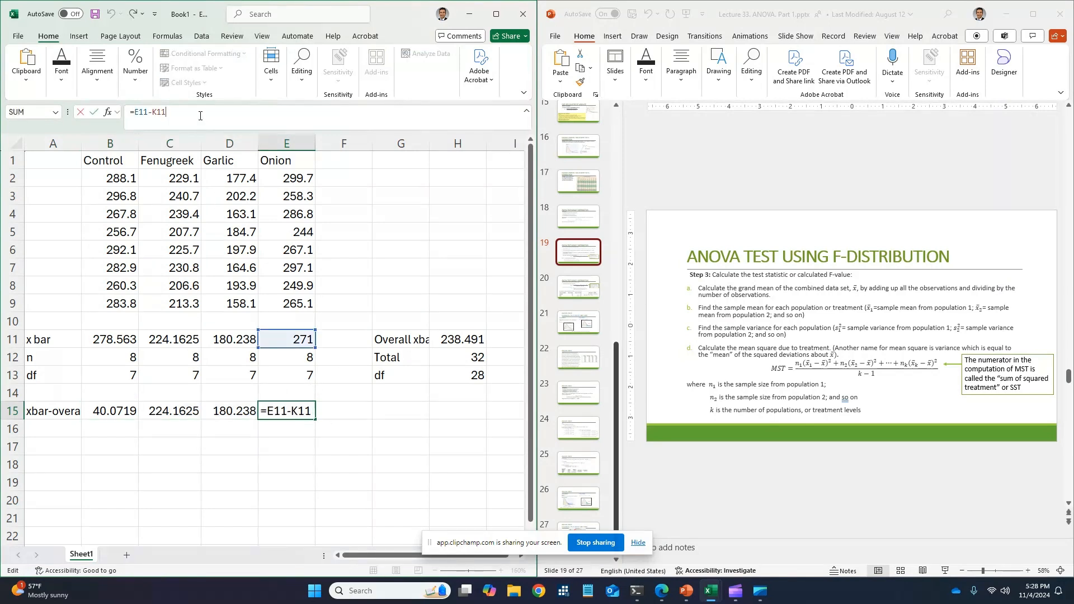
pyautogui.press('Escape')
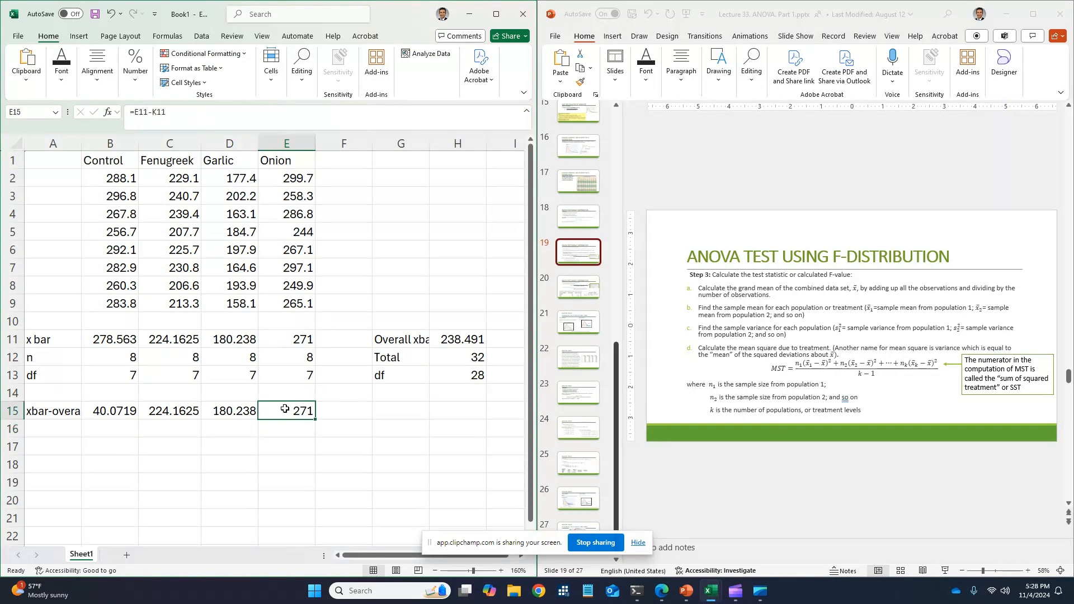
pyautogui.click(123, 412)
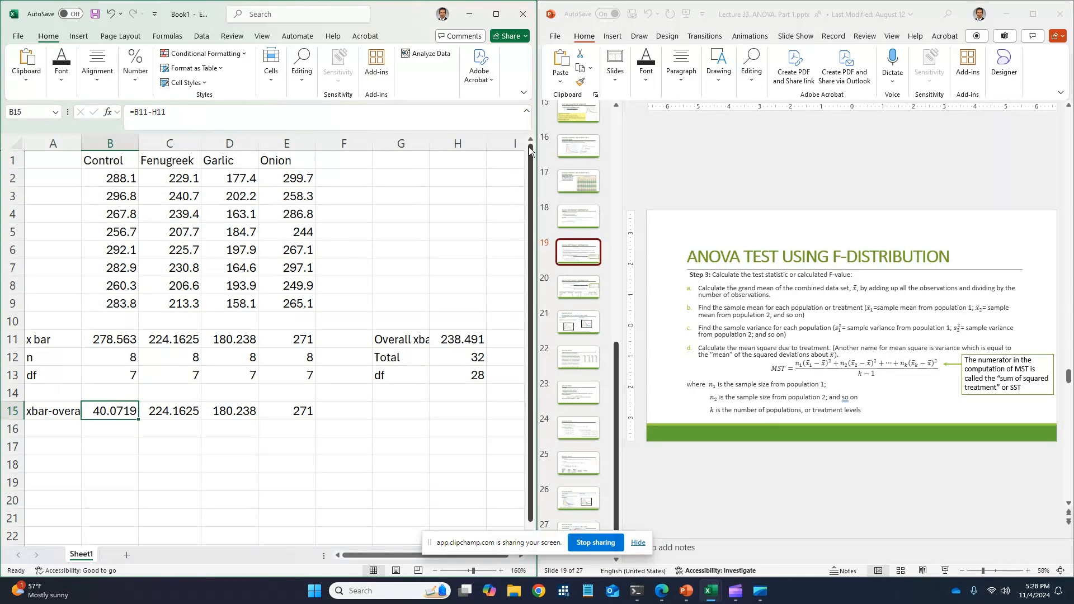
pyautogui.moveTo(536, 50); pyautogui.dragTo(653, 68)
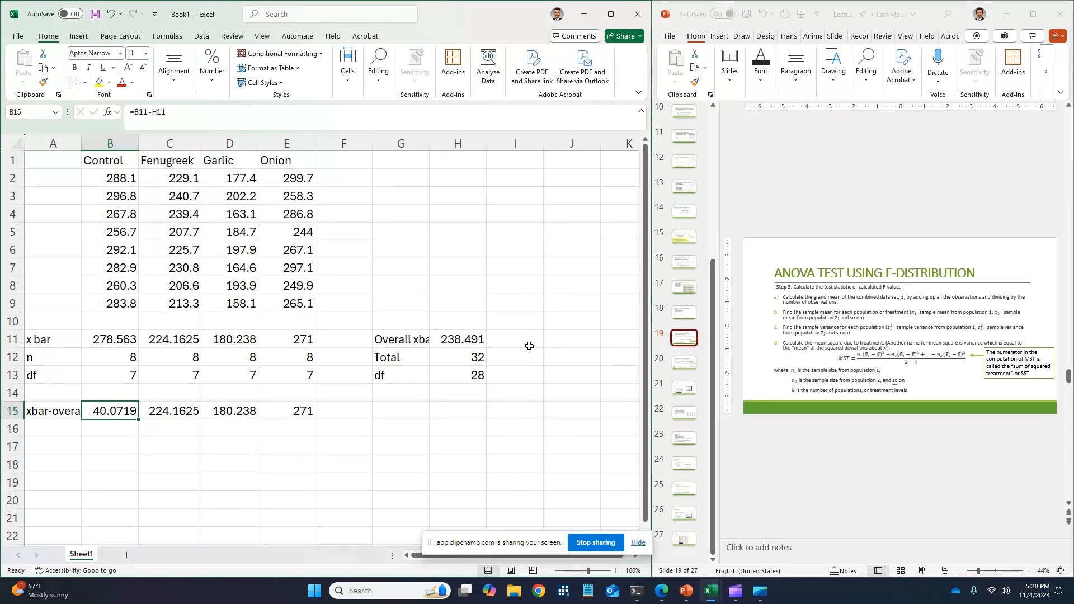
pyautogui.click(234, 112)
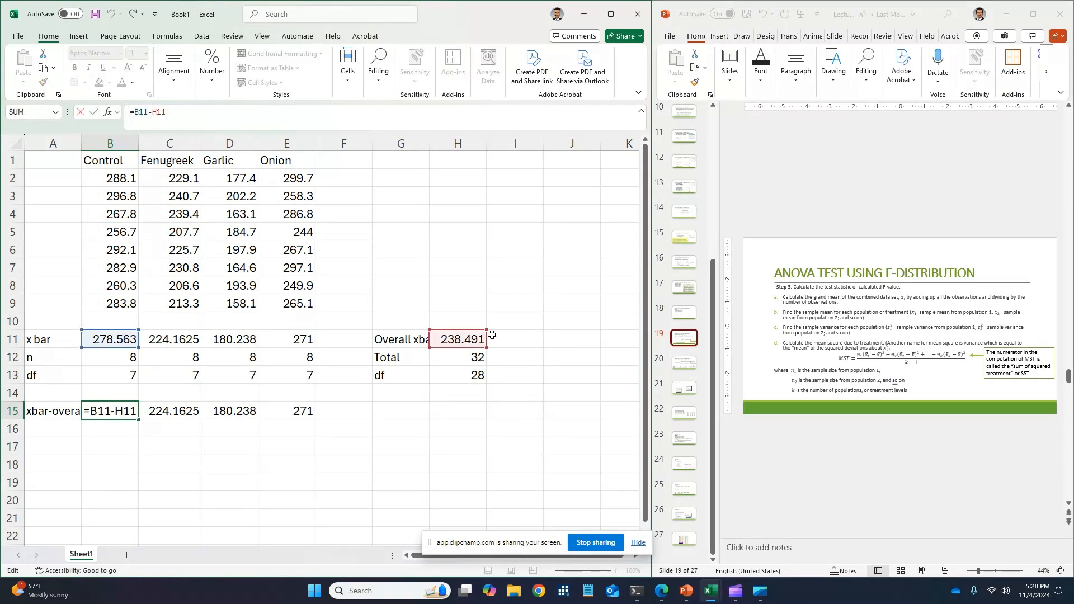
pyautogui.click(171, 414)
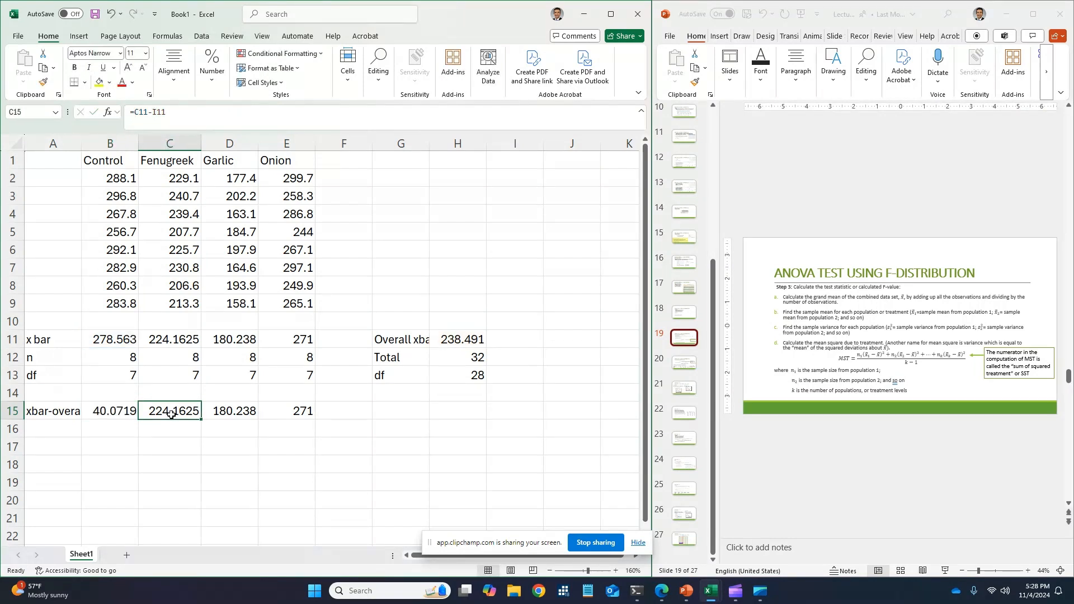
pyautogui.click(234, 114)
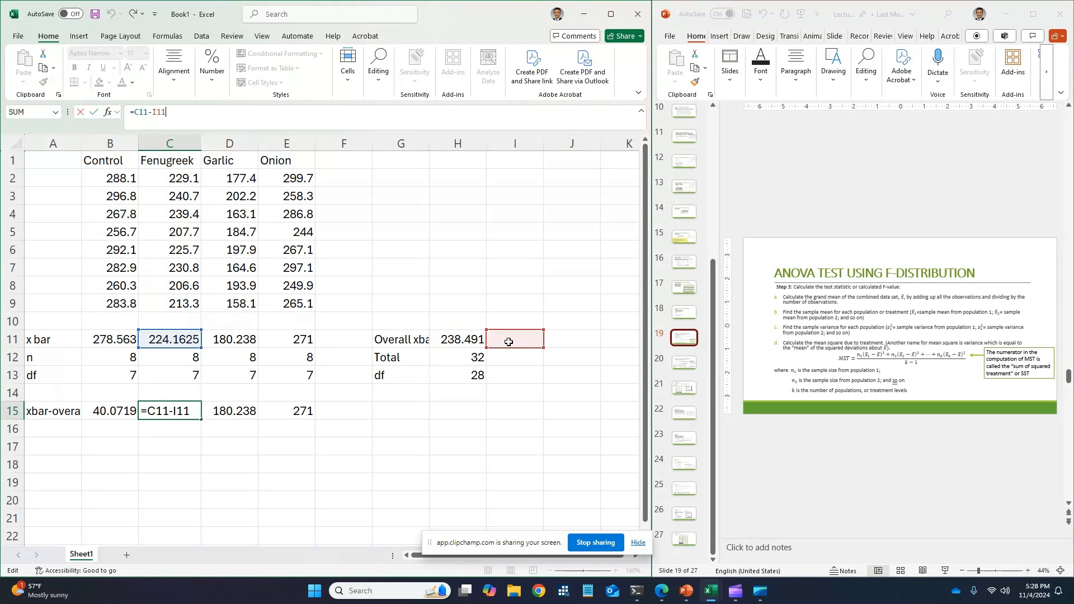
# - Make the grand mean reference in B15 absolute with =B11-$H$11 and copy the formula across to E15
pyautogui.click(123, 410)
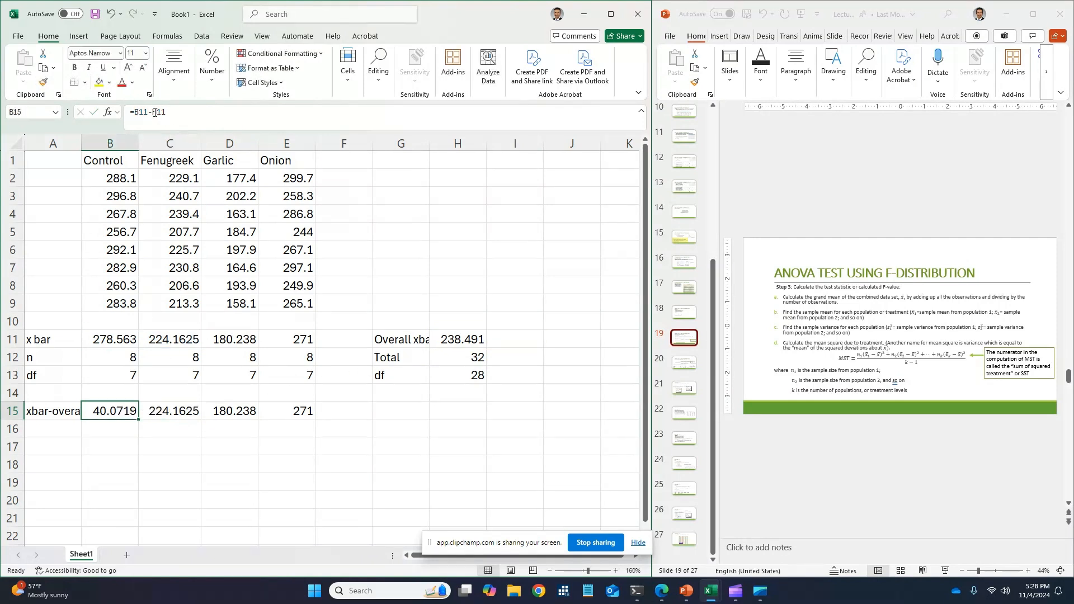
pyautogui.click(154, 113)
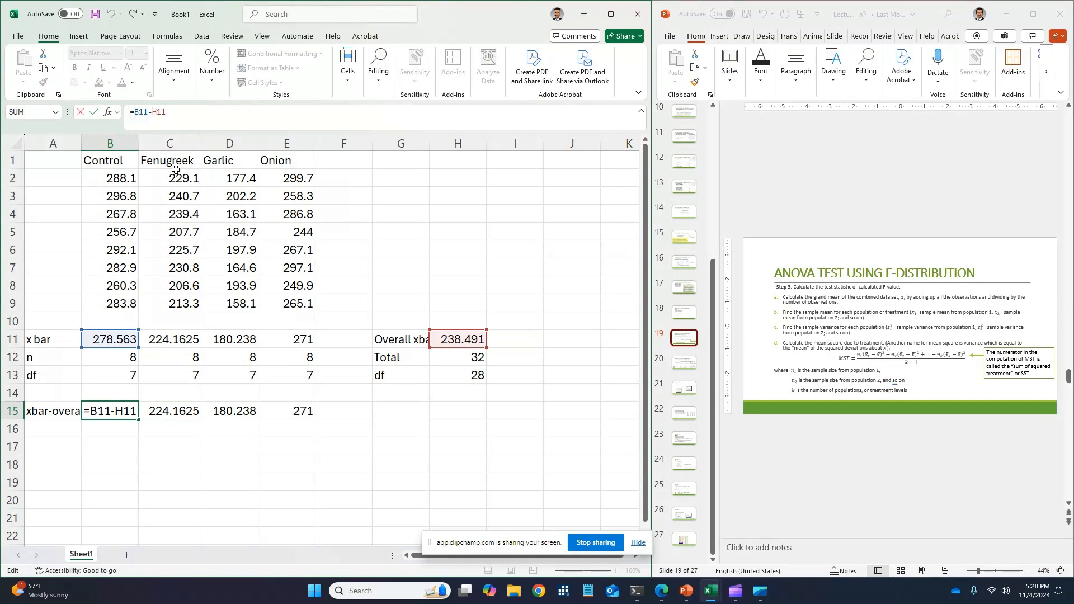
pyautogui.write('$')
pyautogui.click(163, 112)
pyautogui.write('$')
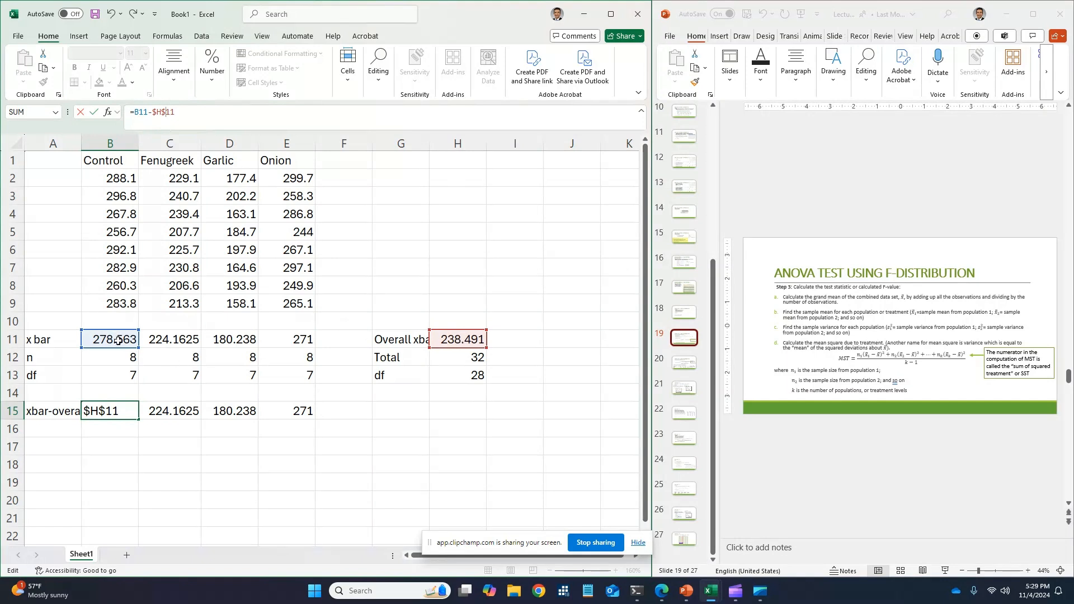
pyautogui.press('Return')
pyautogui.press('Up')
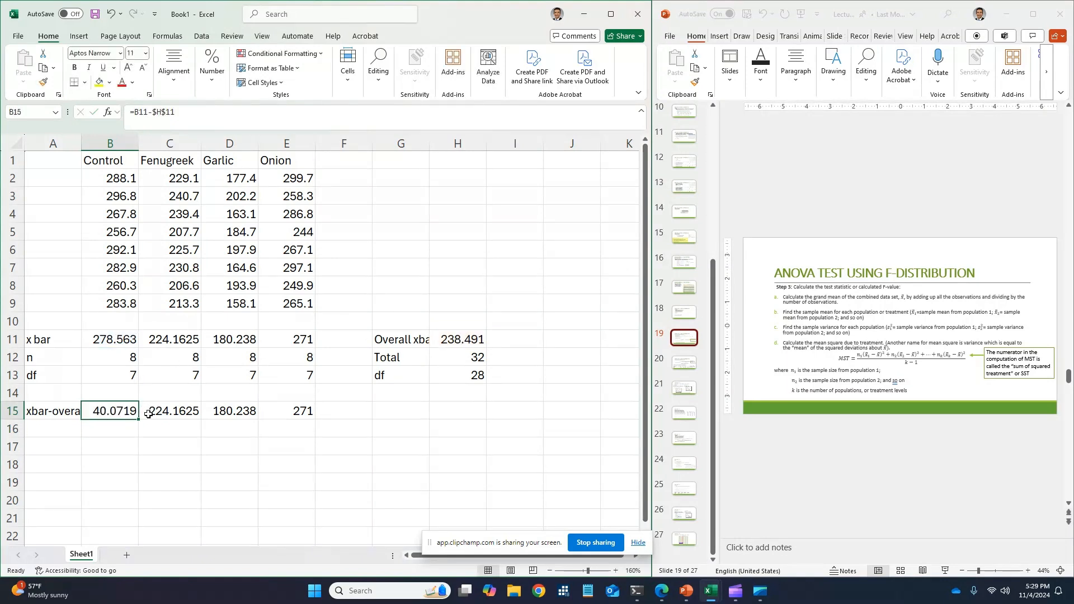
pyautogui.moveTo(141, 420); pyautogui.dragTo(320, 414)
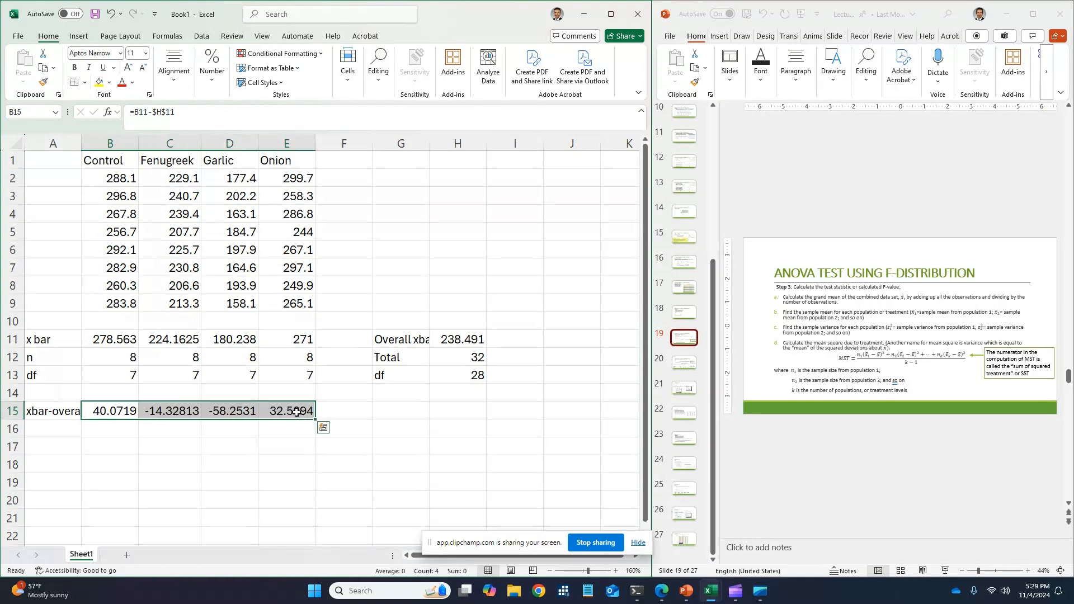
# - Check which cells the copied deviation formulas in E15 and D15 refer to
pyautogui.click(297, 413)
pyautogui.click(186, 117)
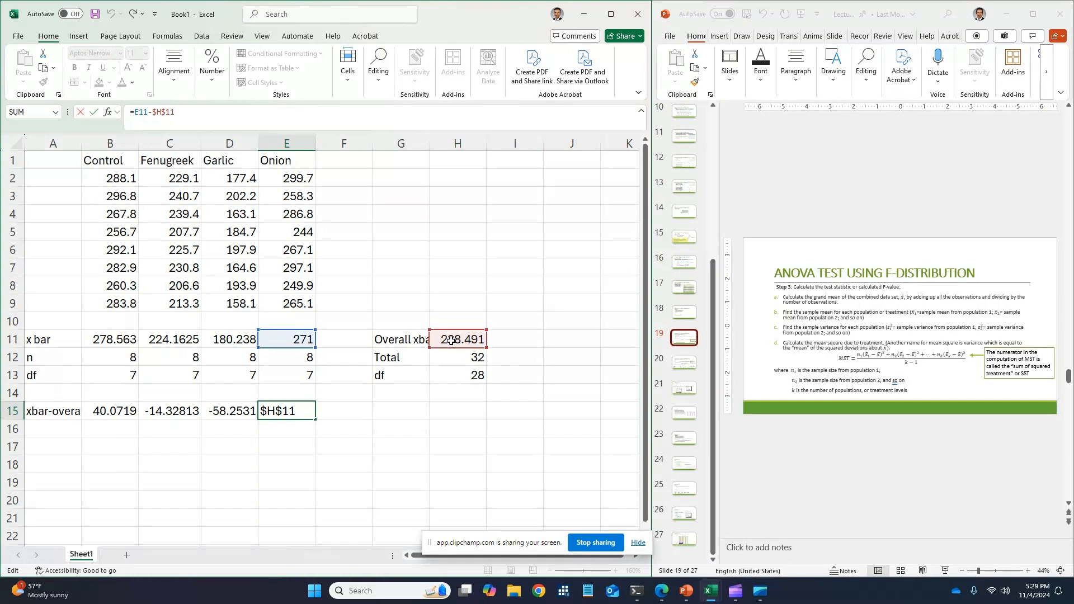
pyautogui.press('Return')
pyautogui.click(239, 410)
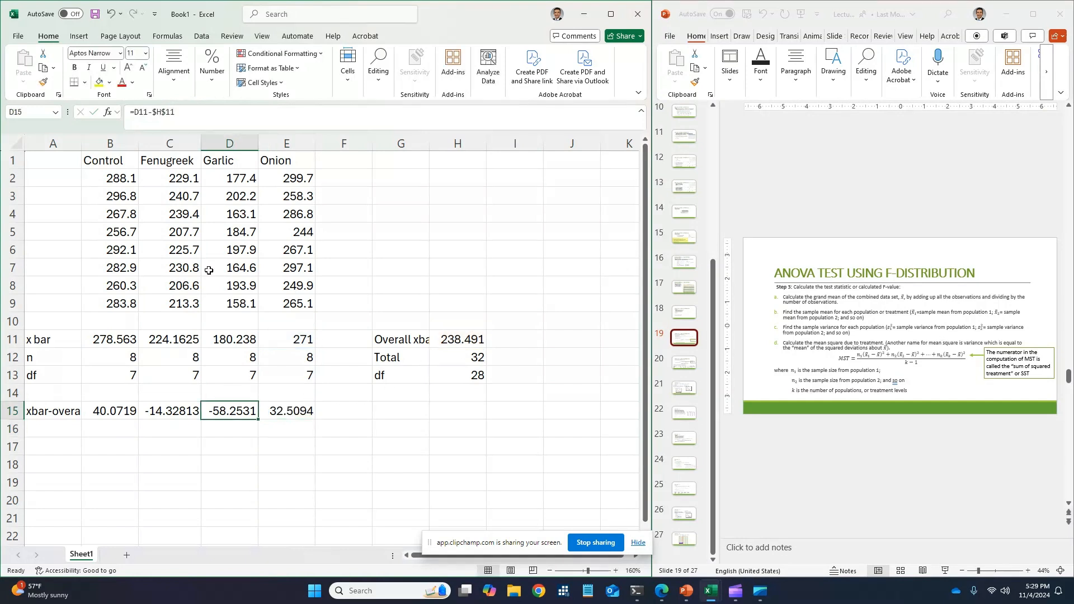
pyautogui.click(185, 120)
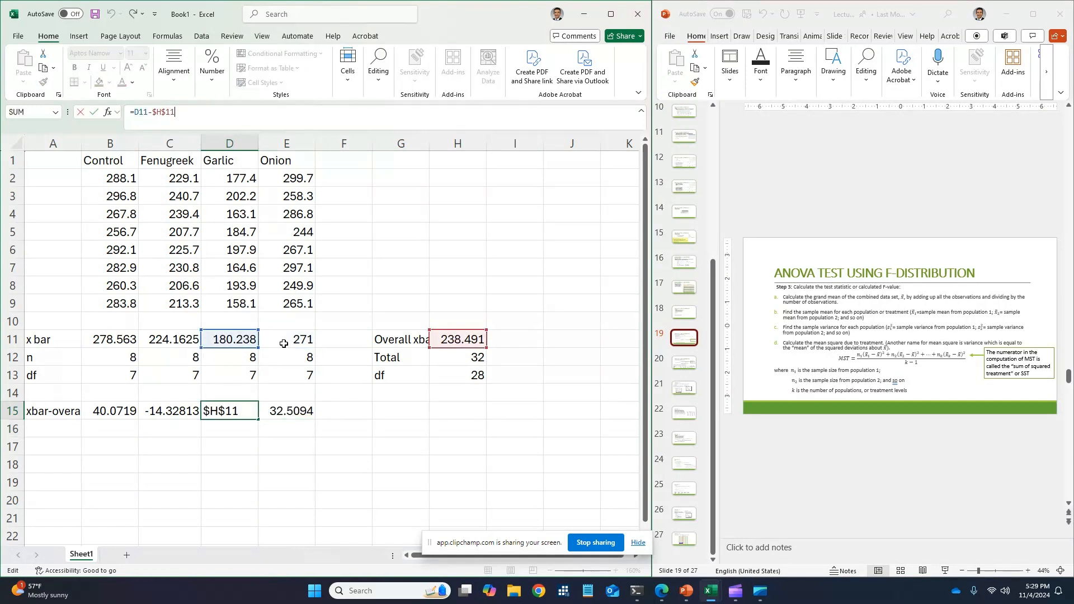
pyautogui.press('Return')
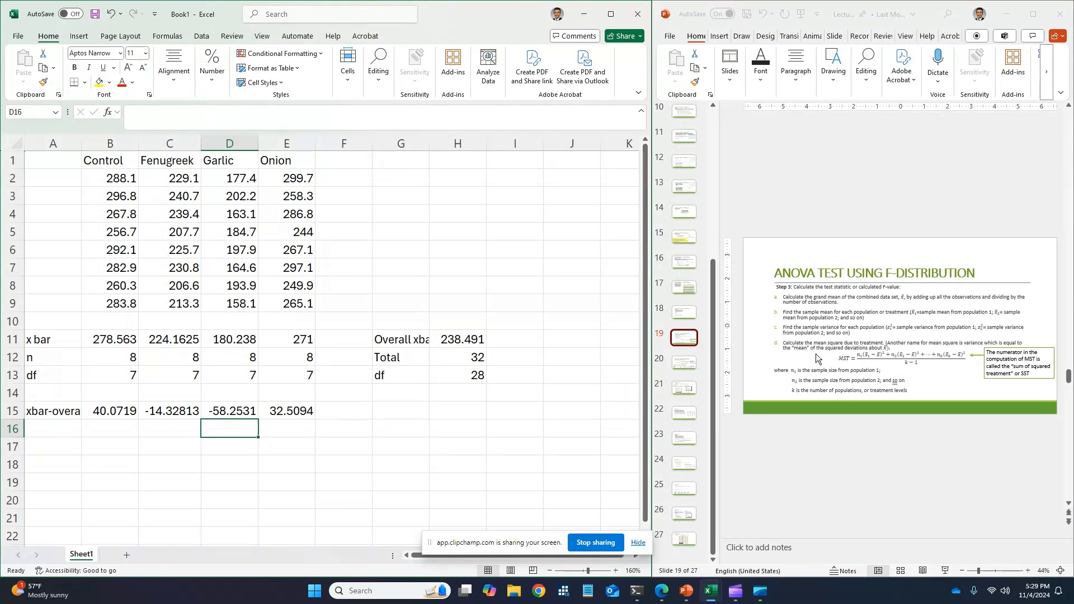
# - Widen the slide window again and label cell A16 "(xbar-overall xbar)^2" for the squared deviations
pyautogui.moveTo(652, 323); pyautogui.dragTo(567, 324)
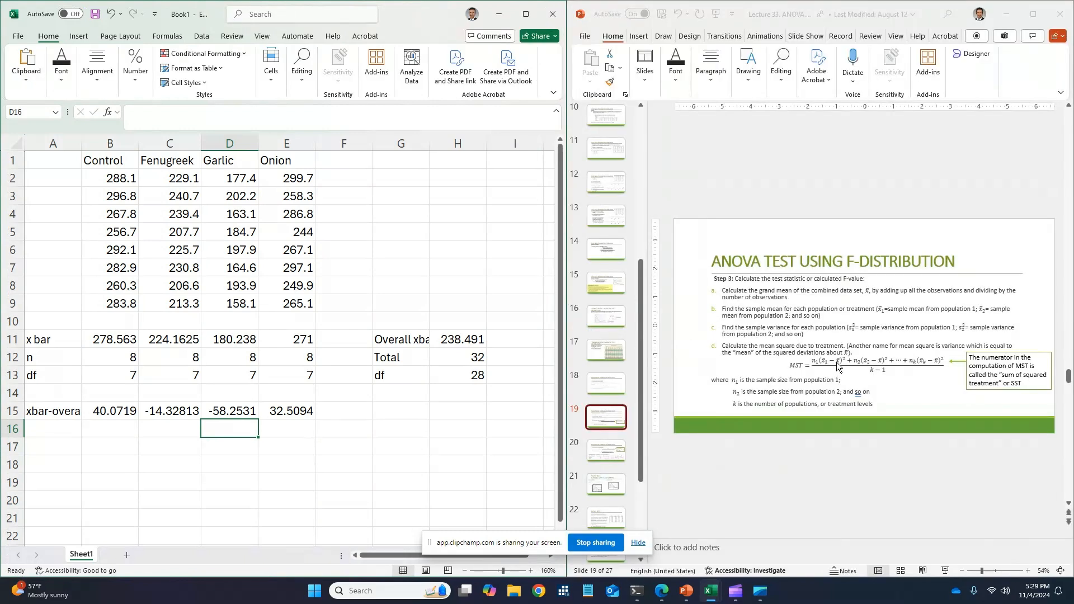
pyautogui.click(66, 429)
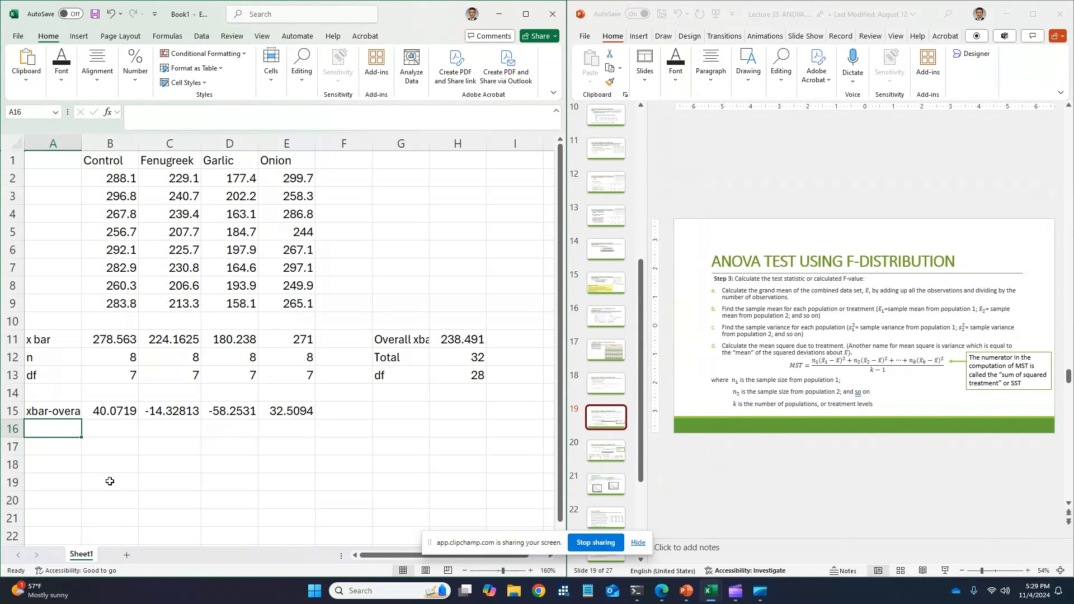
pyautogui.write('(xbar')
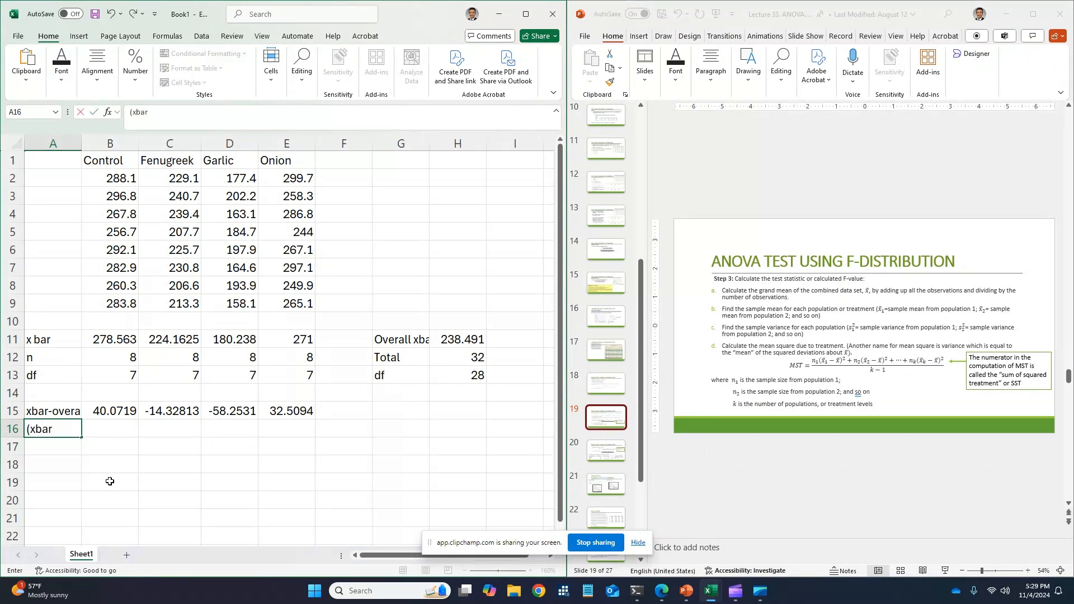
pyautogui.write('-overall xbar)^2')
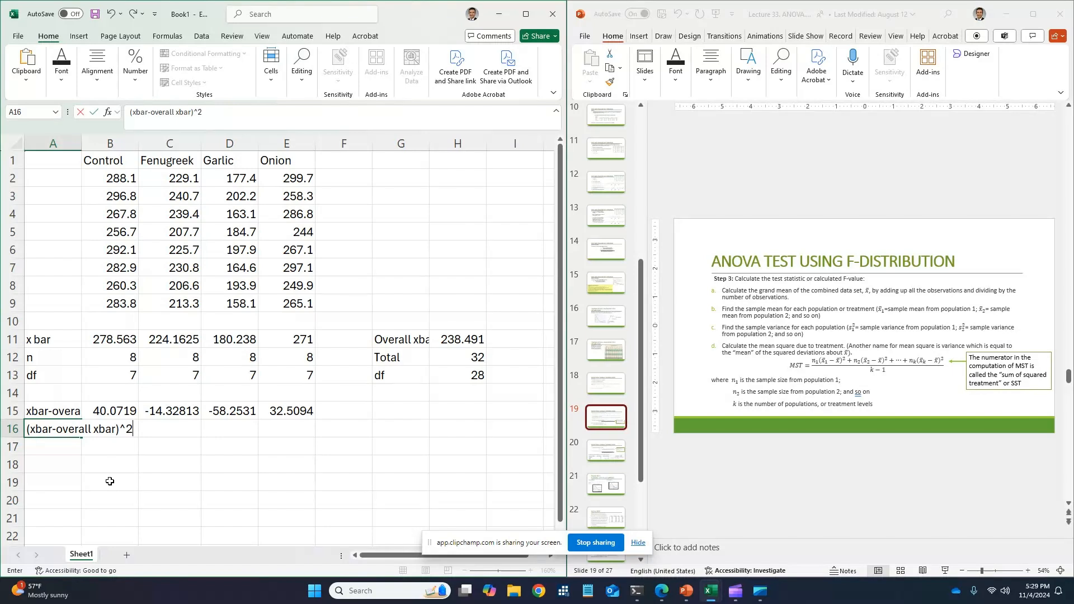
pyautogui.press('Return')
# - Square the Control deviation in B16 with =B15^2 and copy the formula across to E16
pyautogui.press('Right')
pyautogui.press('Up')
pyautogui.write('=')
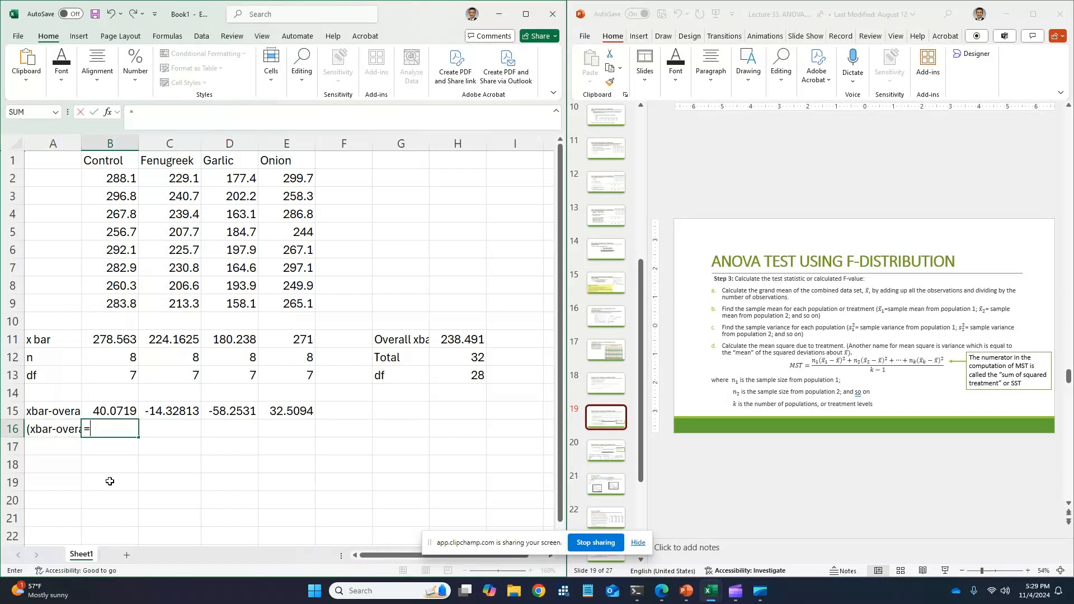
pyautogui.press('Up')
pyautogui.write('^')
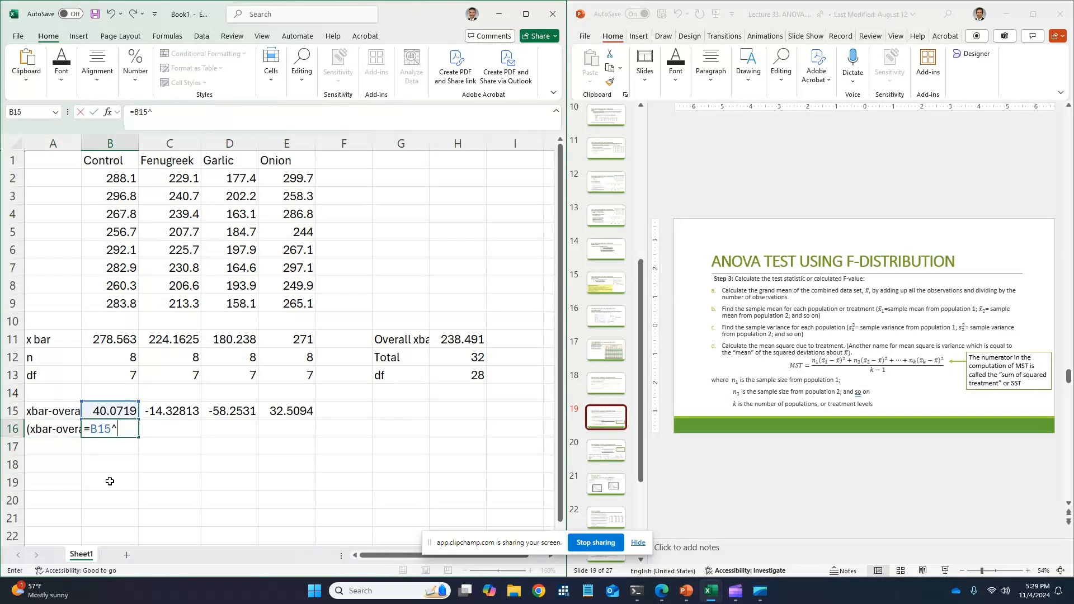
pyautogui.write('2')
pyautogui.press('Return')
pyautogui.press('Up')
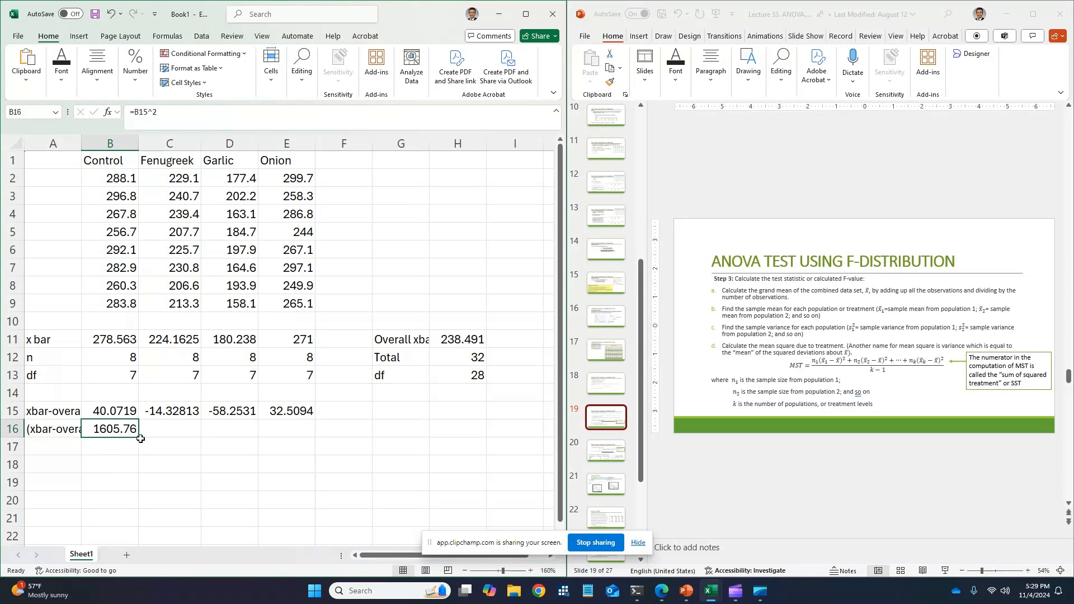
pyautogui.moveTo(139, 437); pyautogui.dragTo(302, 435)
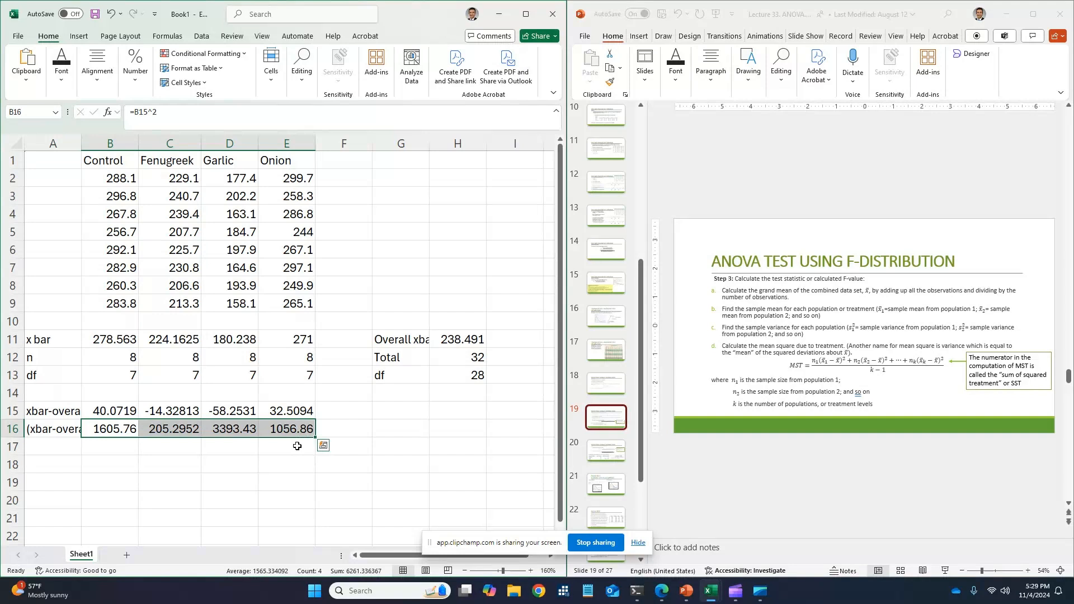
# - Compare the squared deviation in B16 and the sample sizes in B12:D12 with the terms of the MST numerator
pyautogui.click(104, 445)
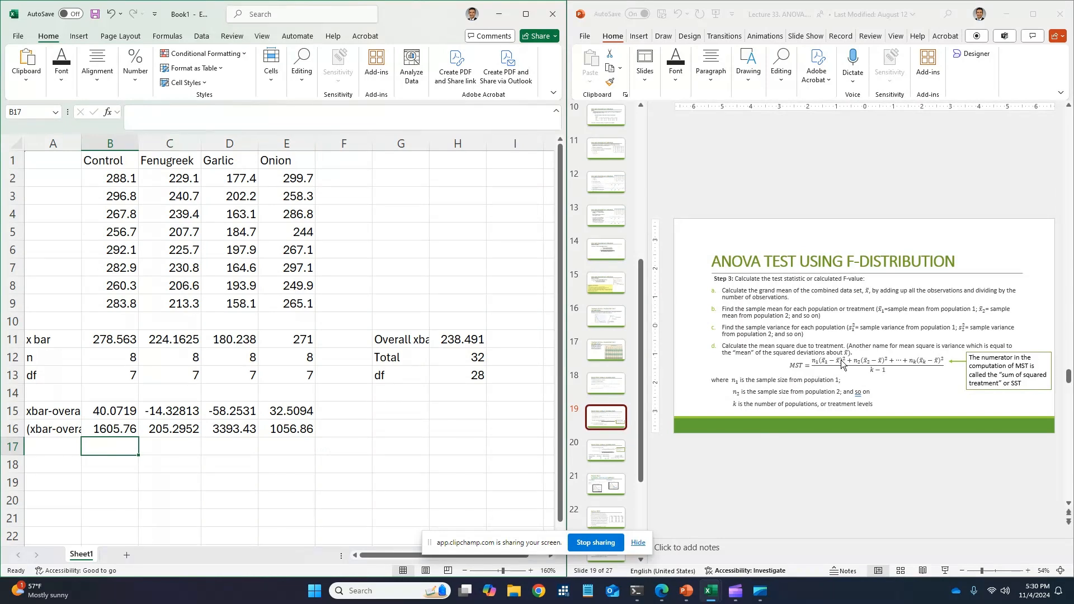
pyautogui.click(109, 429)
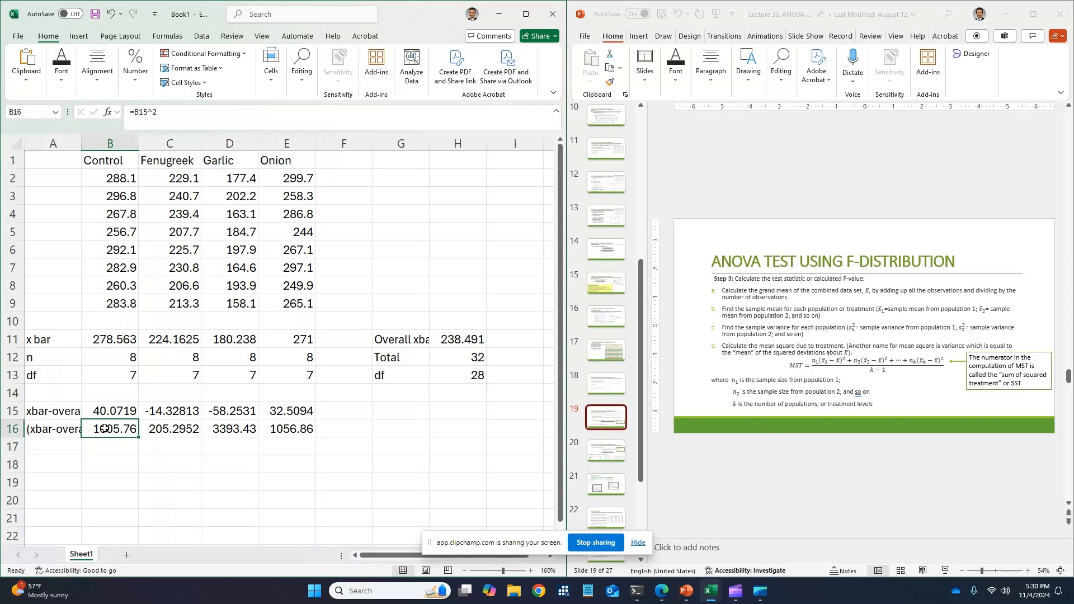
pyautogui.click(121, 358)
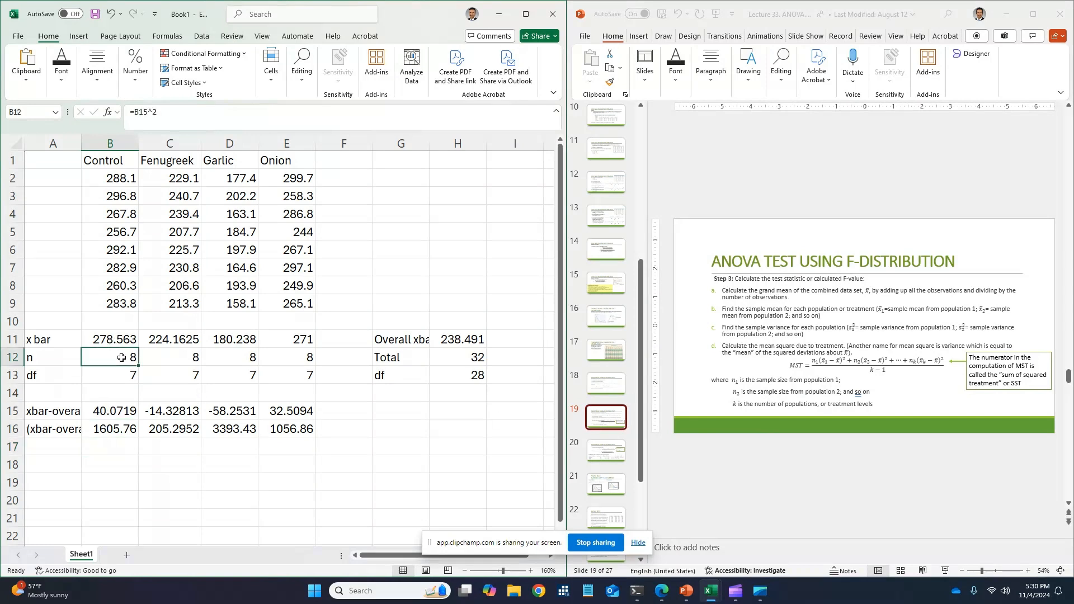
pyautogui.click(171, 357)
pyautogui.click(234, 358)
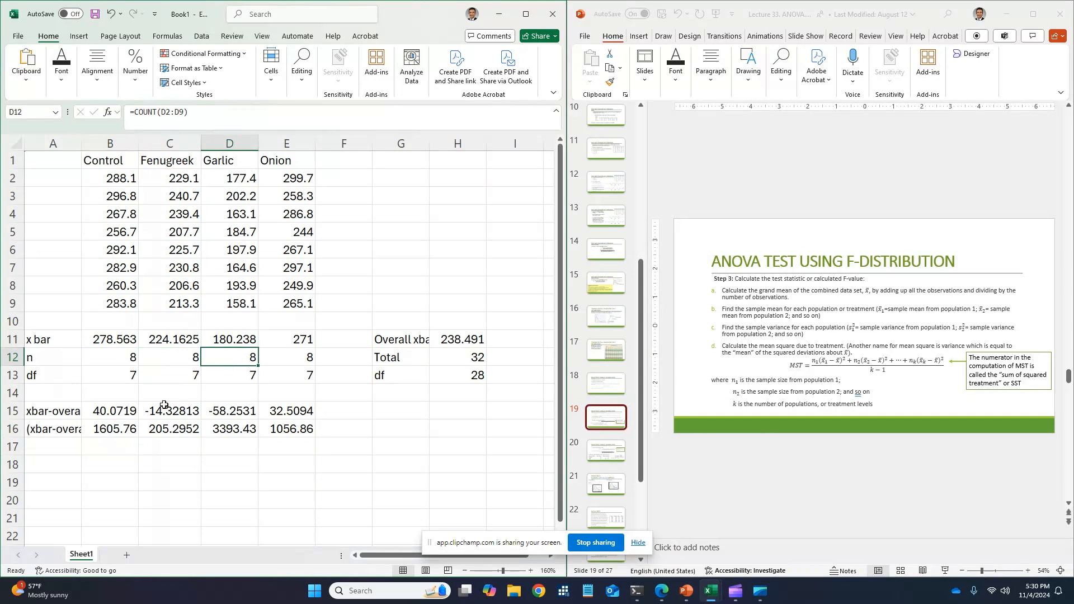
# - Multiply the Control sample size by its squared deviation in B17 with =B12*B16 and copy the formula across to E17
pyautogui.click(123, 429)
pyautogui.click(121, 447)
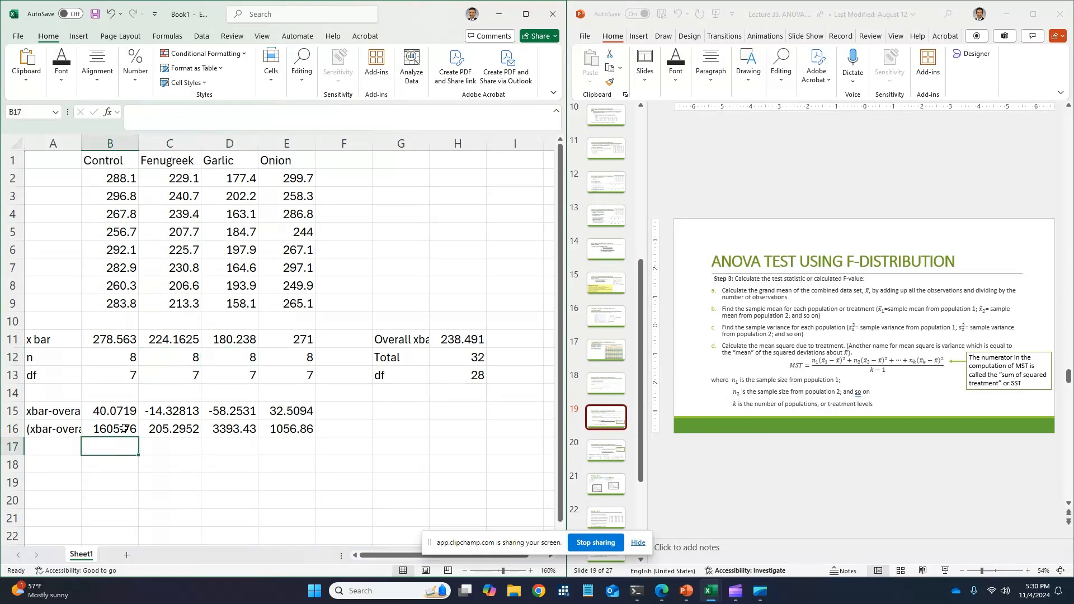
pyautogui.write('=')
pyautogui.press('Up')
pyautogui.press('Up')
pyautogui.press('Up')
pyautogui.press('Up')
pyautogui.press('Up')
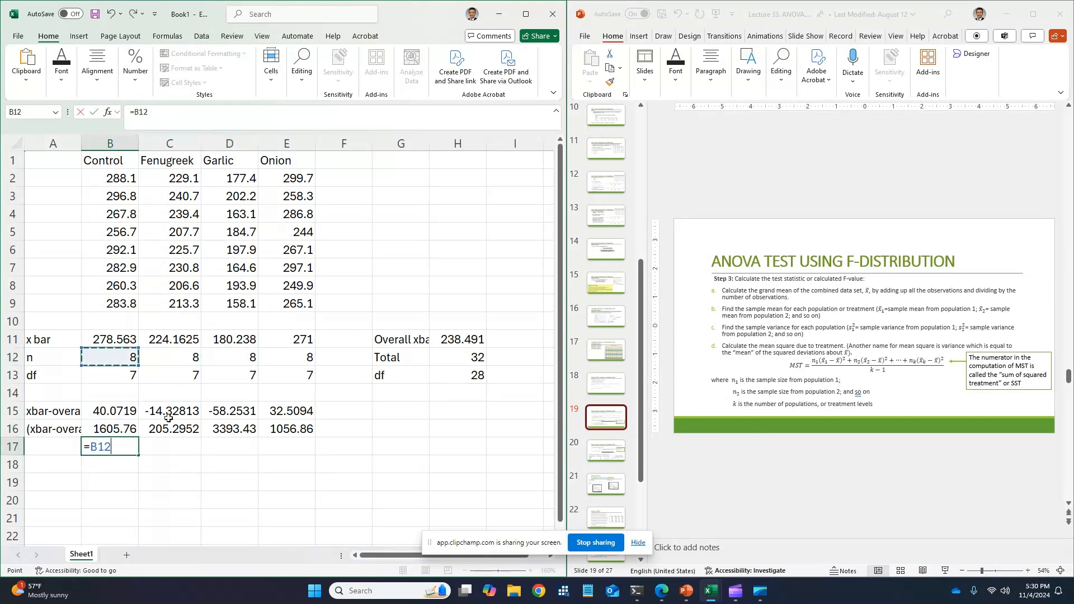
pyautogui.write('*')
pyautogui.click(134, 431)
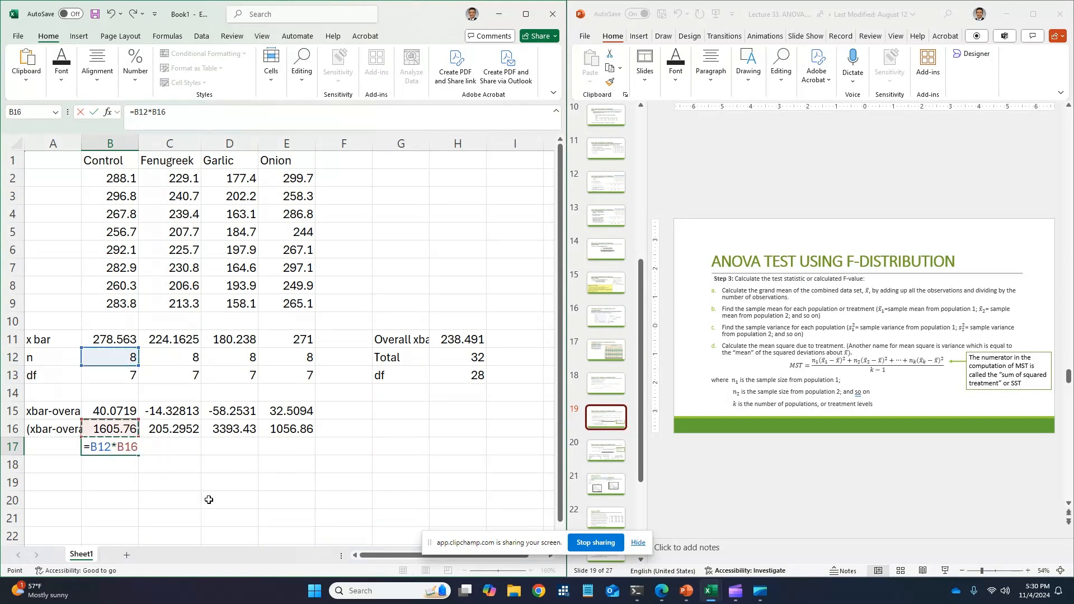
pyautogui.press('Return')
pyautogui.click(137, 449)
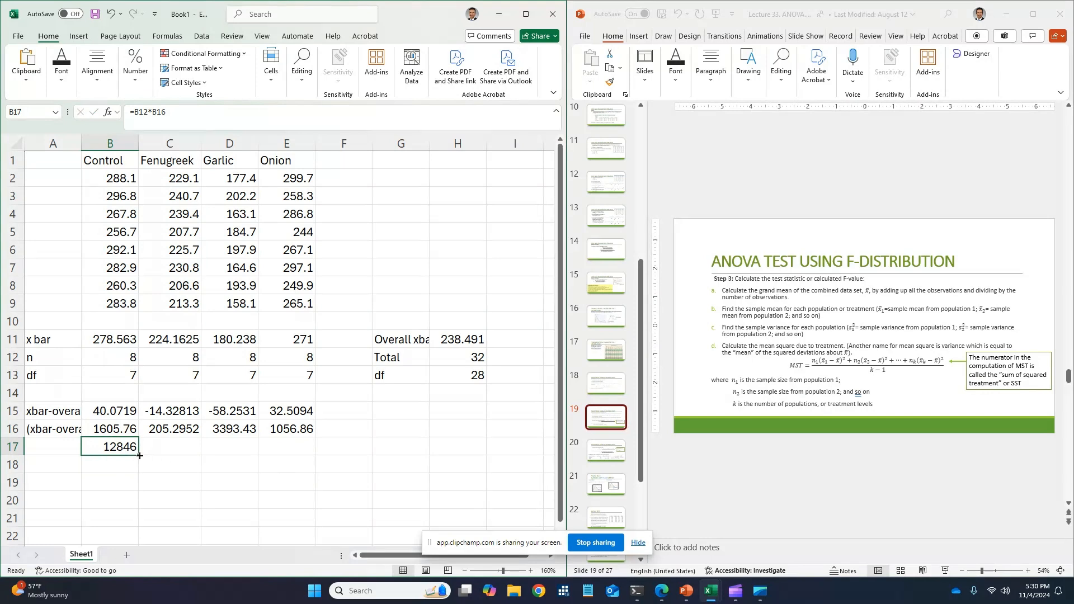
pyautogui.moveTo(140, 455); pyautogui.dragTo(302, 455)
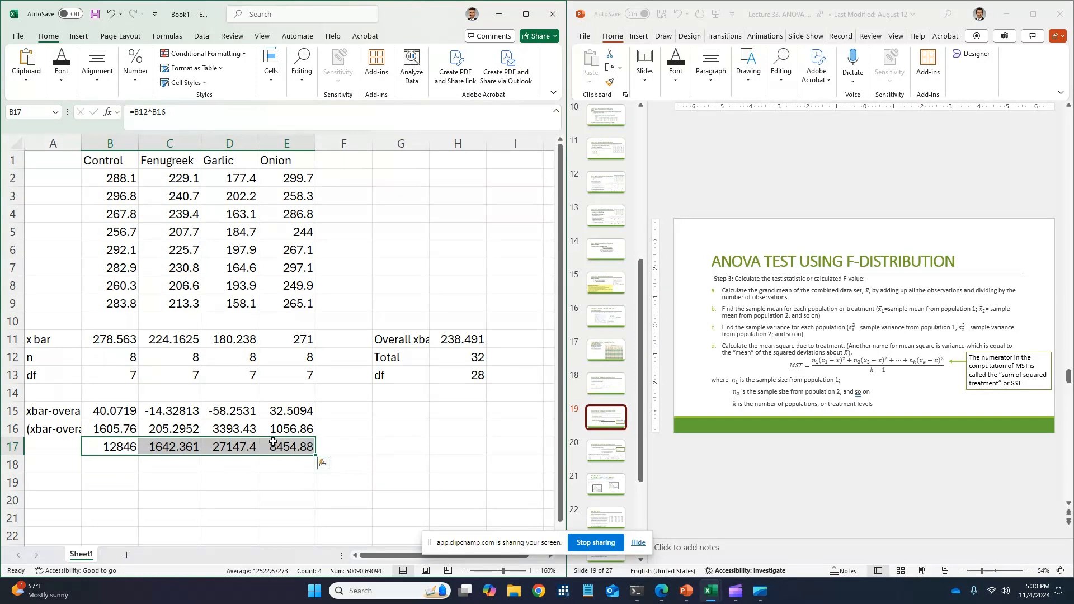
# - Label cell G17 "SST" and add up the four row 17 products in H17 with =SUM(B17:E17)
pyautogui.click(400, 443)
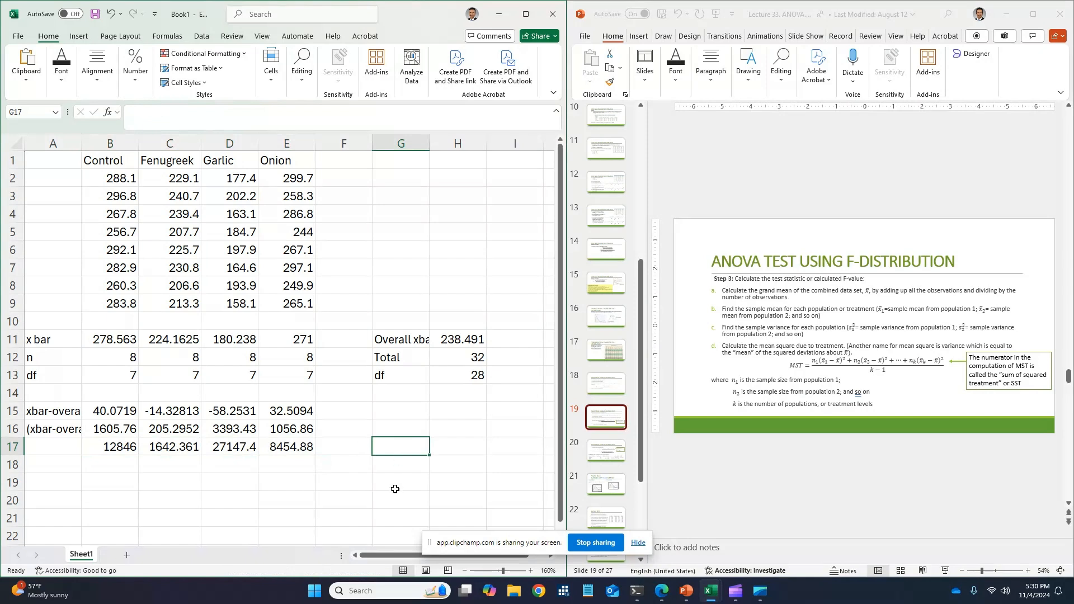
pyautogui.write('SS')
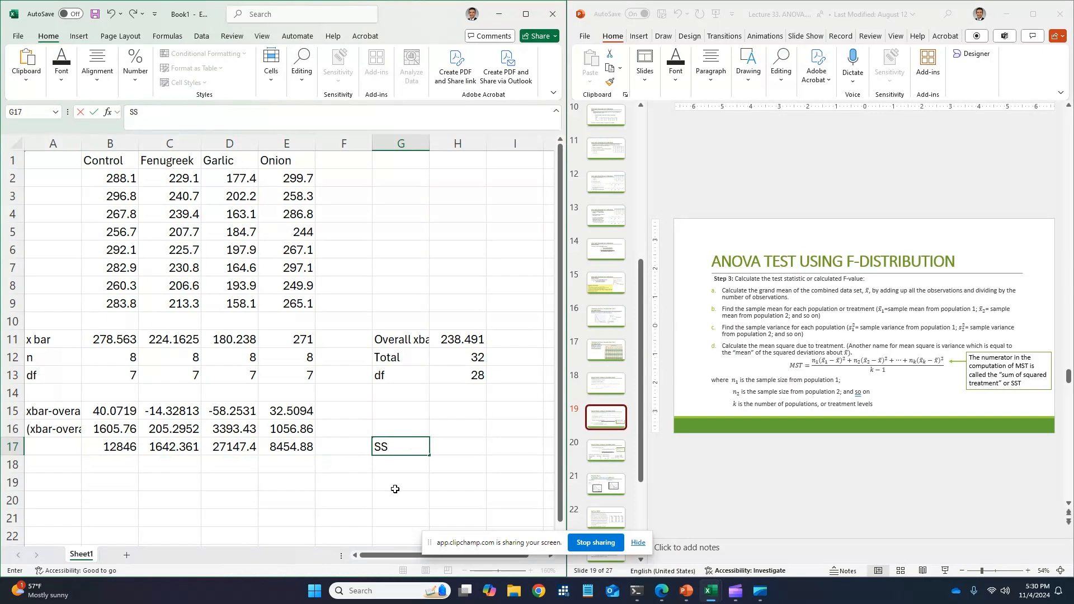
pyautogui.write('T')
pyautogui.press('Tab')
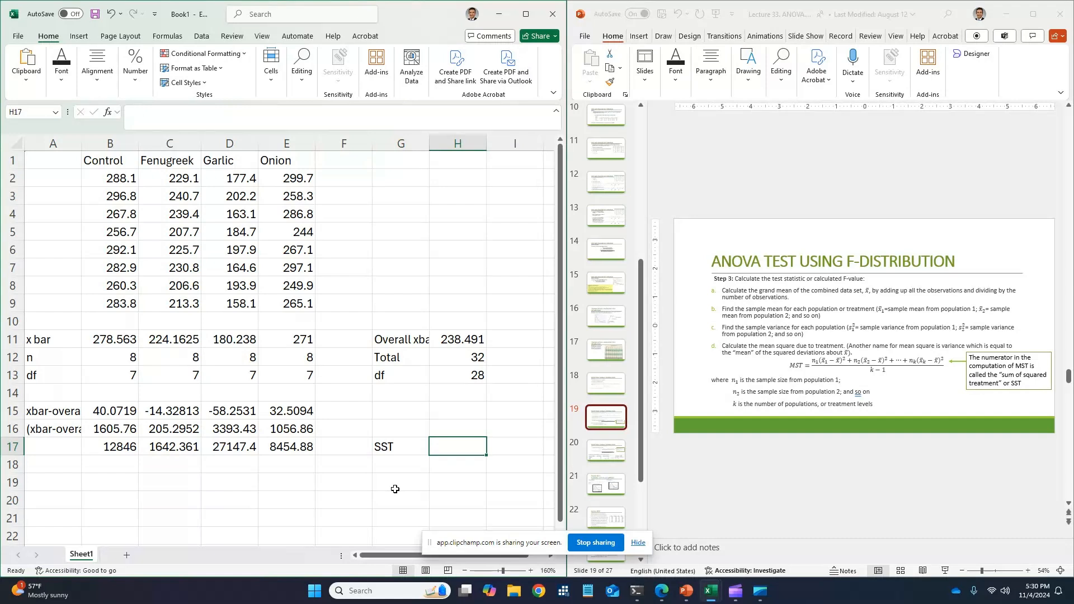
pyautogui.write('=SUM')
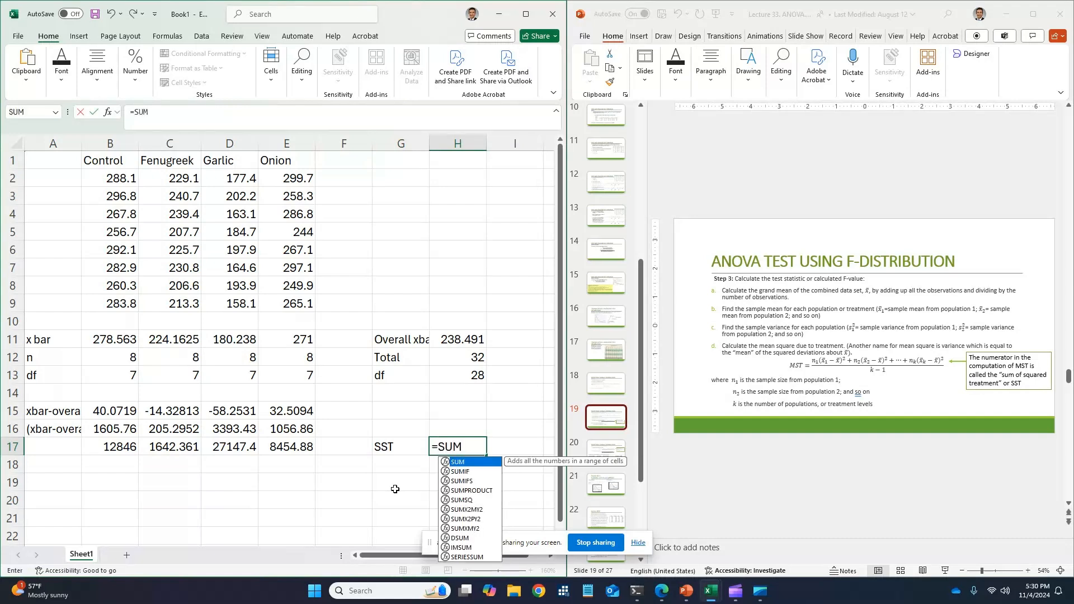
pyautogui.write('(')
pyautogui.press('Left')
pyautogui.press('Left')
pyautogui.press('Left')
pyautogui.hotkey('shift', 'Left')
pyautogui.hotkey('shift', 'Left')
pyautogui.hotkey('shift', 'Left')
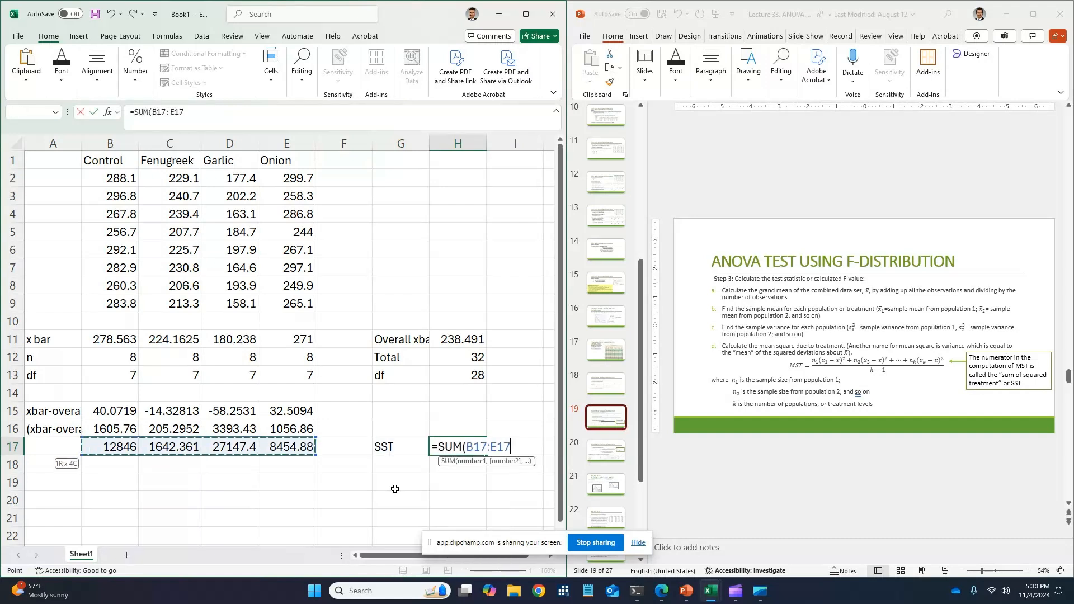
pyautogui.press('Return')
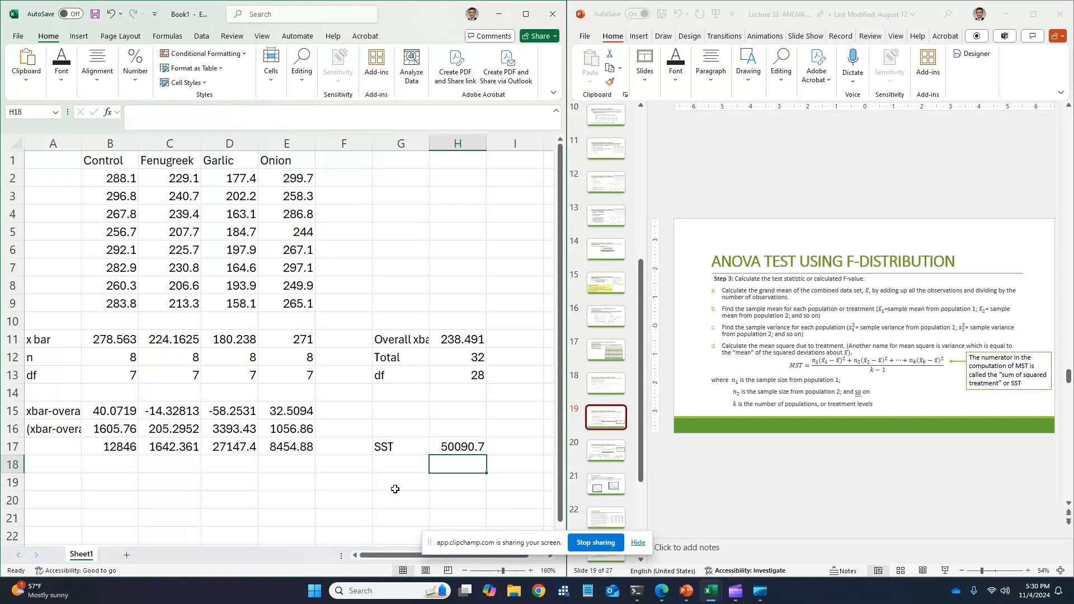
# - Label cell G18 "df" and calculate the treatment degrees of freedom in H18 with =4-1
pyautogui.press('Left')
pyautogui.write('df')
pyautogui.press('Tab')
pyautogui.write('=4')
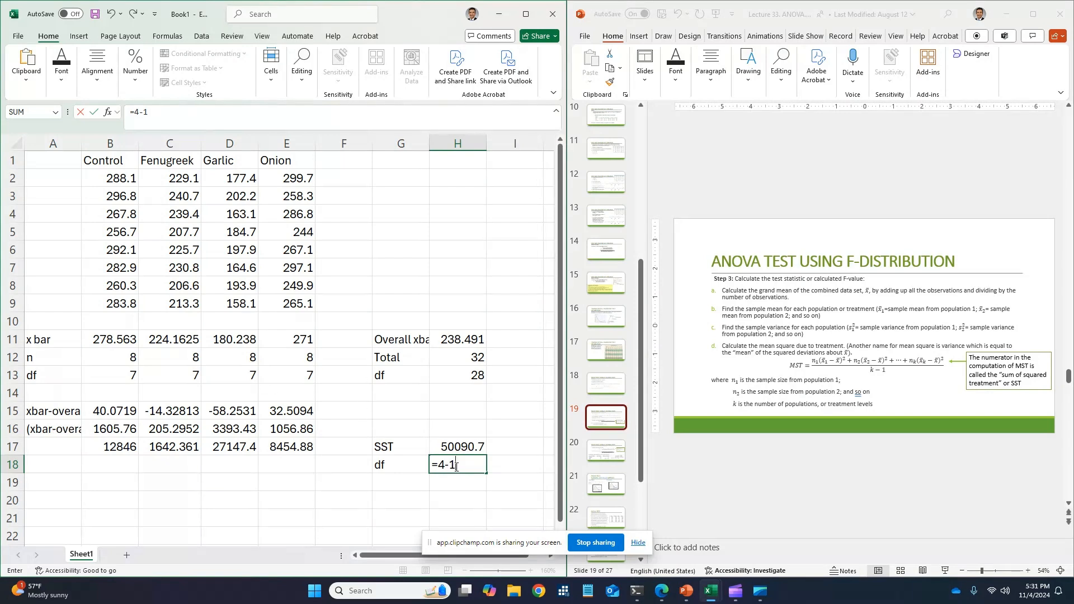
pyautogui.press('Return')
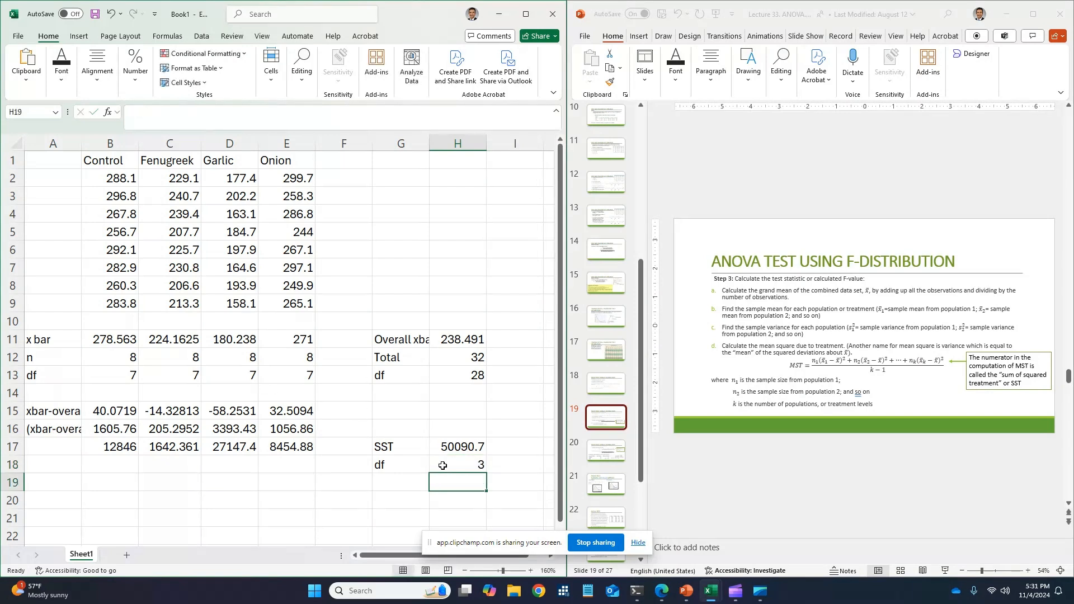
# - Extend the G18 label to "df (numerator)" and widen column G to fit its labels
pyautogui.click(406, 464)
pyautogui.click(181, 119)
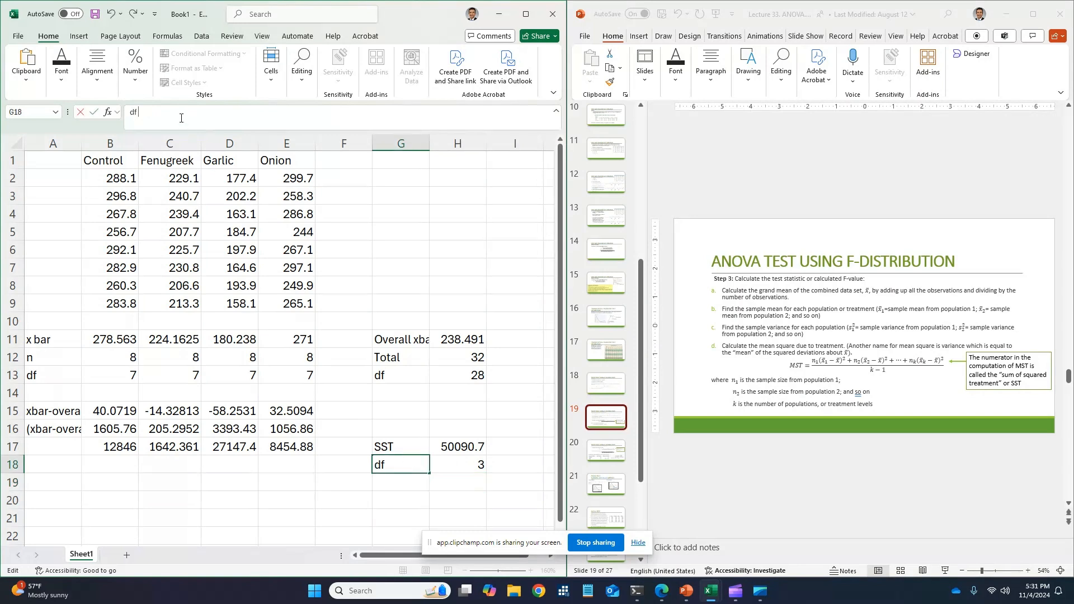
pyautogui.write('(numerator)')
pyautogui.hotkey('ctrl', 'Return')
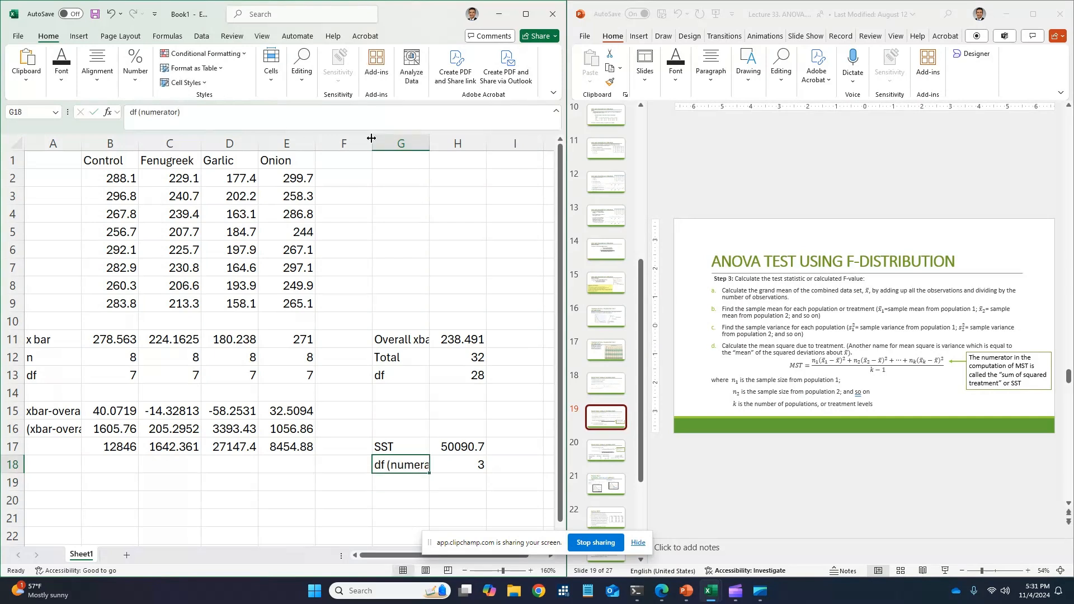
pyautogui.moveTo(373, 143); pyautogui.dragTo(442, 140)
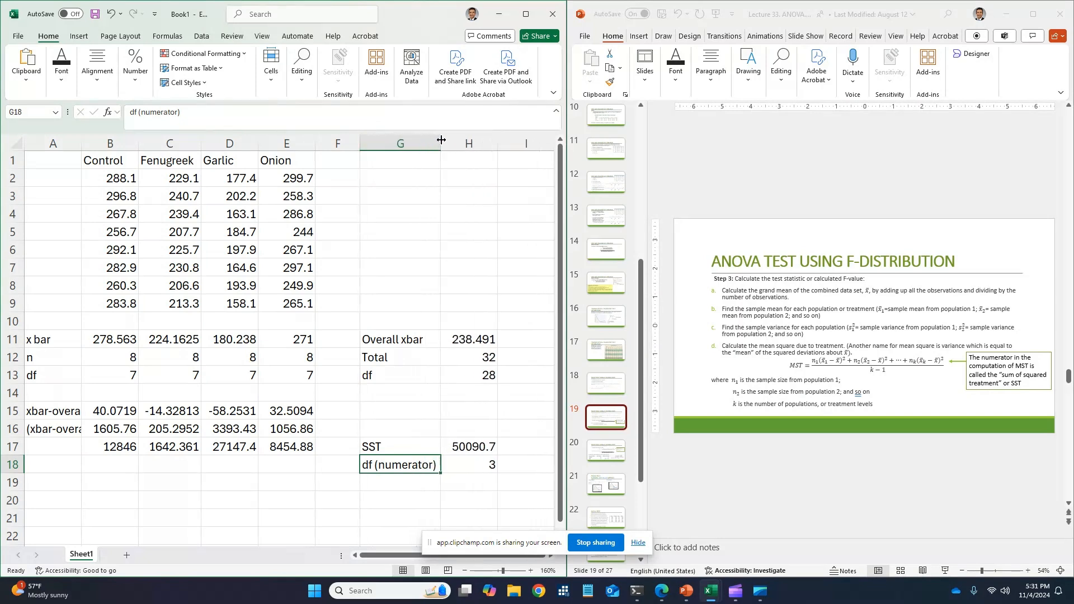
# - Label cell G19 "MST" and divide SST by its degrees of freedom in H19 with =H17/H18
pyautogui.click(379, 482)
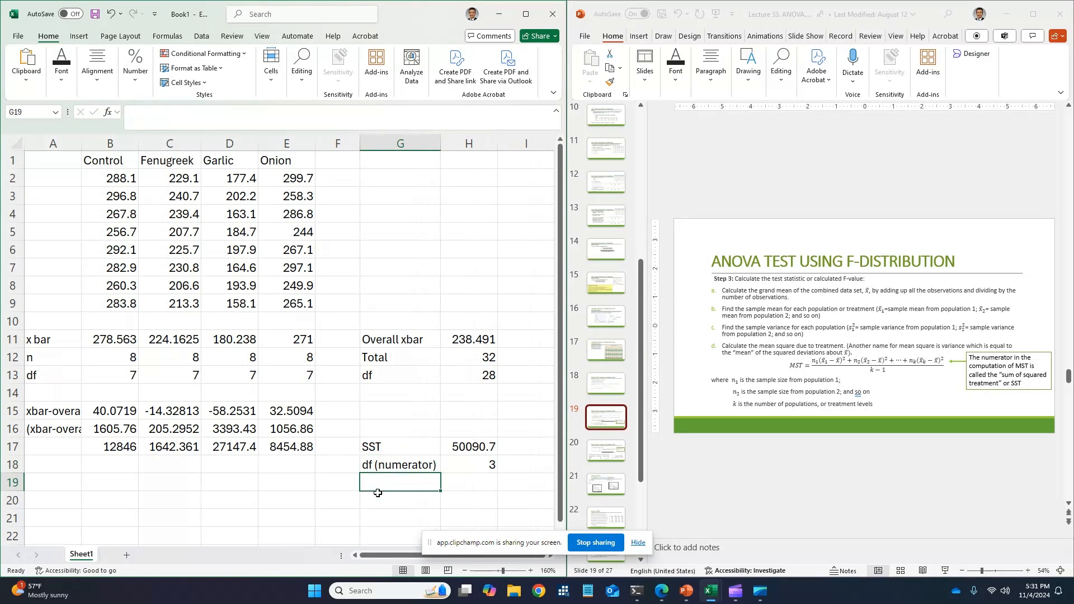
pyautogui.write('M')
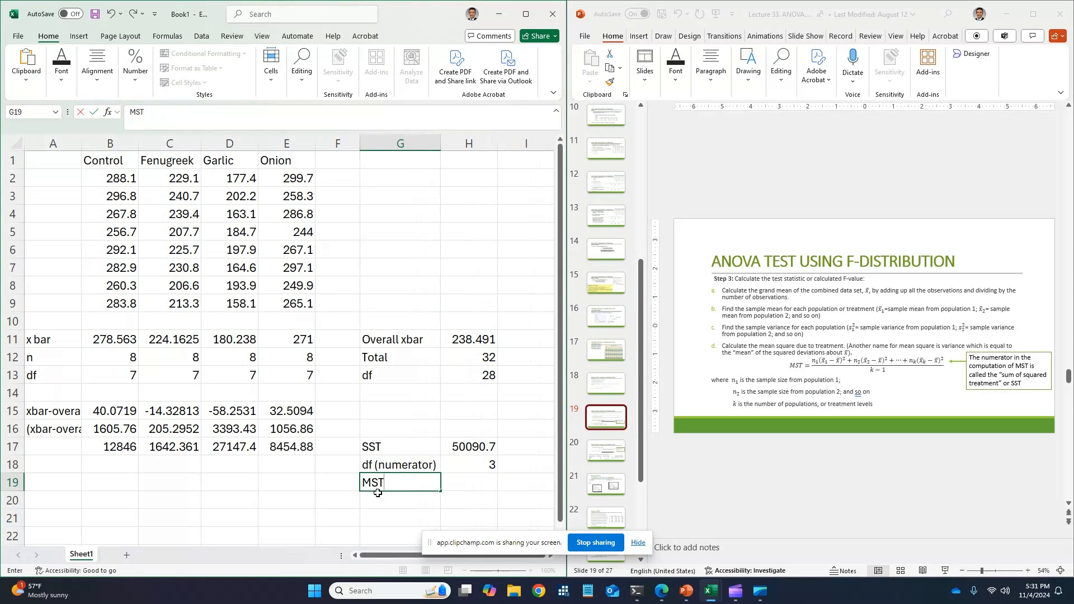
pyautogui.write('ST')
pyautogui.press('Tab')
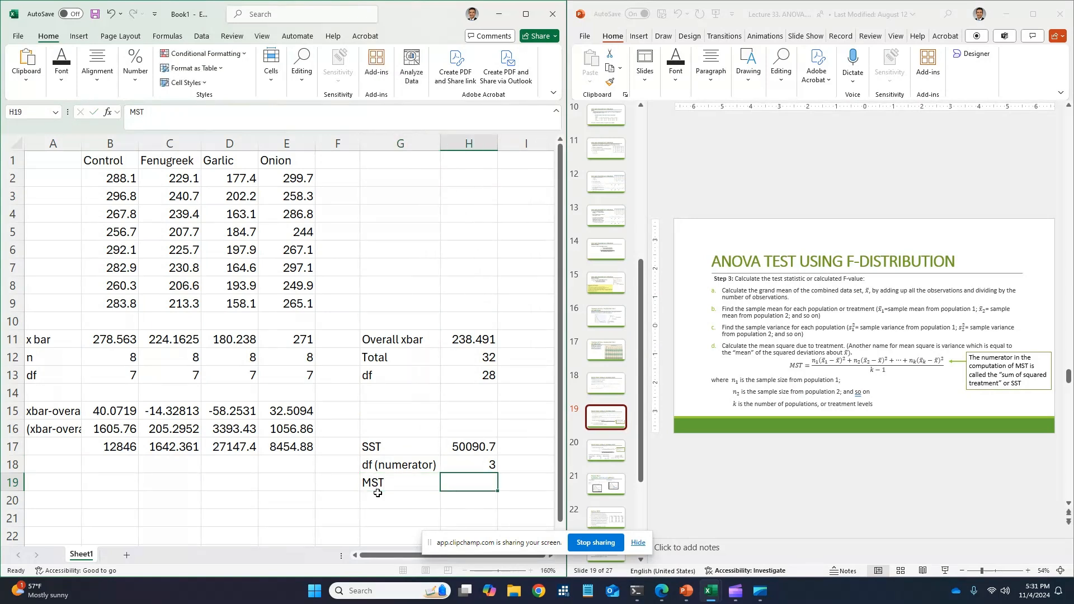
pyautogui.write('=')
pyautogui.press('Up')
pyautogui.press('Up')
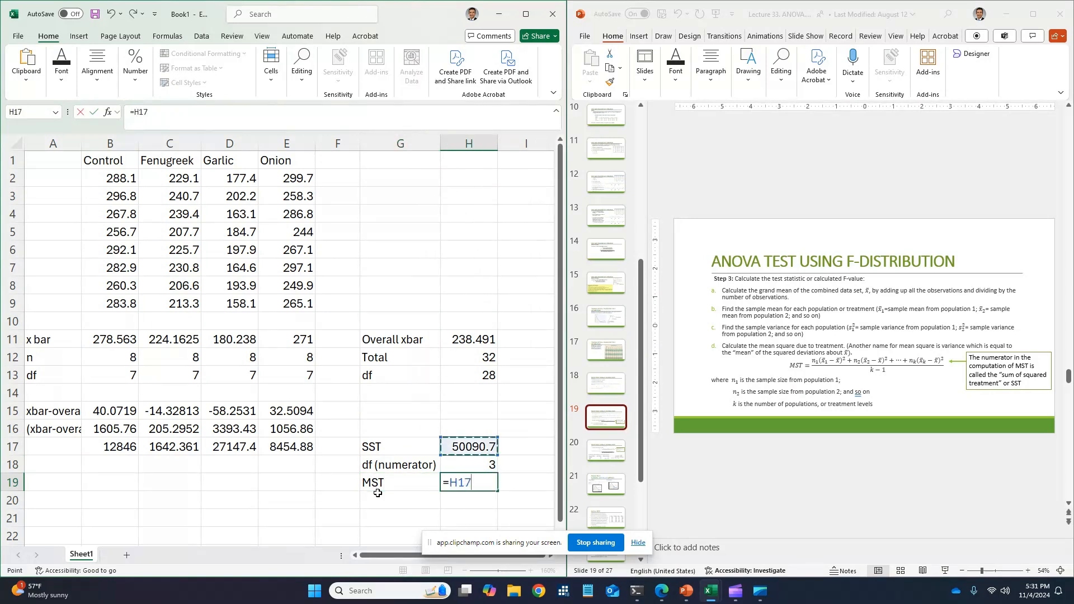
pyautogui.write('/')
pyautogui.press('Up')
pyautogui.press('Return')
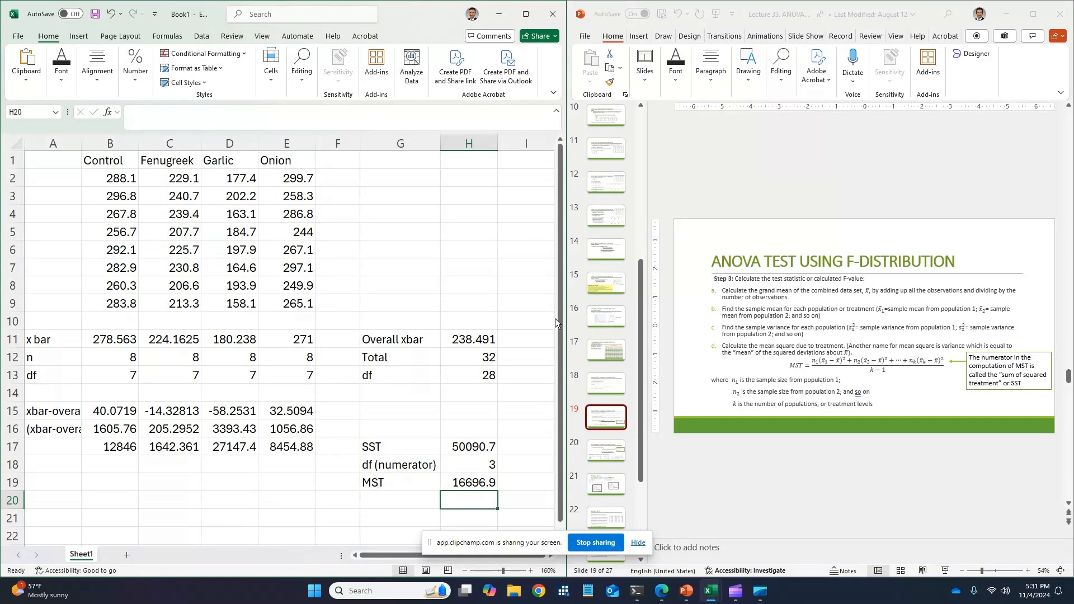
# - Widen the PowerPoint window and open slide 20 with the MSE and F-statistic formulas
pyautogui.moveTo(565, 288); pyautogui.dragTo(493, 288)
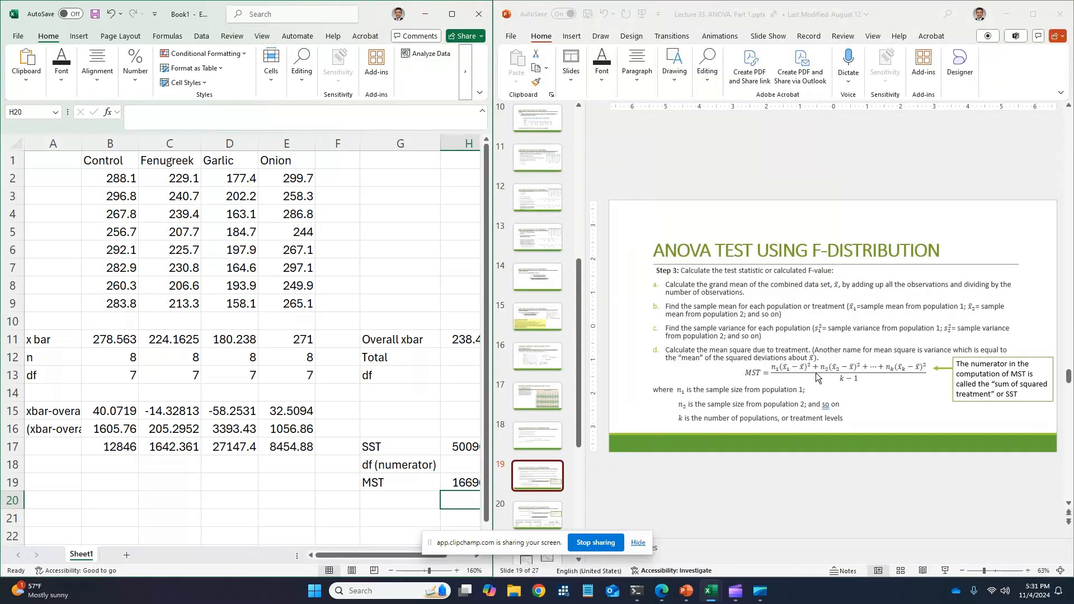
pyautogui.click(546, 514)
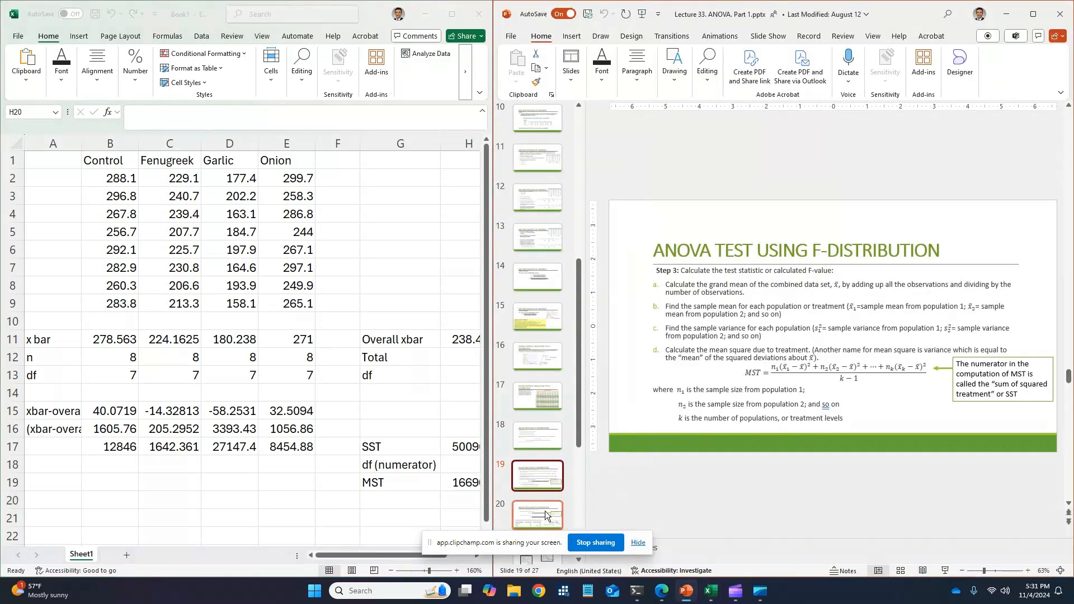
pyautogui.click(545, 514)
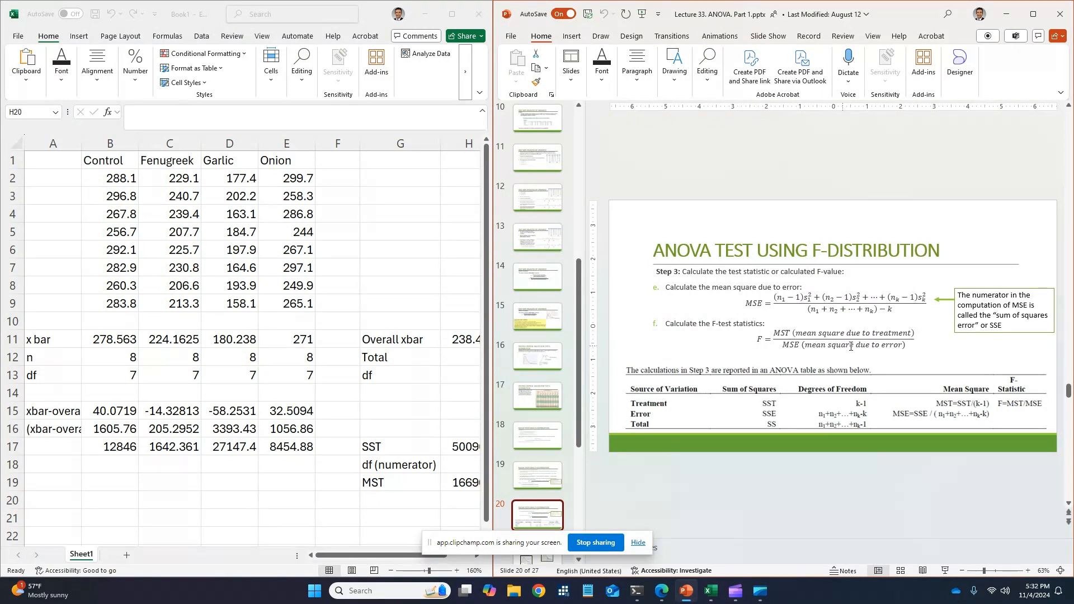
# - Compare the numerator and denominator of the MSE formula with the group degrees of freedom in row 13 of the worksheet
pyautogui.click(776, 298)
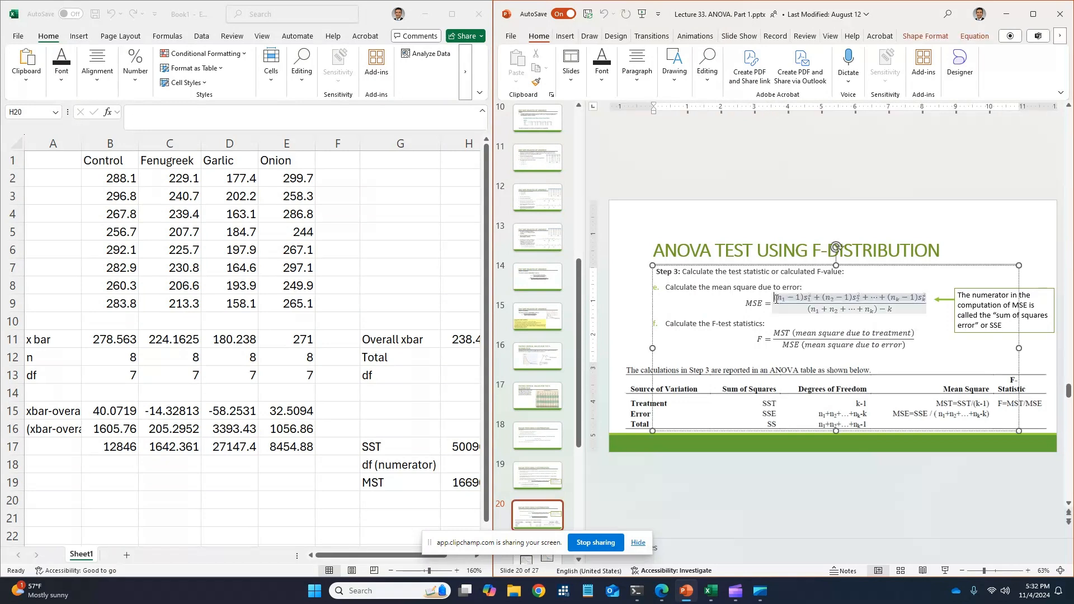
pyautogui.click(910, 319)
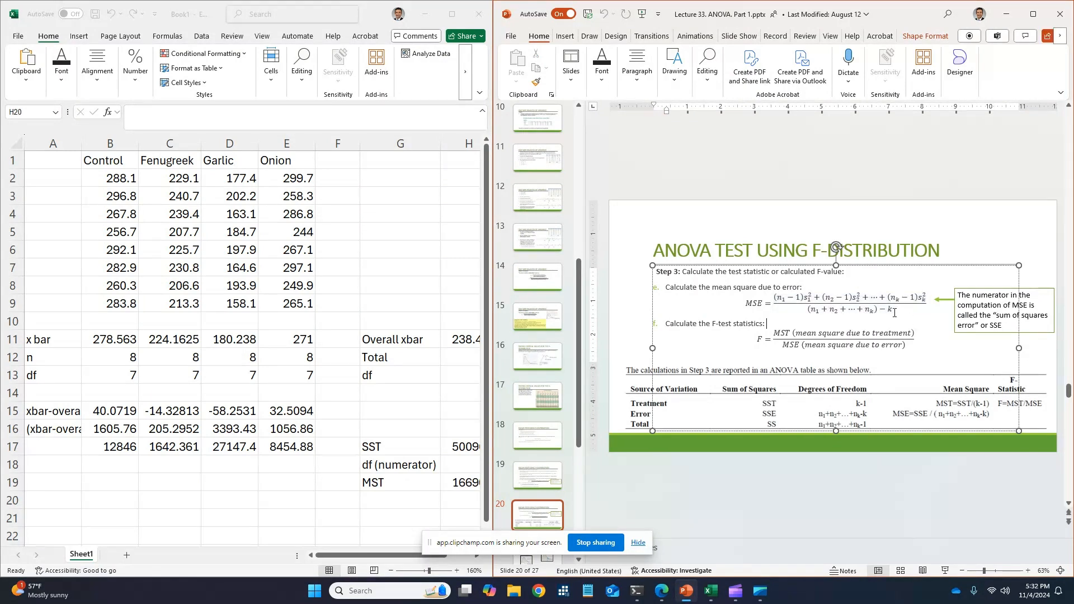
pyautogui.click(128, 379)
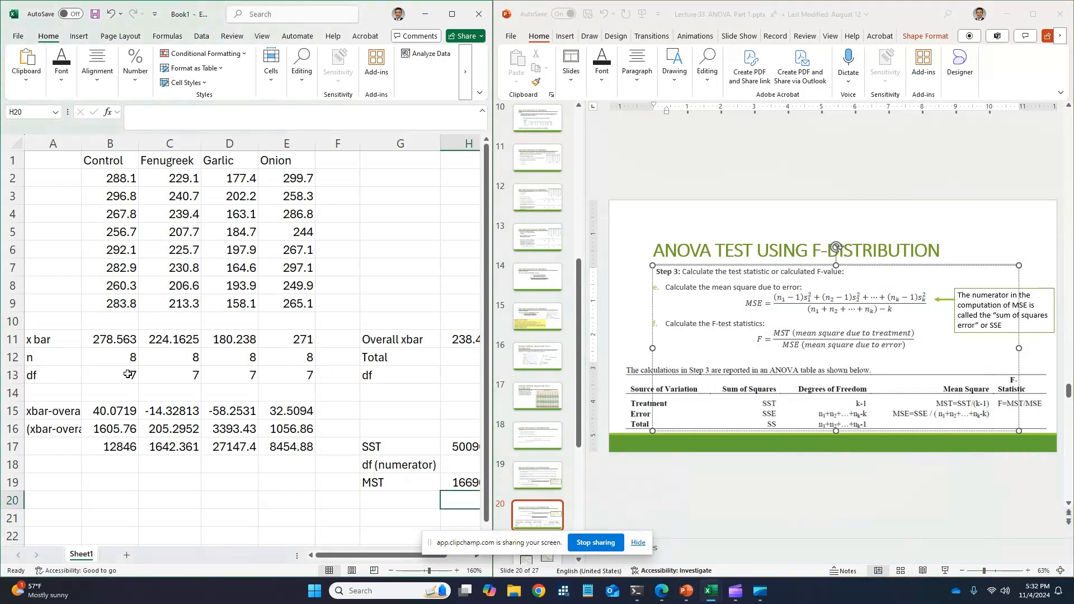
pyautogui.click(181, 375)
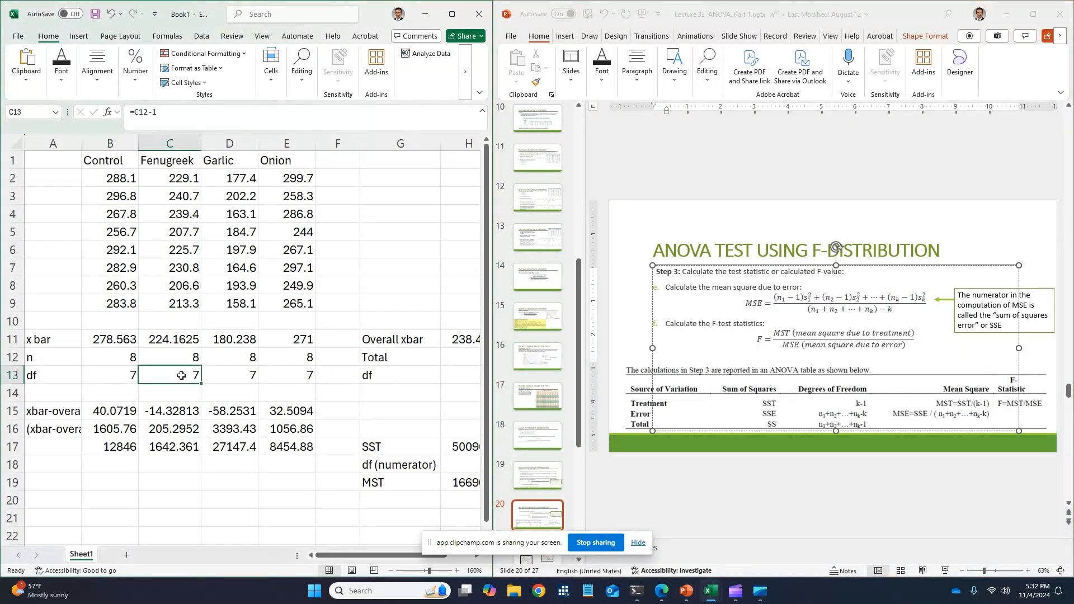
pyautogui.click(246, 375)
pyautogui.click(308, 379)
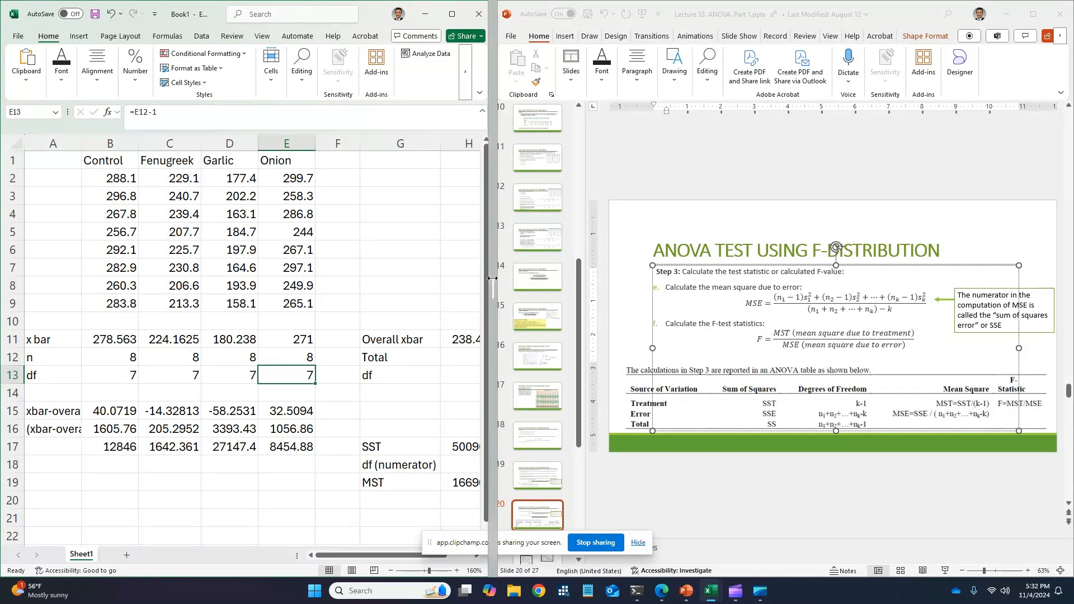
# - Widen the Excel window to show column H fully and label cell A21 "variance"
pyautogui.moveTo(496, 278); pyautogui.dragTo(525, 279)
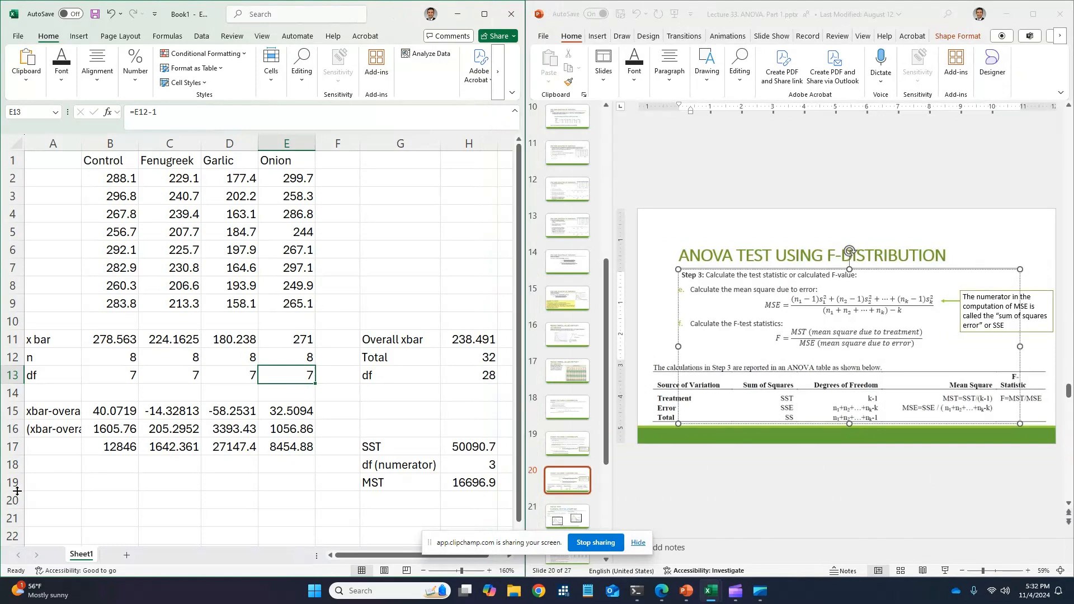
pyautogui.click(43, 515)
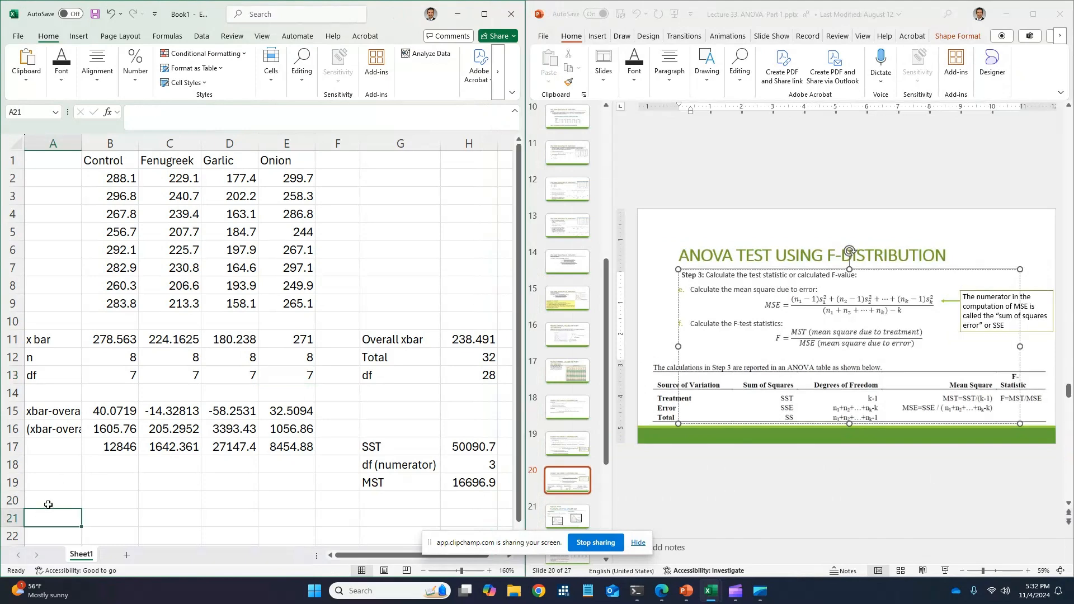
pyautogui.write('variance')
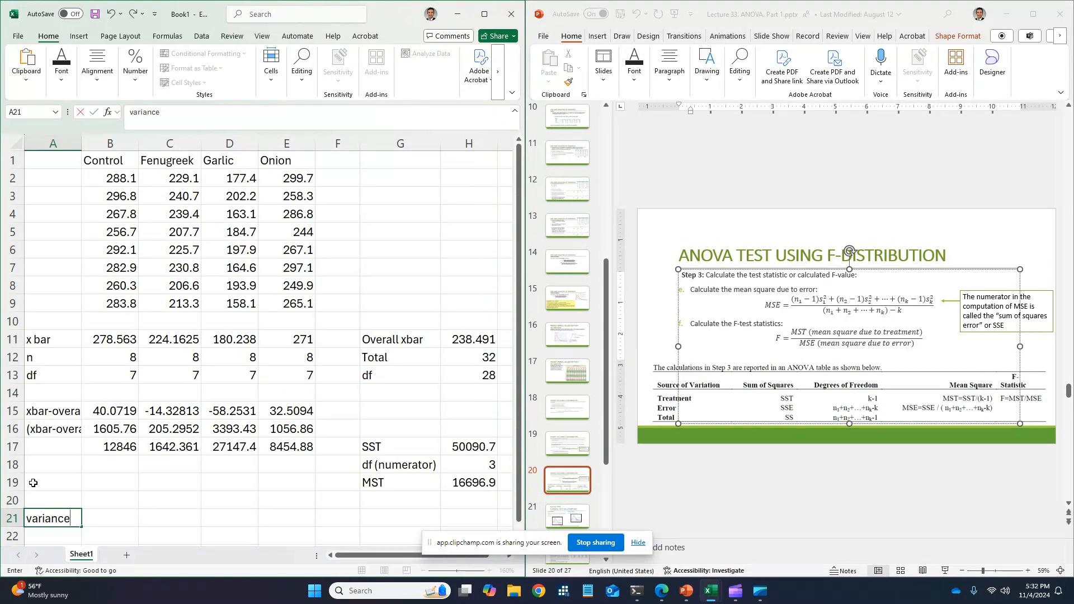
pyautogui.press('Tab')
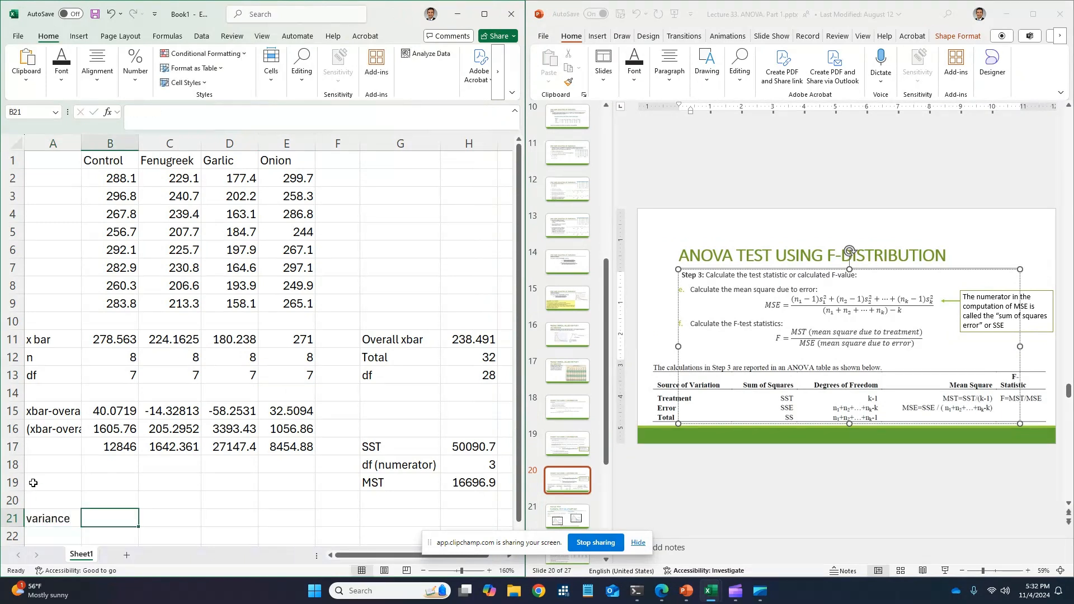
# - Try to calculate the Control group's variance in B21 with =VARIANCE.S(B2:B9)
pyautogui.write('=VAR')
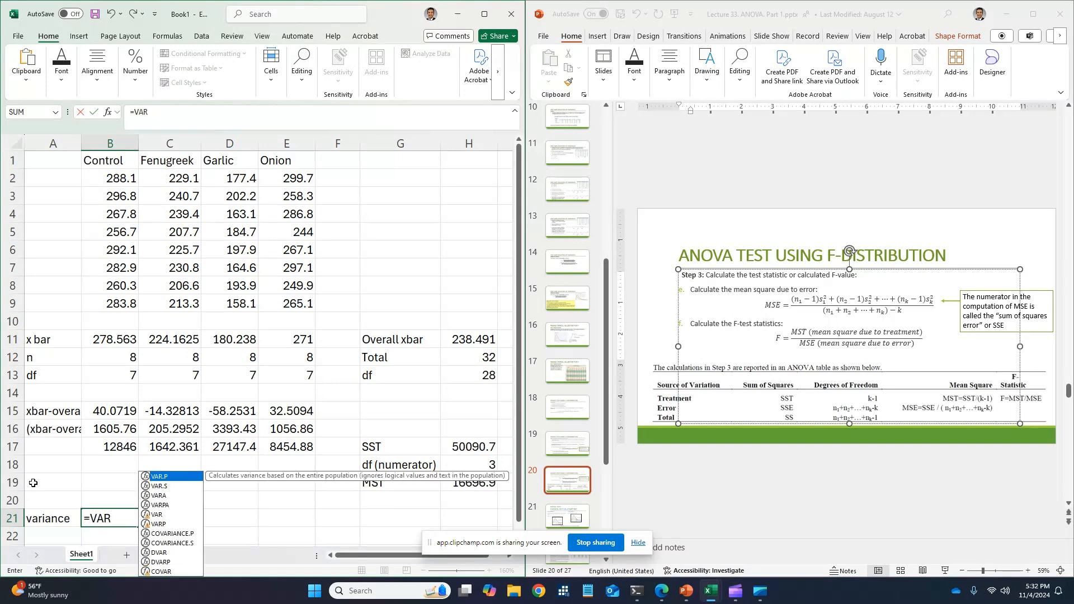
pyautogui.write('IANCE')
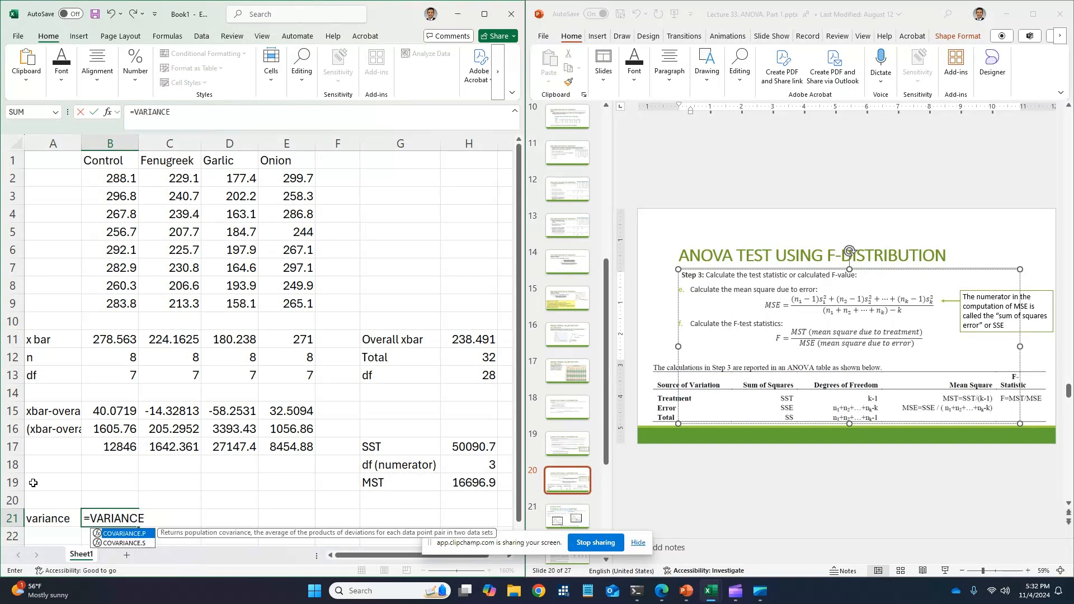
pyautogui.write('.S(')
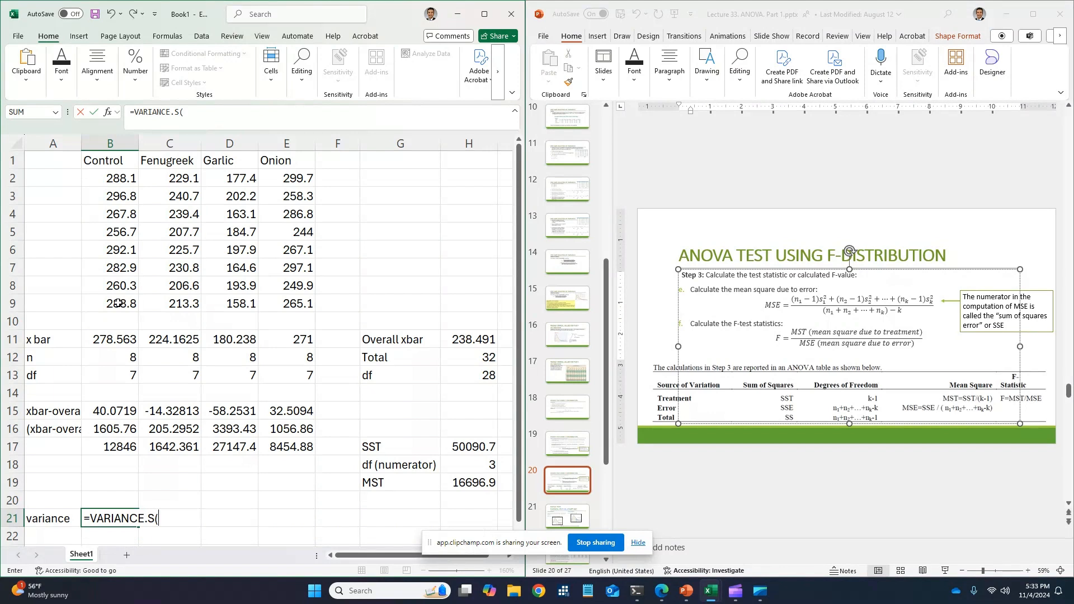
pyautogui.moveTo(111, 178); pyautogui.dragTo(114, 299)
pyautogui.write(')')
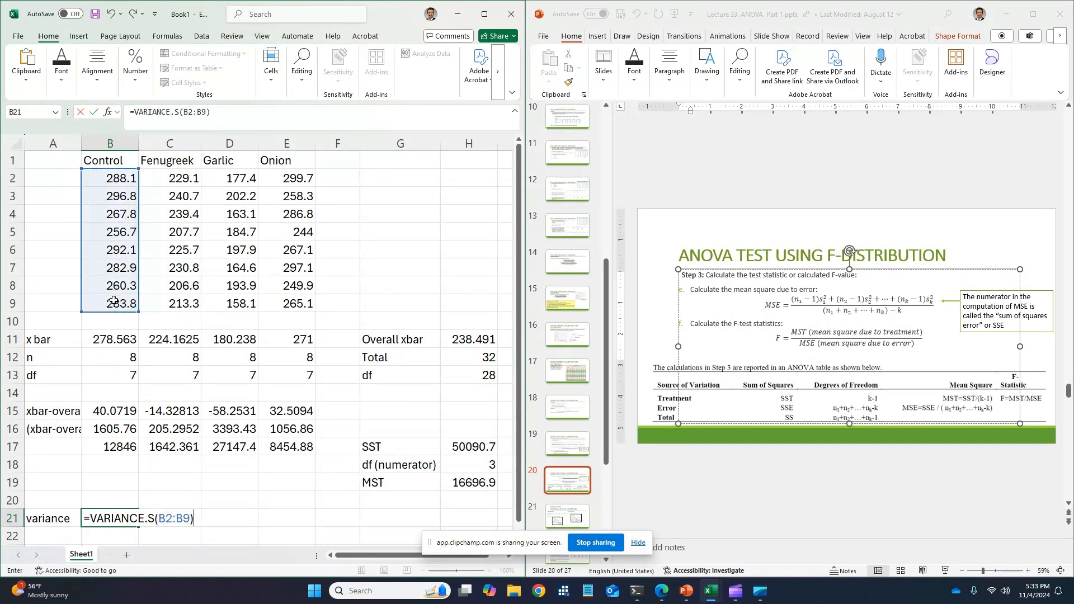
pyautogui.press('Return')
pyautogui.press('Up')
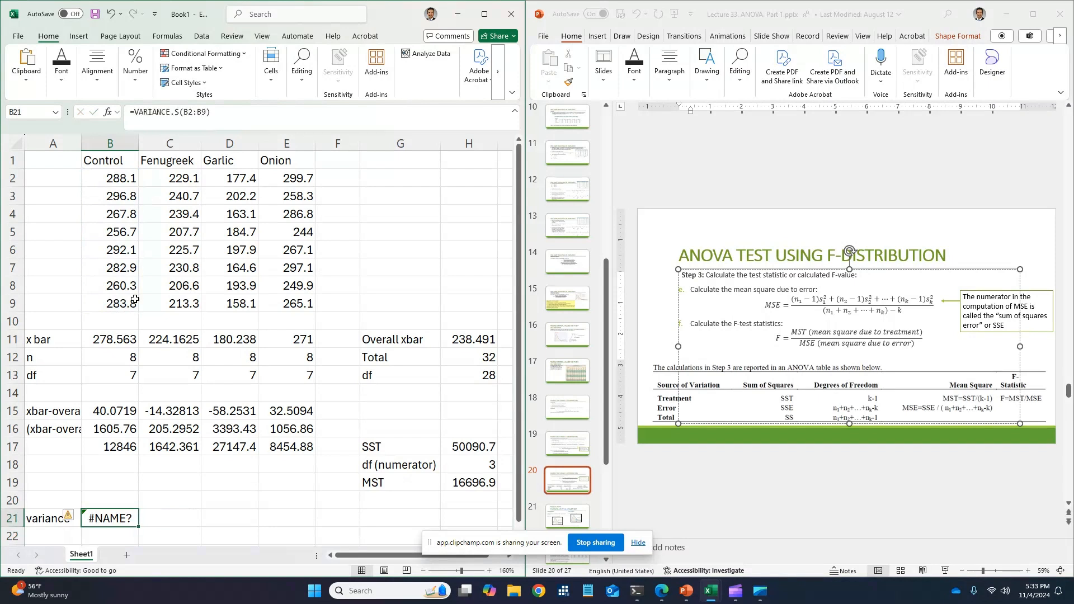
pyautogui.click(227, 113)
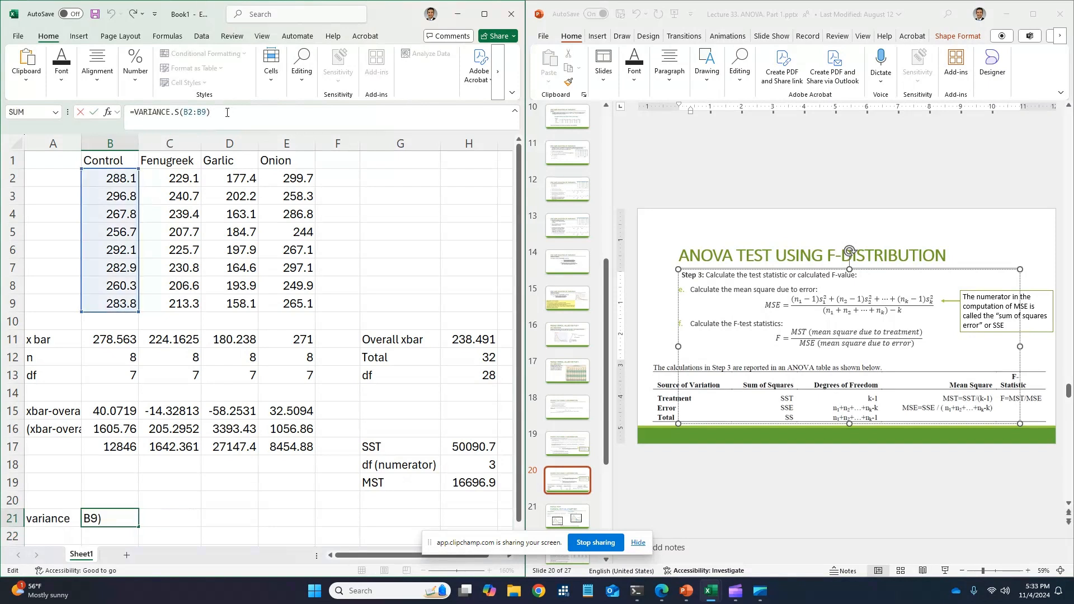
pyautogui.press('Escape')
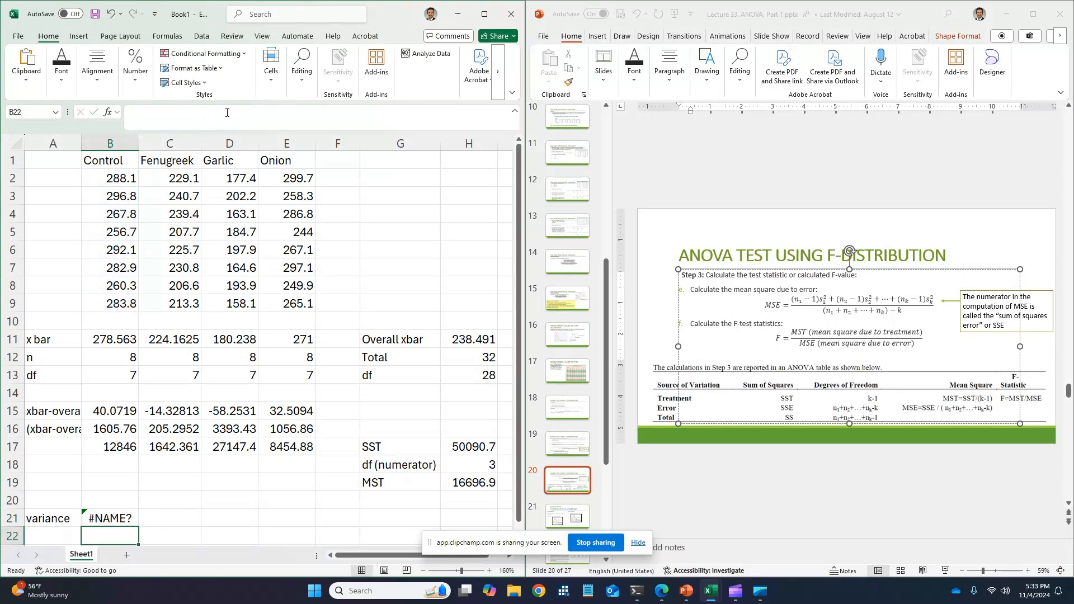
# - Calculate the Control group's sample variance in B21 with =VAR.S(B2:B9) and copy the formula across to E21
pyautogui.scroll(-1, 243, 237)
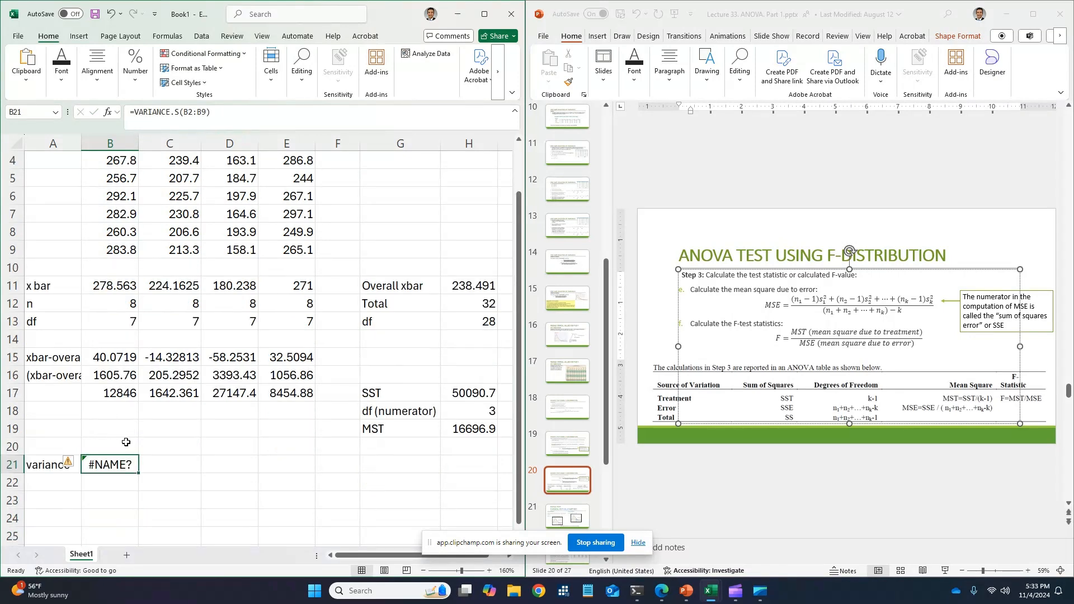
pyautogui.write('=V')
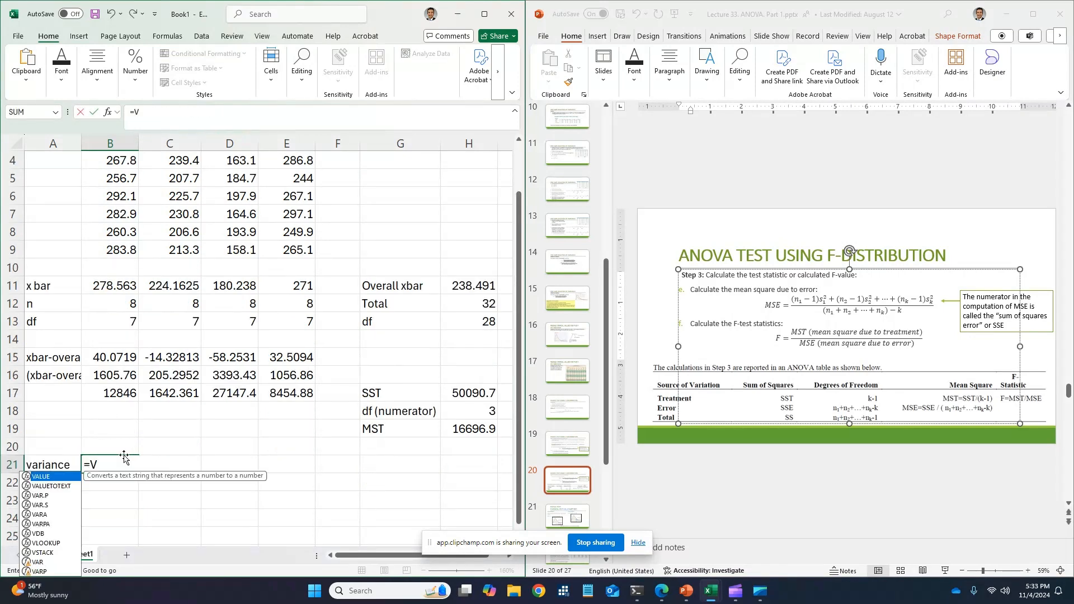
pyautogui.write('ARIANCE')
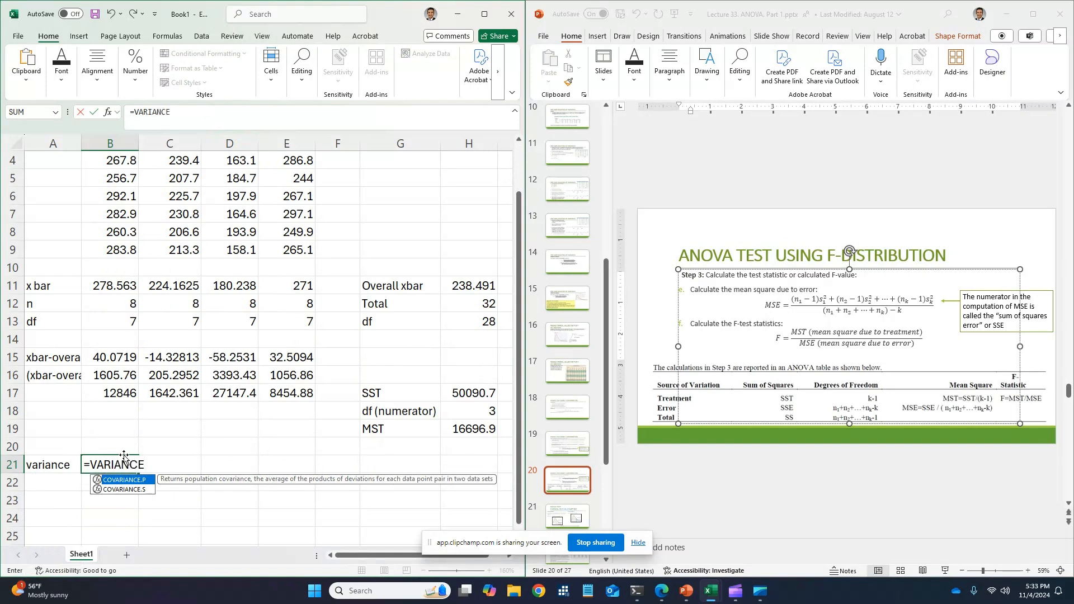
pyautogui.write('.')
pyautogui.press('BackSpace')
pyautogui.press('BackSpace')
pyautogui.press('BackSpace')
pyautogui.press('BackSpace')
pyautogui.press('BackSpace')
pyautogui.press('BackSpace')
pyautogui.write('.')
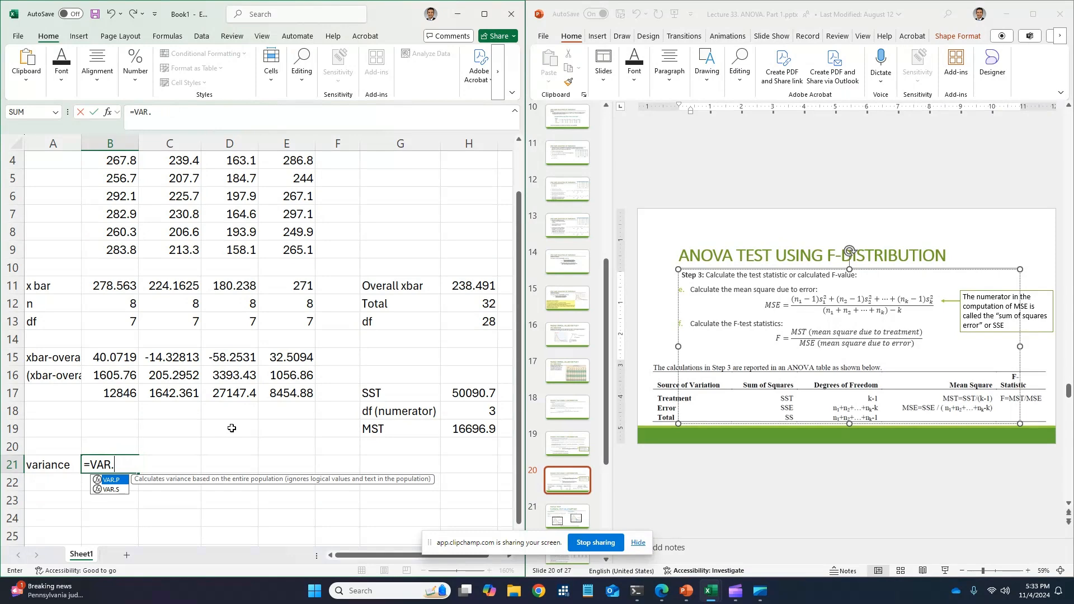
pyautogui.write('S(')
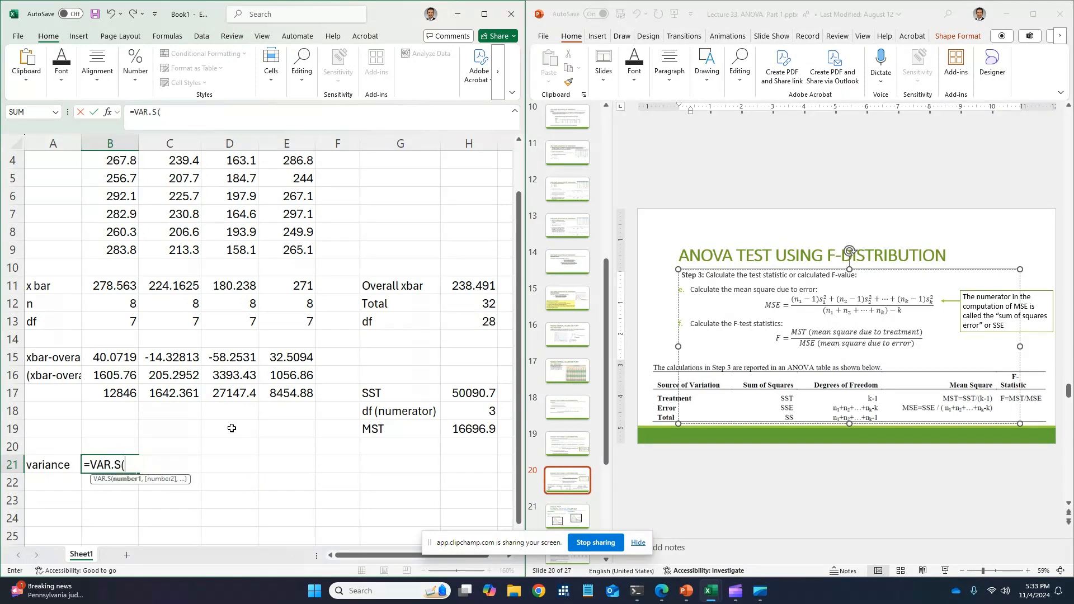
pyautogui.scroll(3, 214, 405)
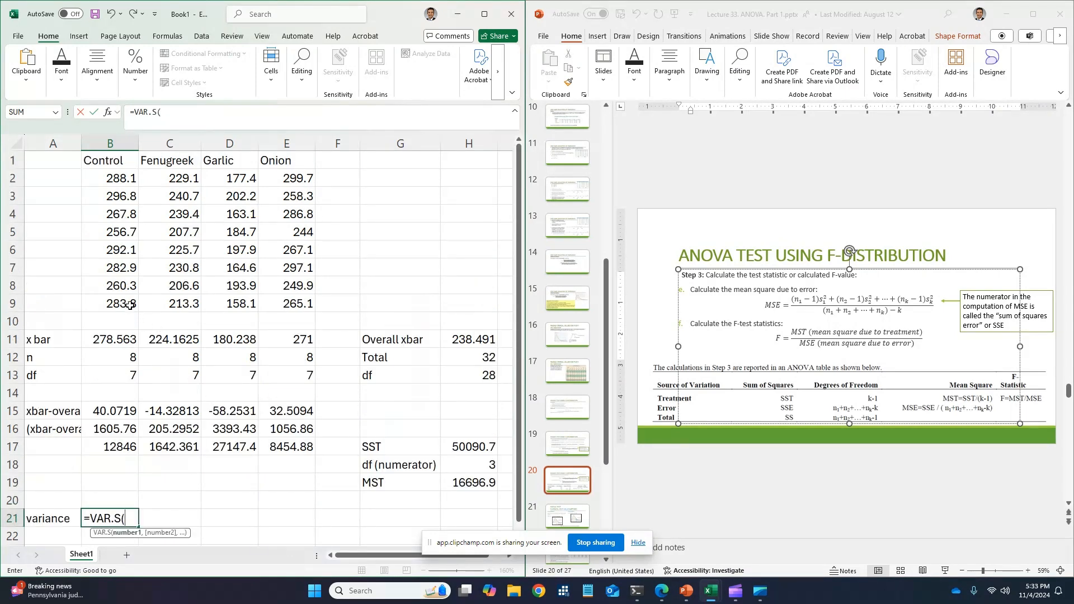
pyautogui.moveTo(129, 305); pyautogui.dragTo(121, 186)
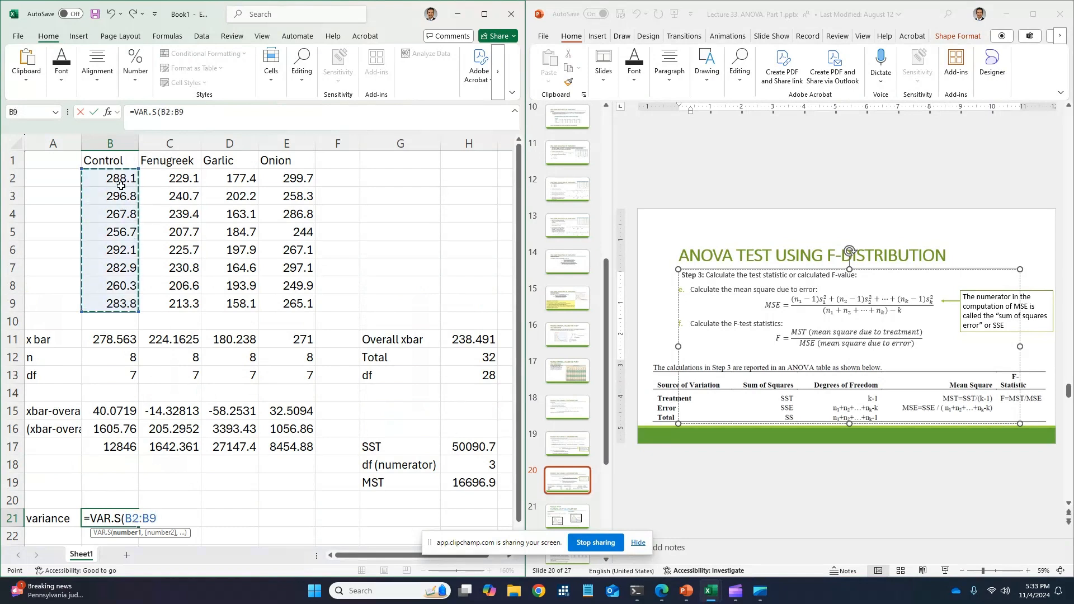
pyautogui.write(')')
pyautogui.press('Return')
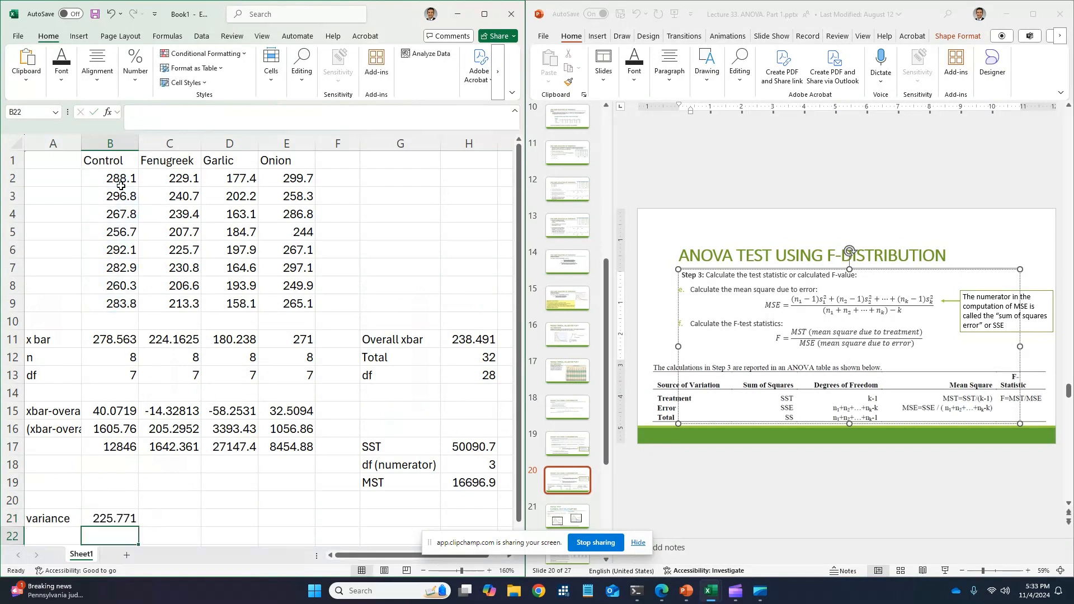
pyautogui.click(126, 516)
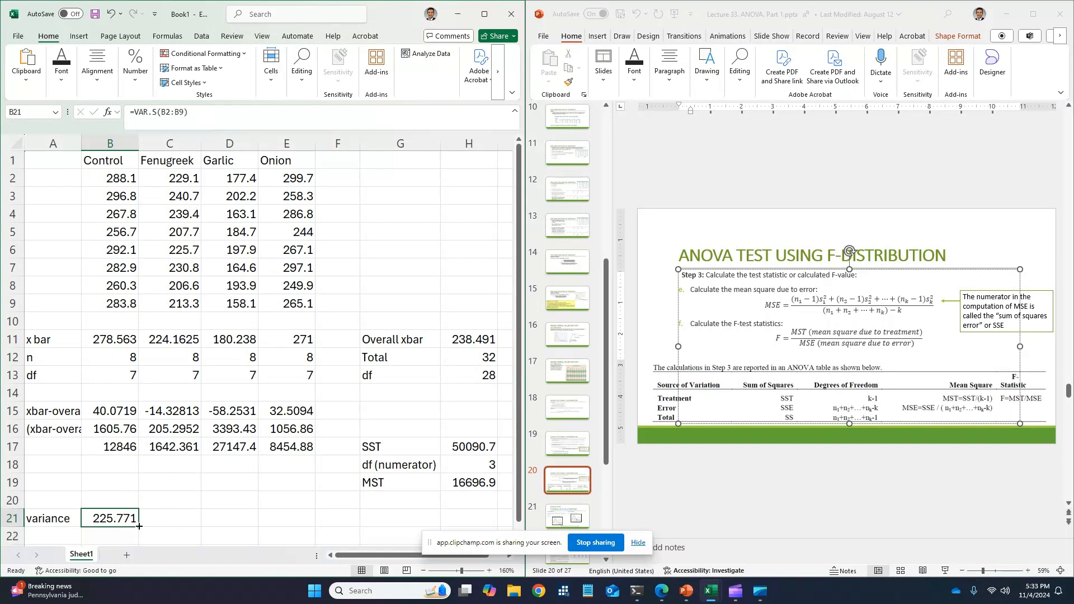
pyautogui.moveTo(140, 528); pyautogui.dragTo(317, 531)
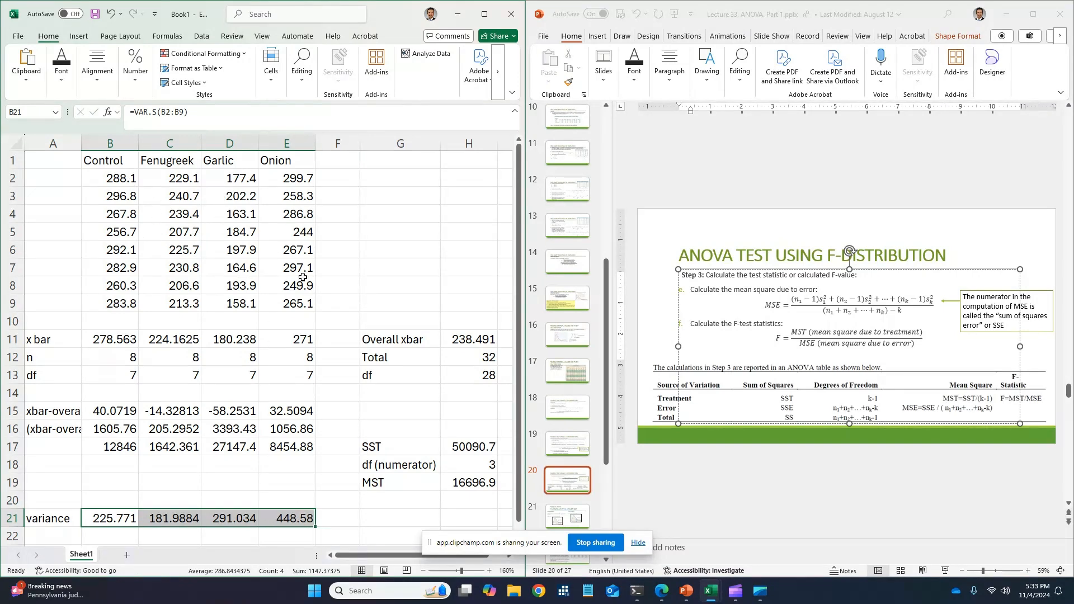
# - Multiply the Control group's degrees of freedom by its variance in B22 with =B13*B21 and copy the formula across to E22
pyautogui.scroll(-1, 303, 278)
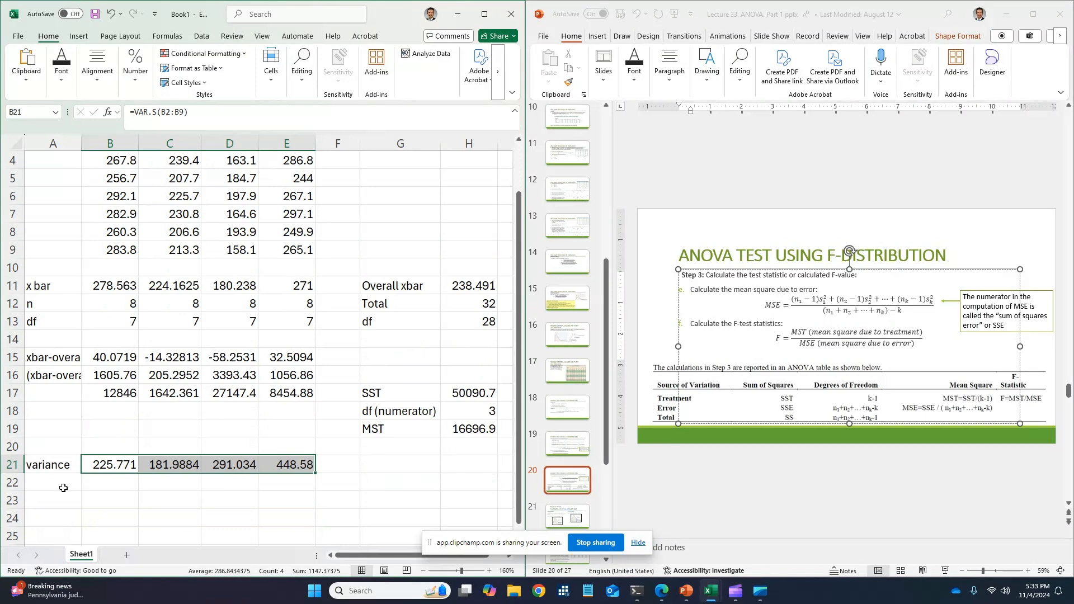
pyautogui.click(107, 483)
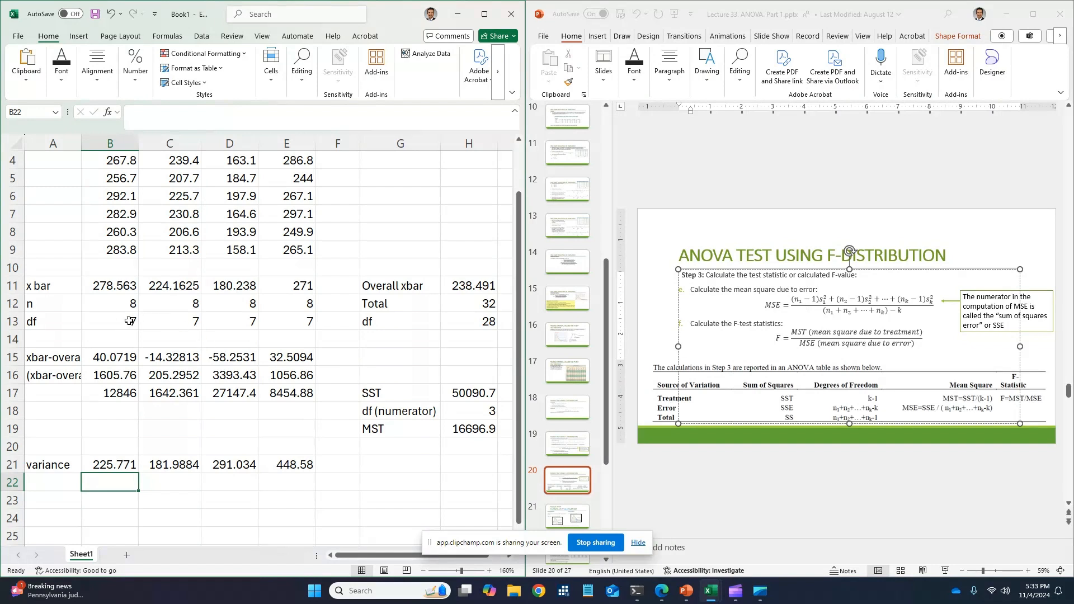
pyautogui.click(118, 471)
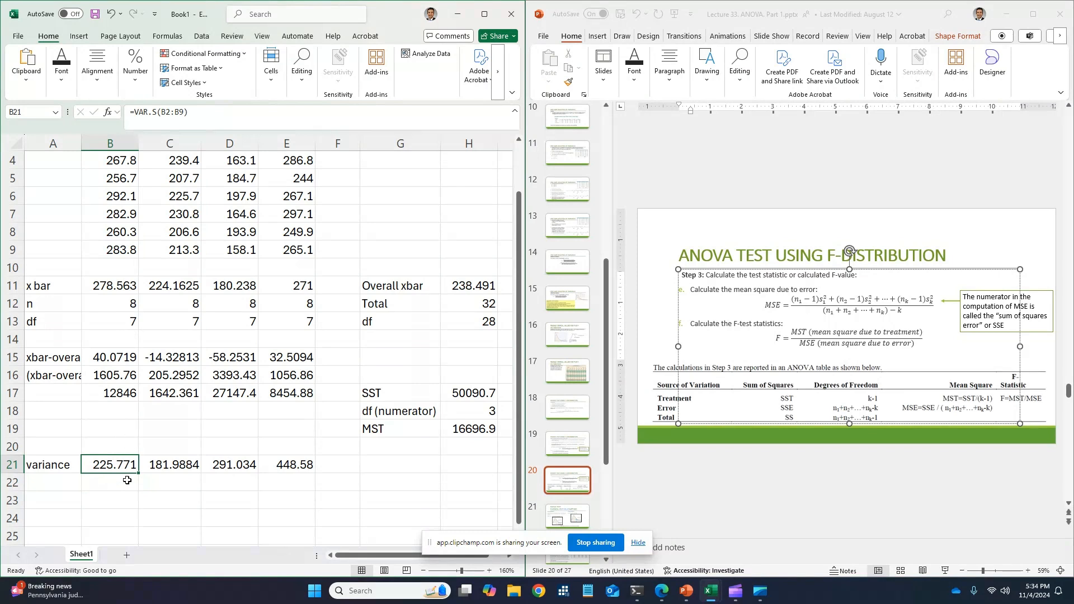
pyautogui.click(127, 480)
pyautogui.write('=')
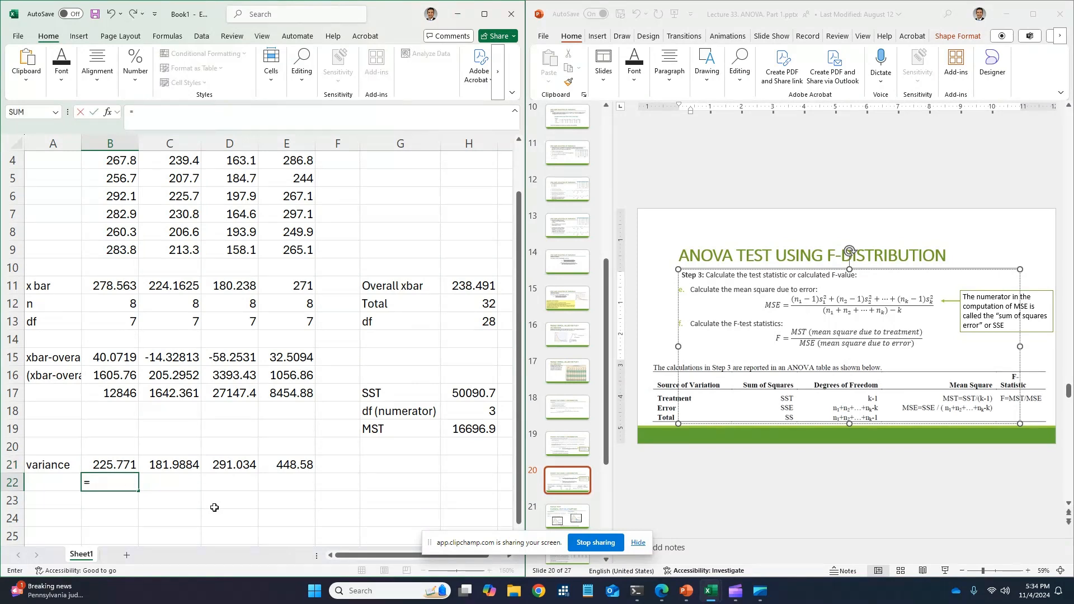
pyautogui.press('Up')
pyautogui.press('Up')
pyautogui.press('Up')
pyautogui.press('Up')
pyautogui.press('Up')
pyautogui.press('Up')
pyautogui.press('Up')
pyautogui.press('Up')
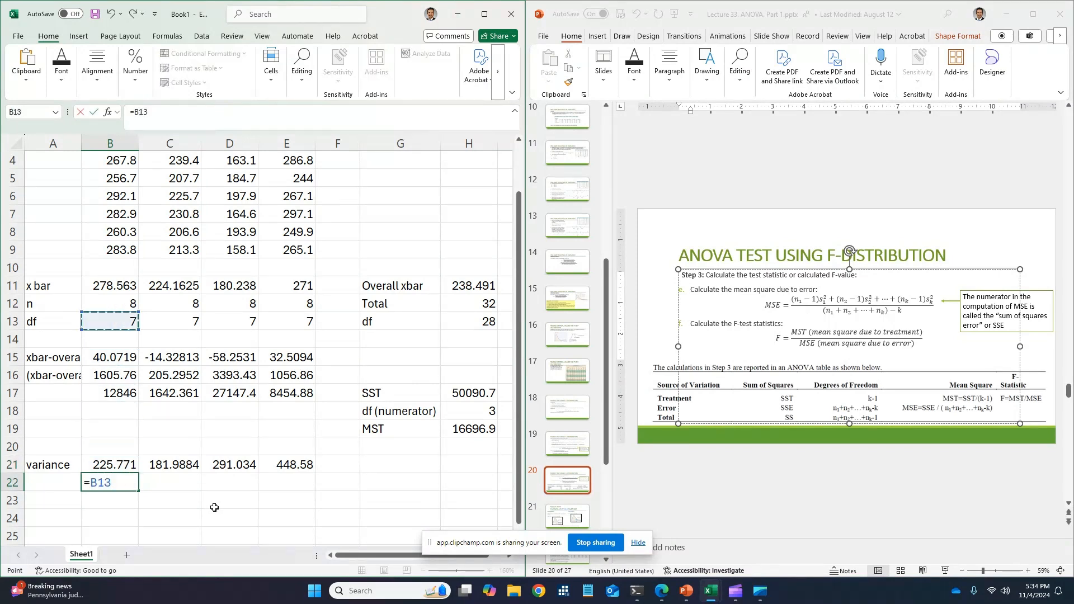
pyautogui.write('*')
pyautogui.press('Up')
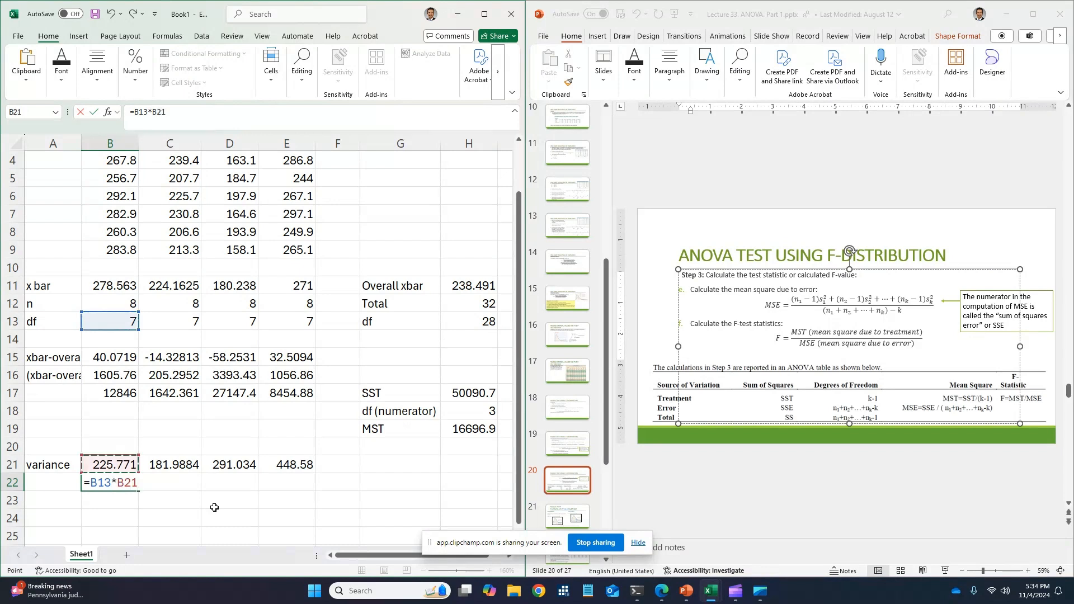
pyautogui.press('Return')
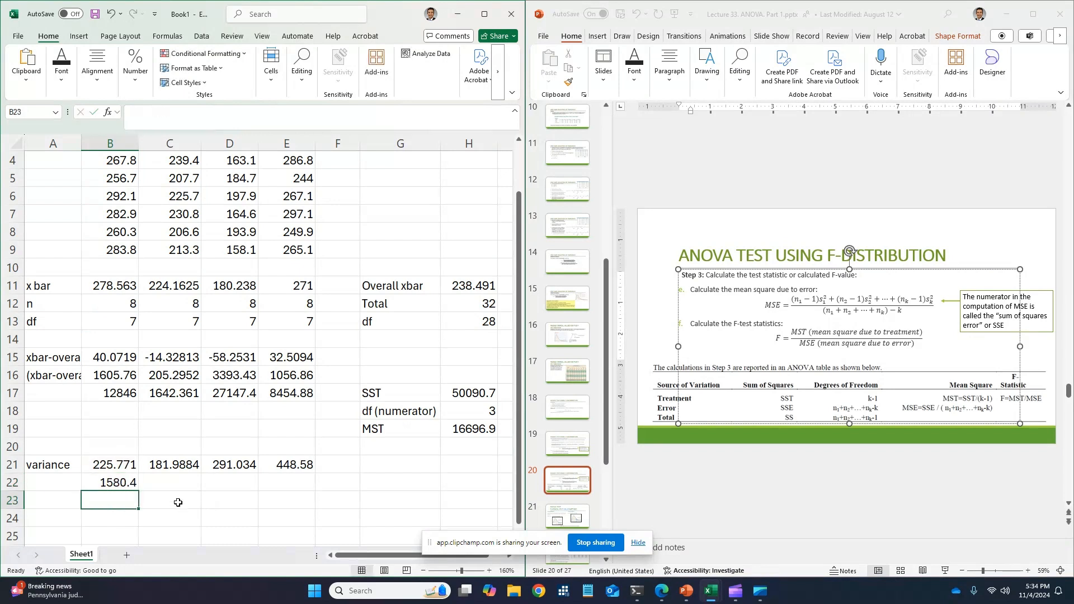
pyautogui.click(124, 486)
pyautogui.moveTo(139, 491); pyautogui.dragTo(308, 495)
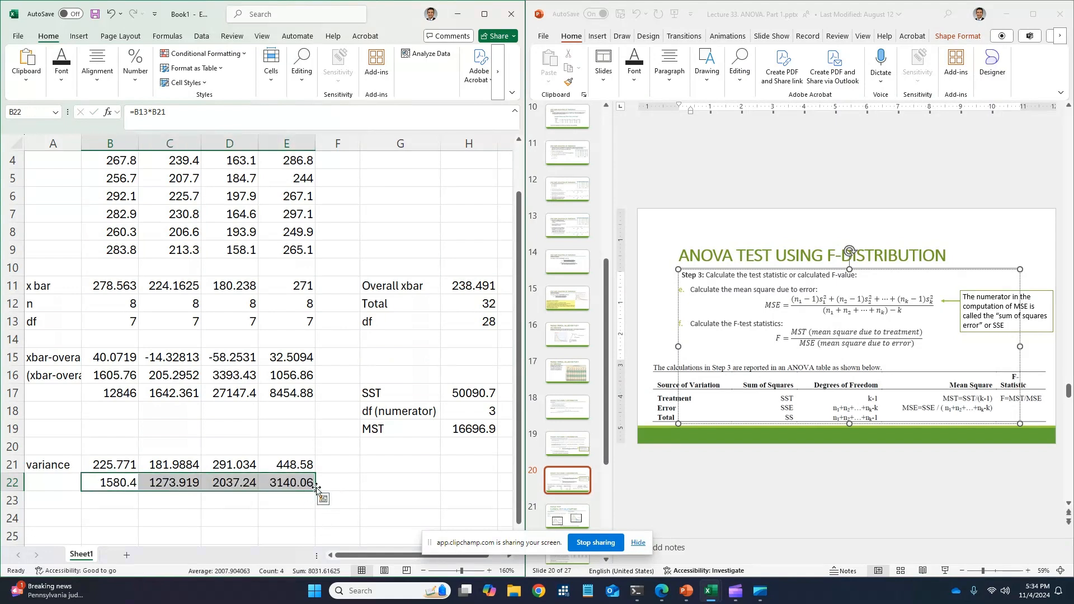
# - Label cell G22 "SSE" beside the row of degrees-of-freedom times variance products
pyautogui.click(386, 484)
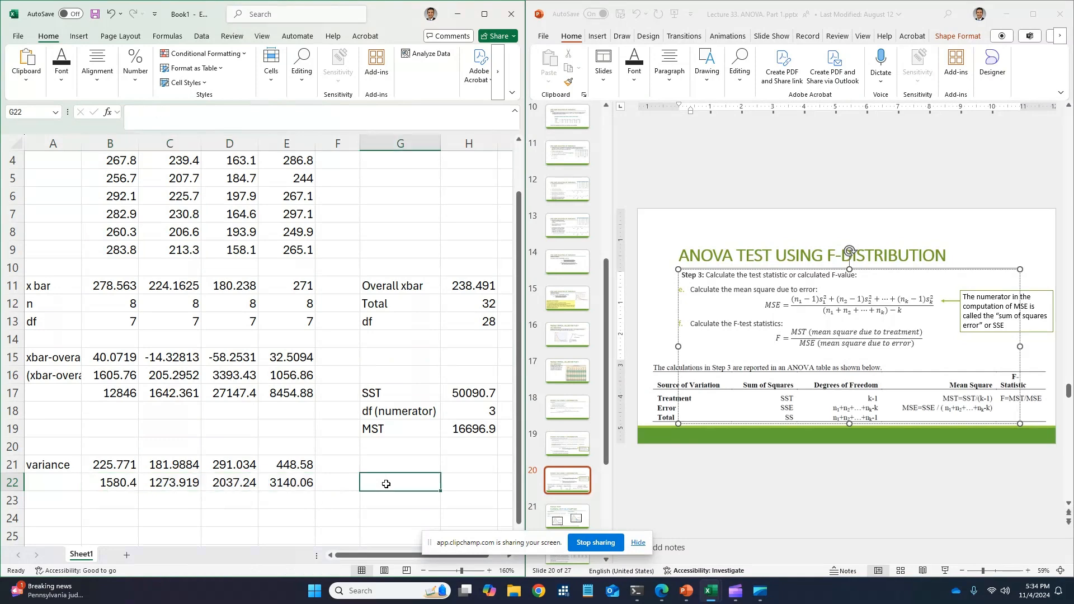
pyautogui.scroll(-1, 380, 500)
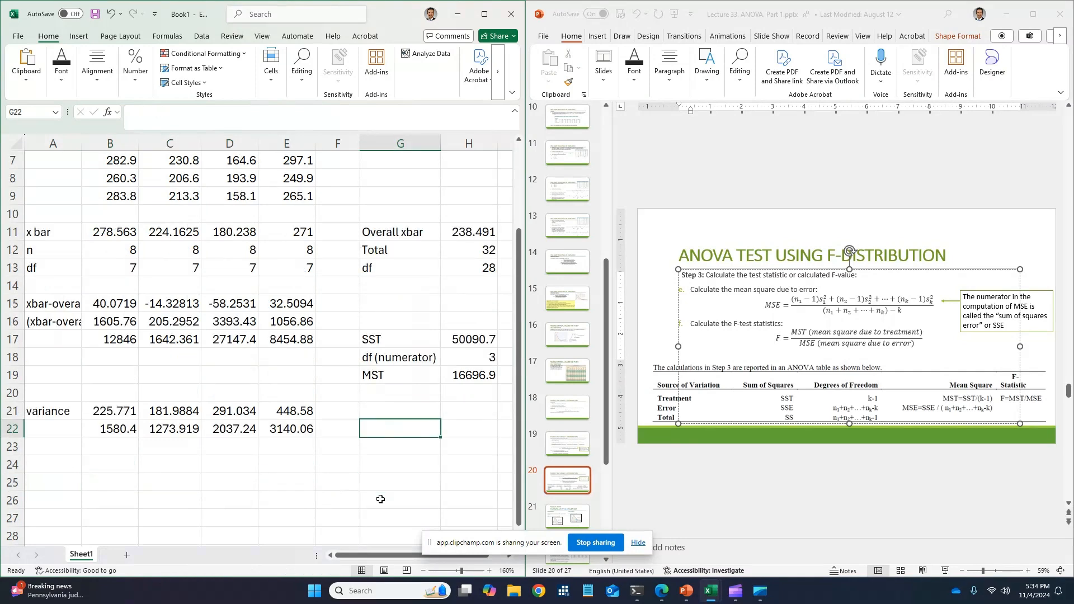
pyautogui.write('=')
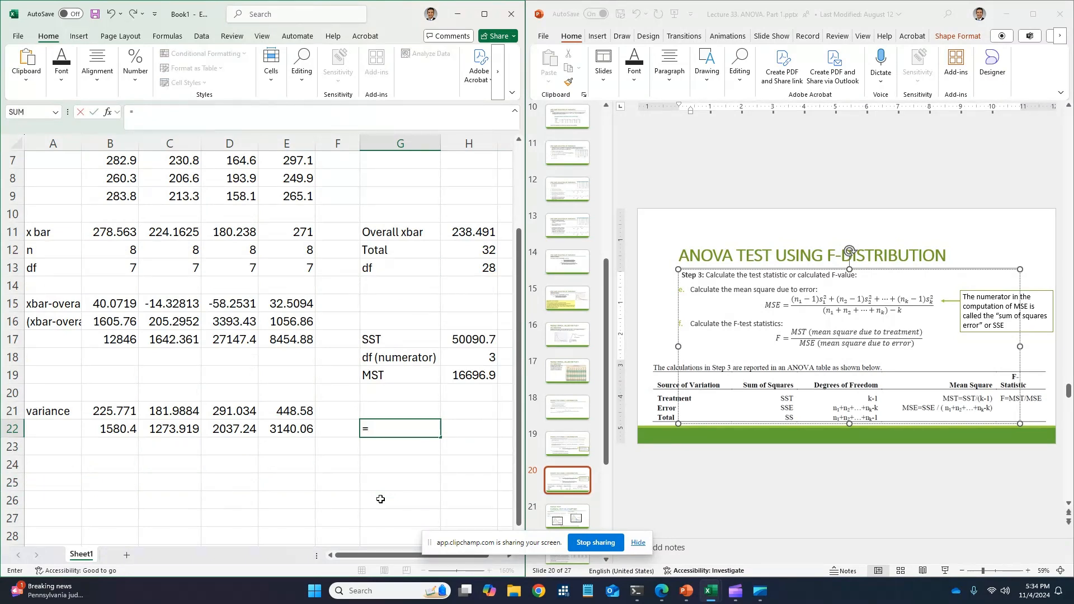
pyautogui.press('BackSpace')
pyautogui.write('SSE')
pyautogui.press('Tab')
# - Total the degrees-of-freedom times variance products in H22 with =SUM(B22:E22) to get SSE
pyautogui.write('=')
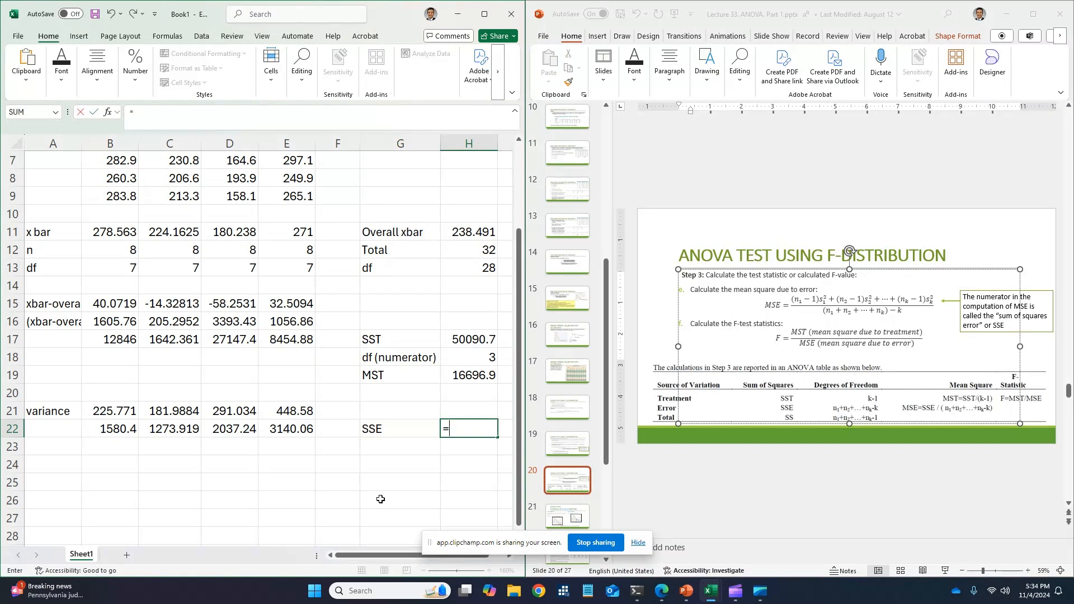
pyautogui.write('SUM(')
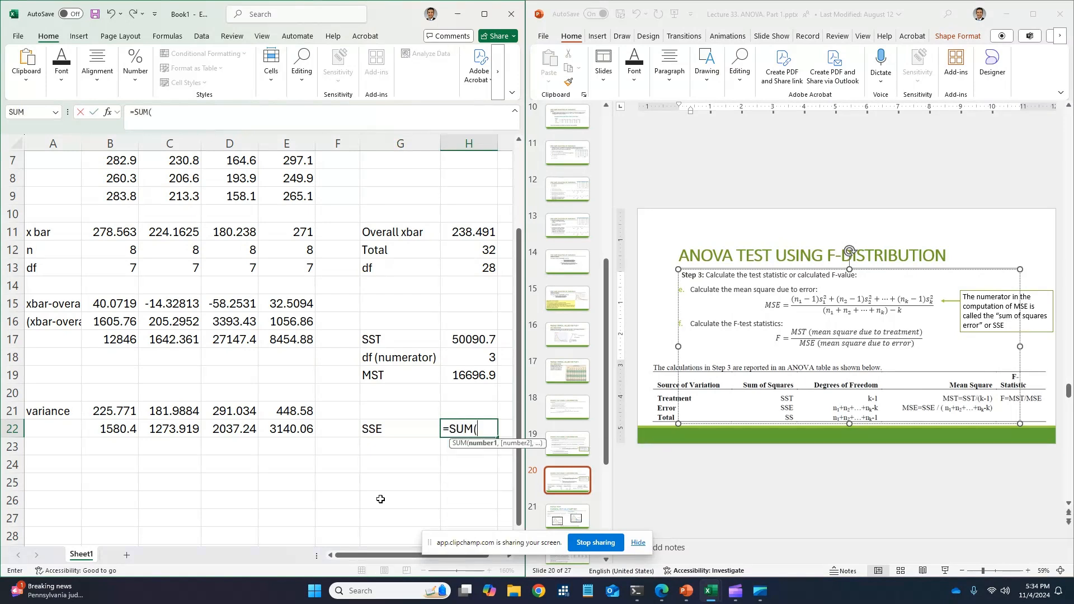
pyautogui.press('Left')
pyautogui.press('Left')
pyautogui.press('Left')
pyautogui.hotkey('shift', 'Left')
pyautogui.hotkey('shift', 'Left')
pyautogui.hotkey('shift', 'Left')
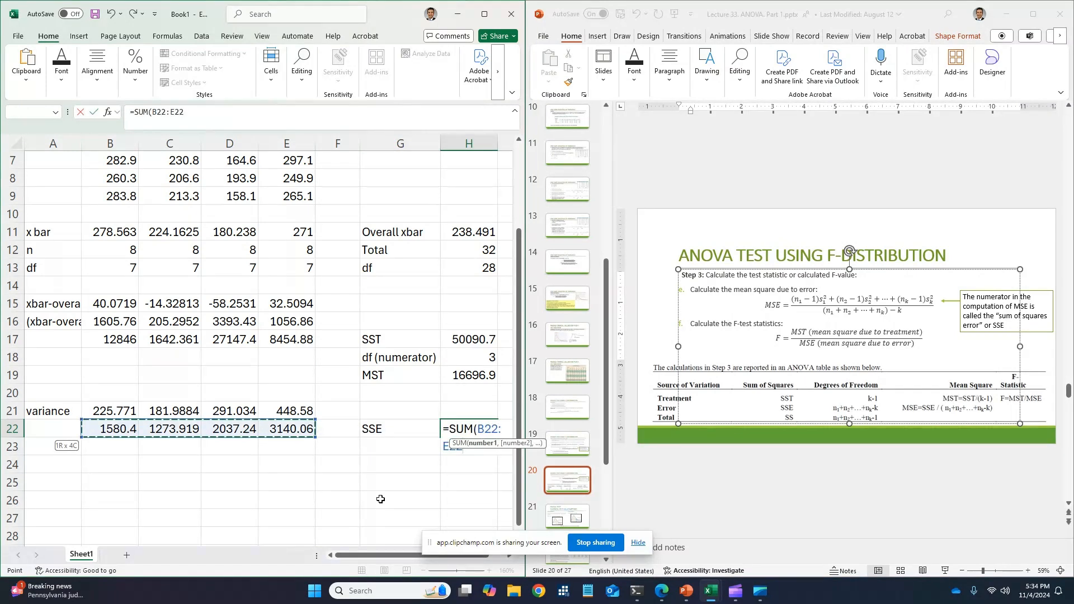
pyautogui.press('Return')
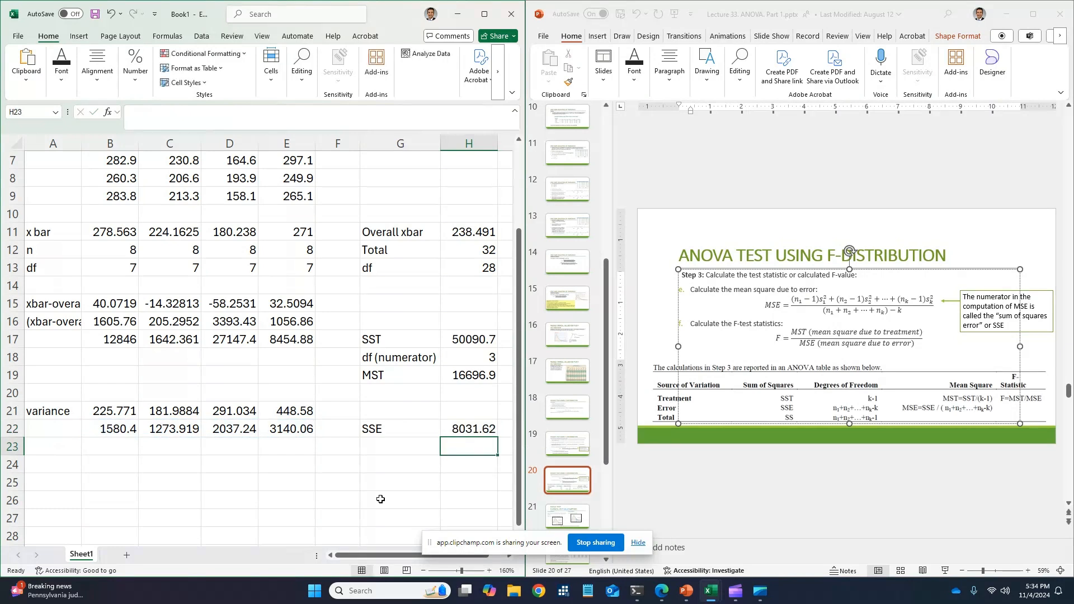
# - Label cell G23 "df (denominator)" below the SSE label
pyautogui.press('Left')
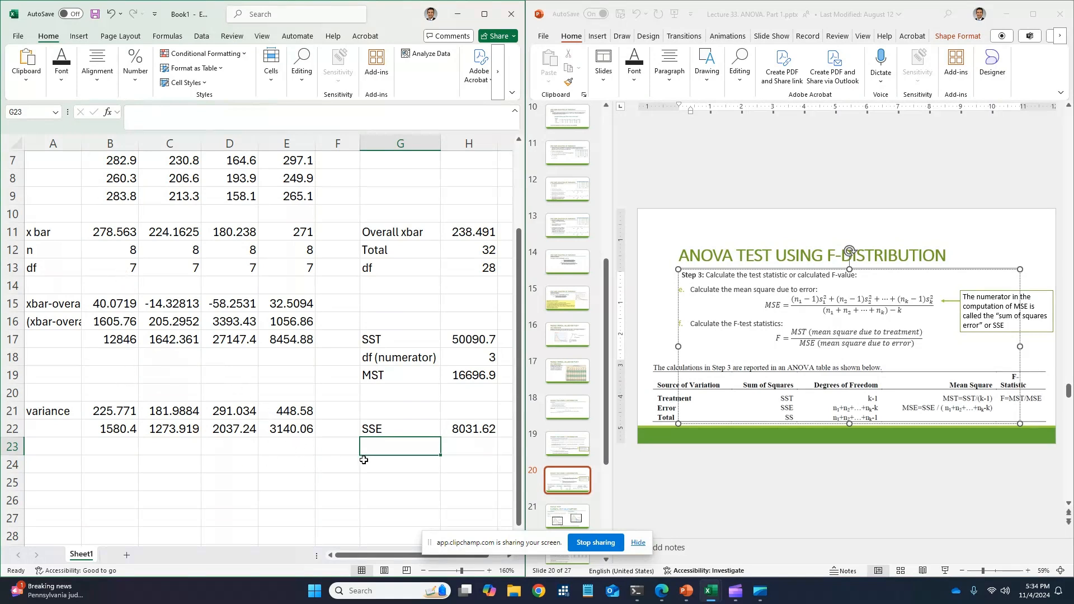
pyautogui.write('df')
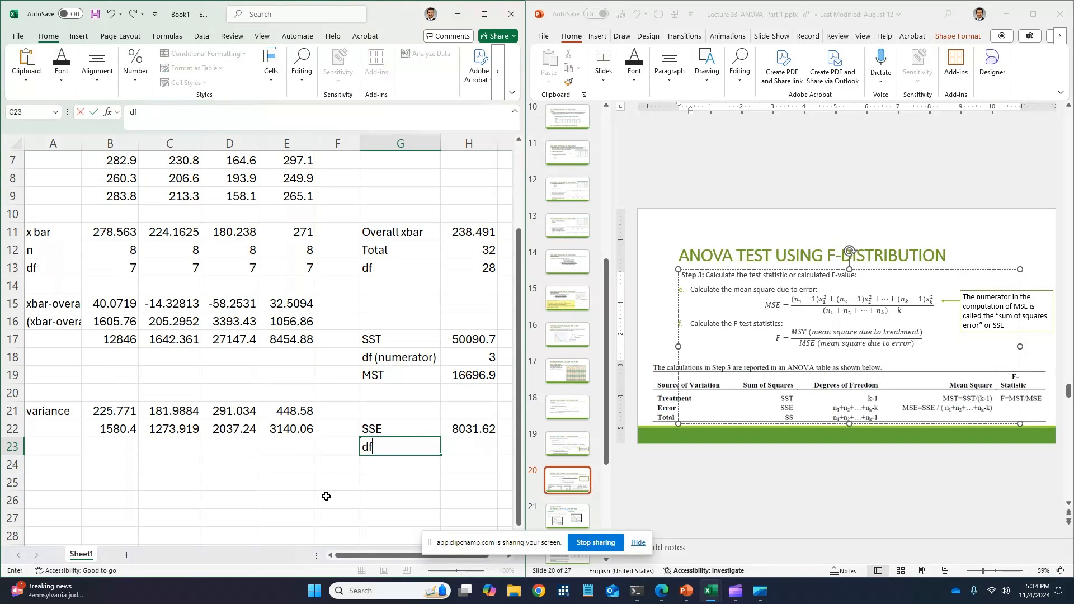
pyautogui.write(' (denominator)')
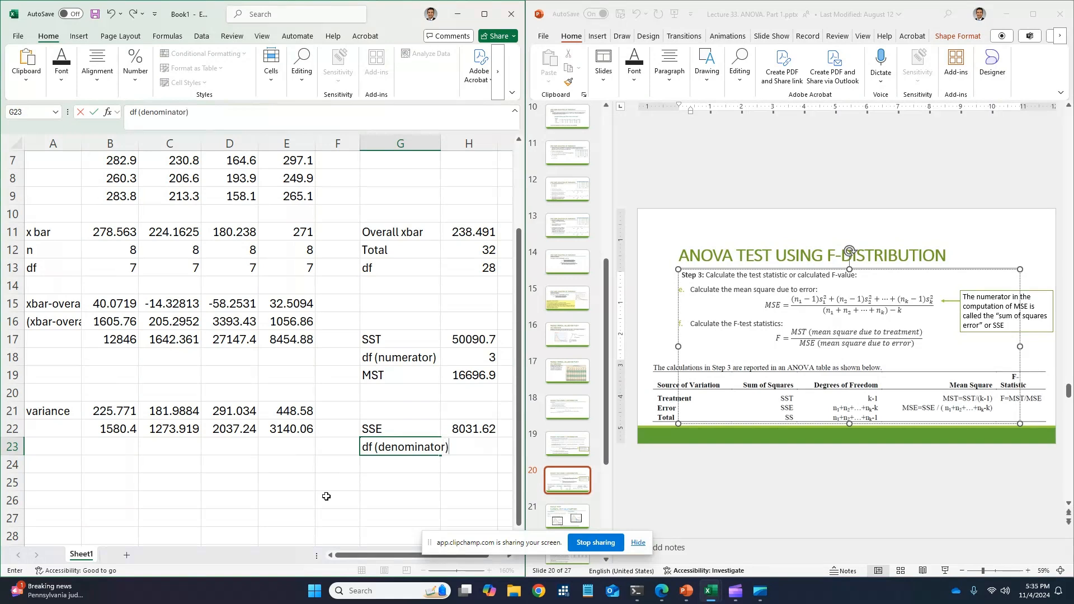
pyautogui.press('Return')
# - Reference the overall degrees of freedom in H23 with =H13 as the denominator df
pyautogui.press('Right')
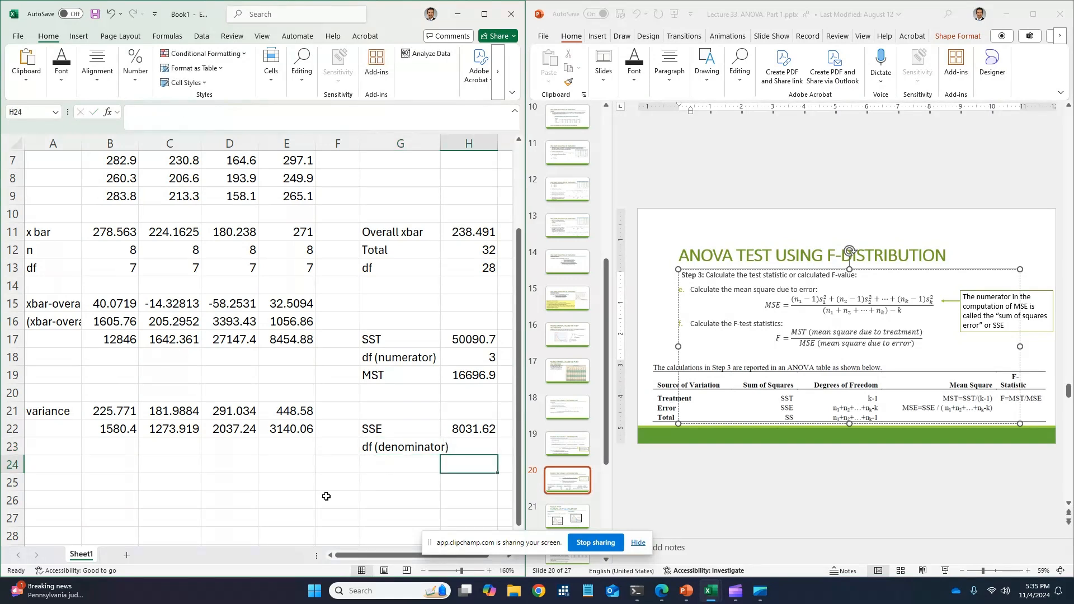
pyautogui.press('Up')
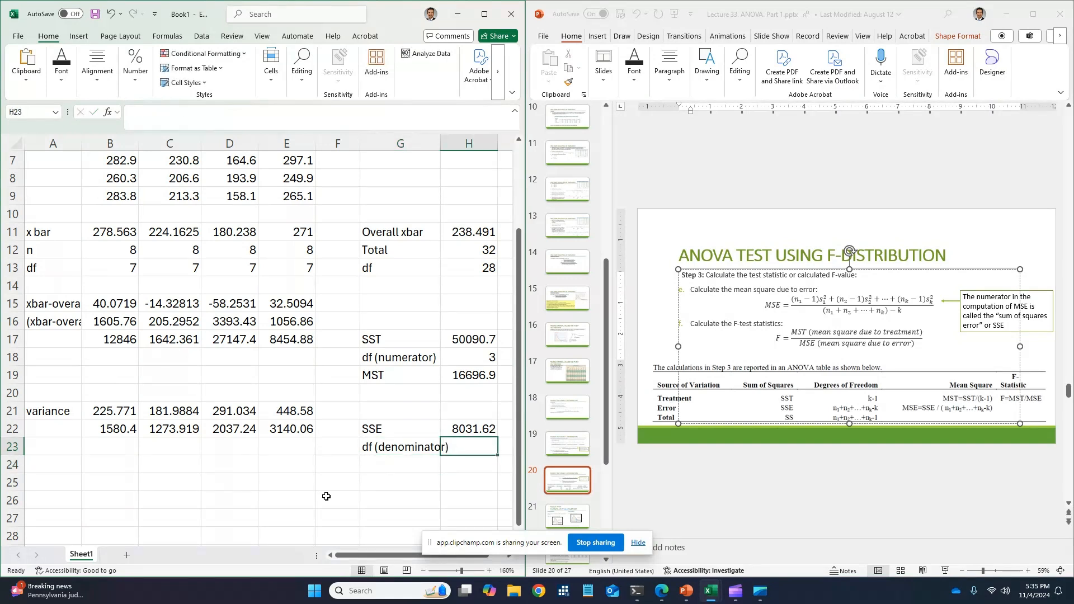
pyautogui.write('=')
pyautogui.press('Up')
pyautogui.press('Up')
pyautogui.press('Up')
pyautogui.press('Up')
pyautogui.press('Up')
pyautogui.press('Up')
pyautogui.press('Up')
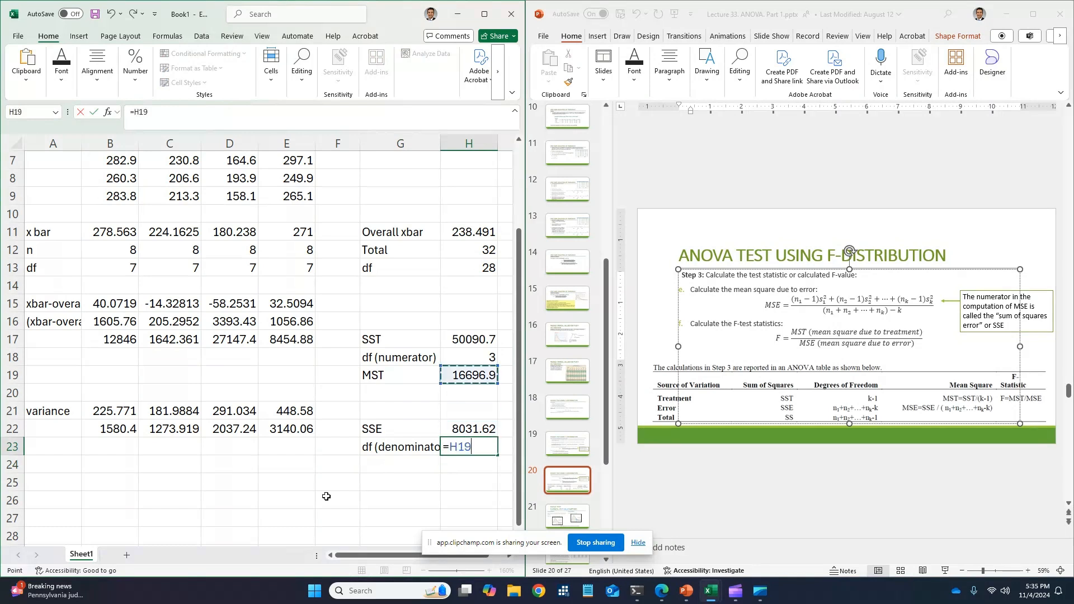
pyautogui.press('Up')
pyautogui.press('Up')
pyautogui.press('Up')
pyautogui.press('Return')
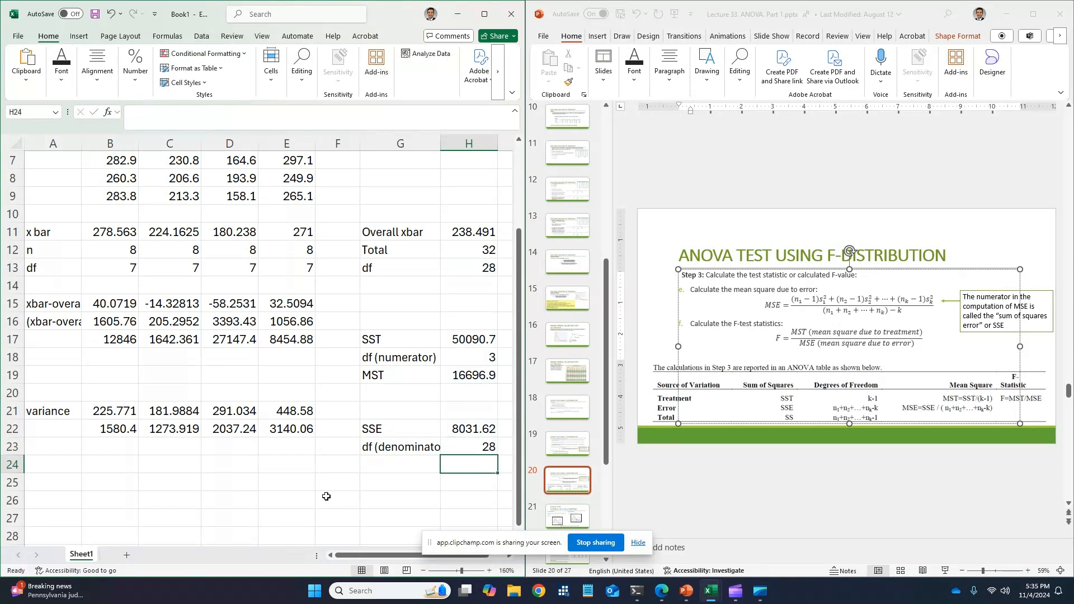
# - Label cell G24 "MSE" below the denominator degrees of freedom
pyautogui.press('Left')
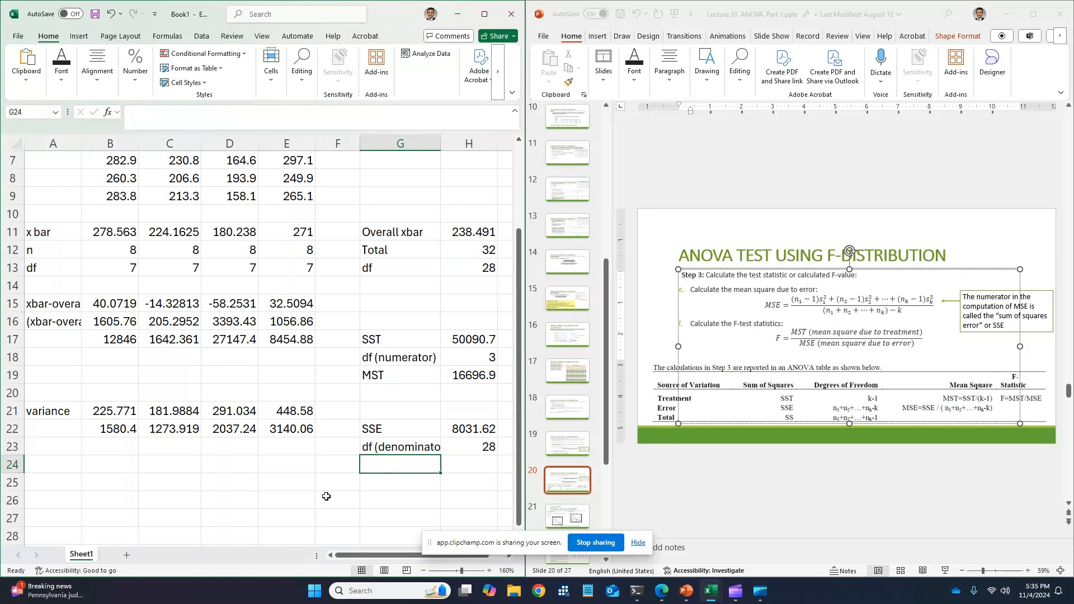
pyautogui.write('MS')
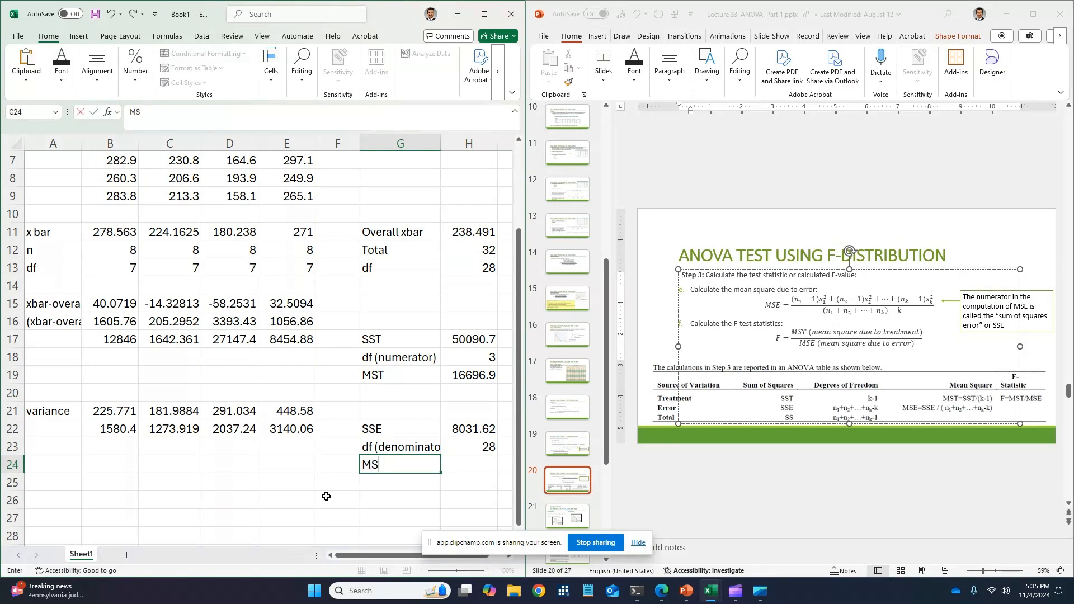
pyautogui.write('E')
pyautogui.press('Tab')
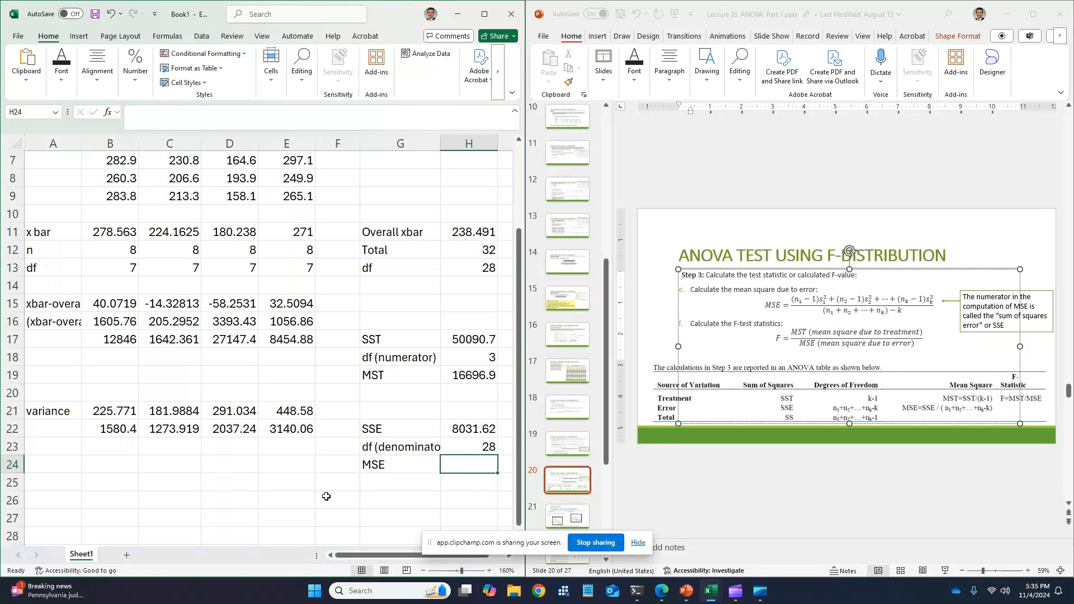
# - Calculate the mean square due to error in H24 by dividing SSE by its degrees of freedom with =H22/H23
pyautogui.write('=')
pyautogui.press('Up')
pyautogui.press('Up')
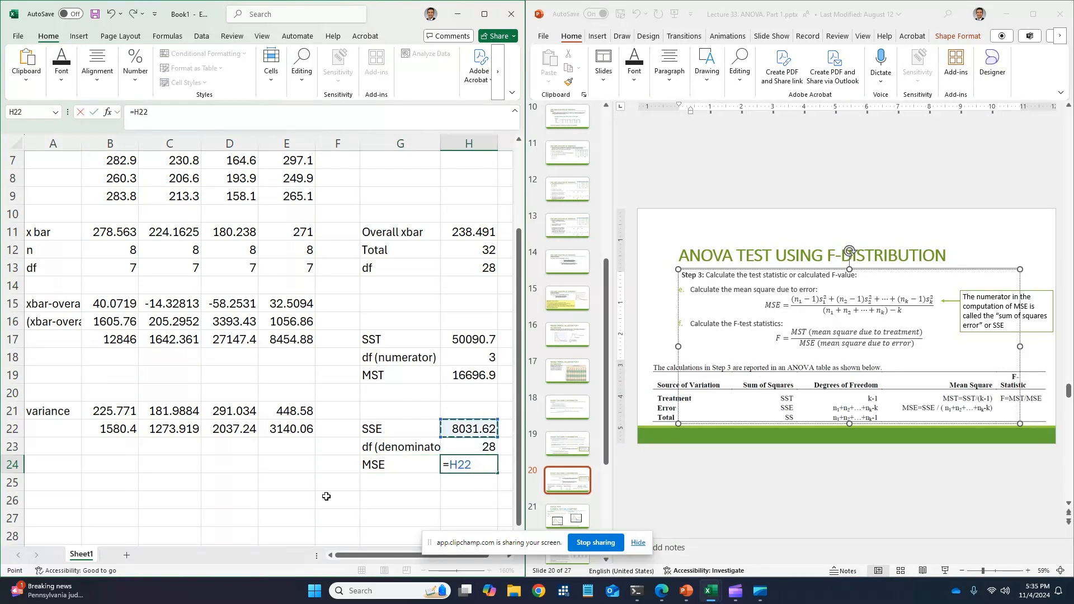
pyautogui.write('/')
pyautogui.press('Up')
pyautogui.press('Return')
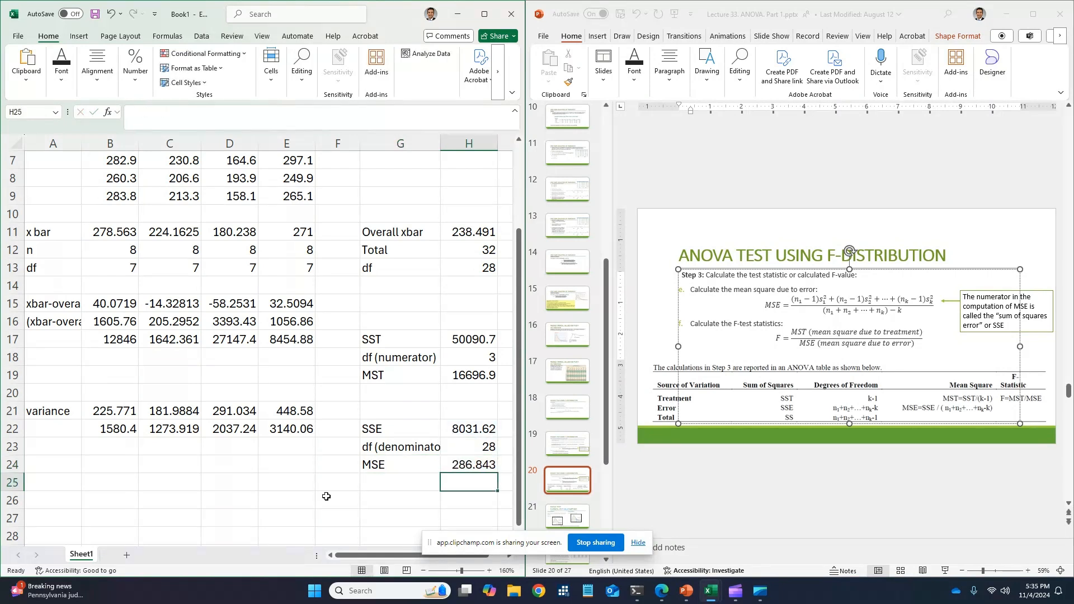
pyautogui.press('Up')
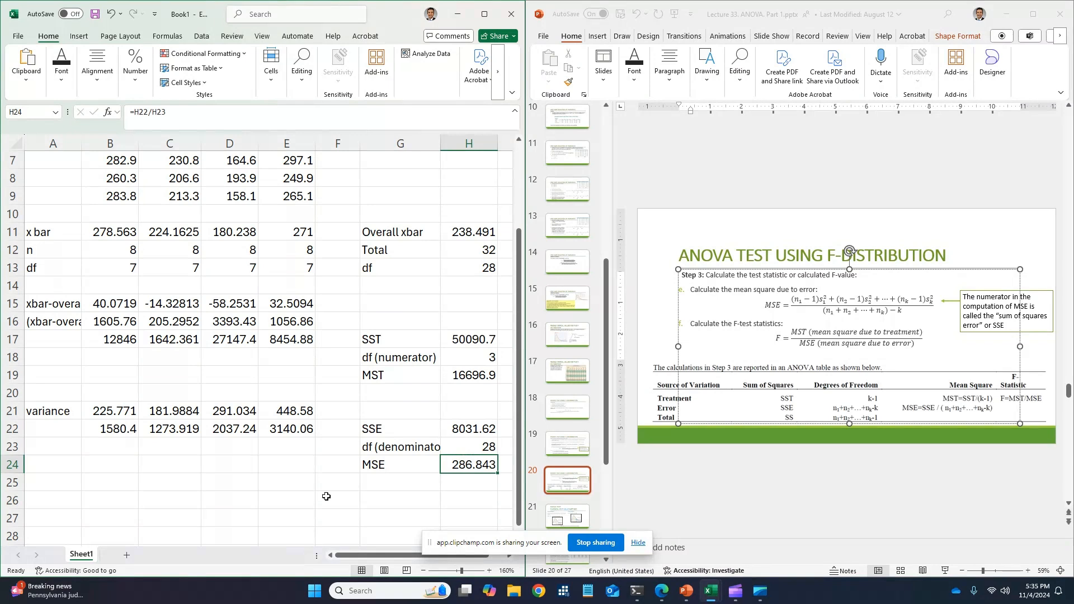
# - Label cell A25 "F_calculated" for the test statistic
pyautogui.press('Down')
pyautogui.press('Left')
pyautogui.press('Left')
pyautogui.press('Left')
pyautogui.press('Left')
pyautogui.press('Left')
pyautogui.press('Left')
pyautogui.press('Left')
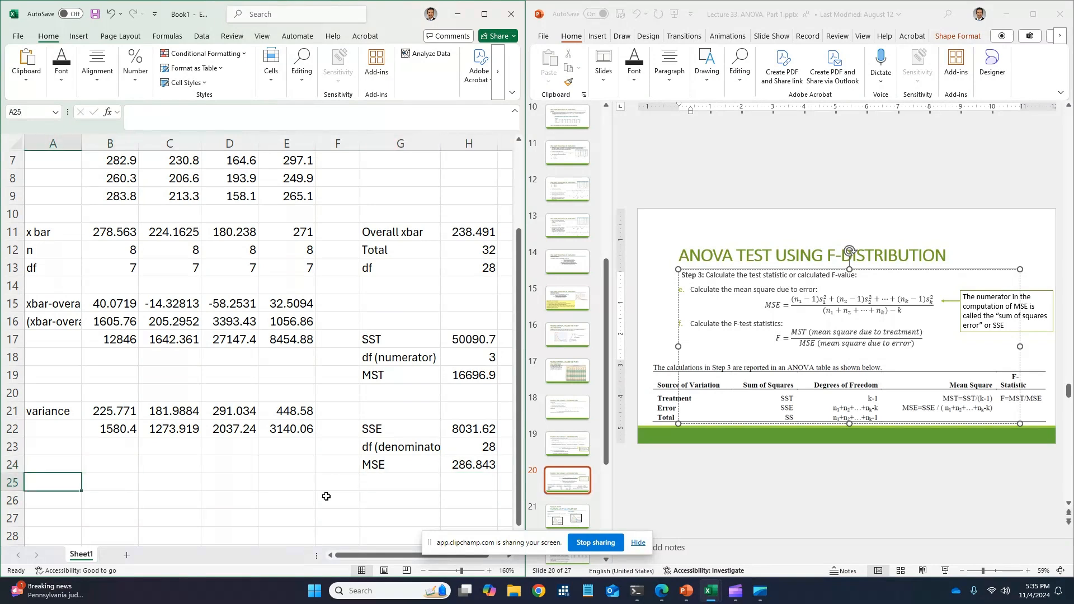
pyautogui.write('F')
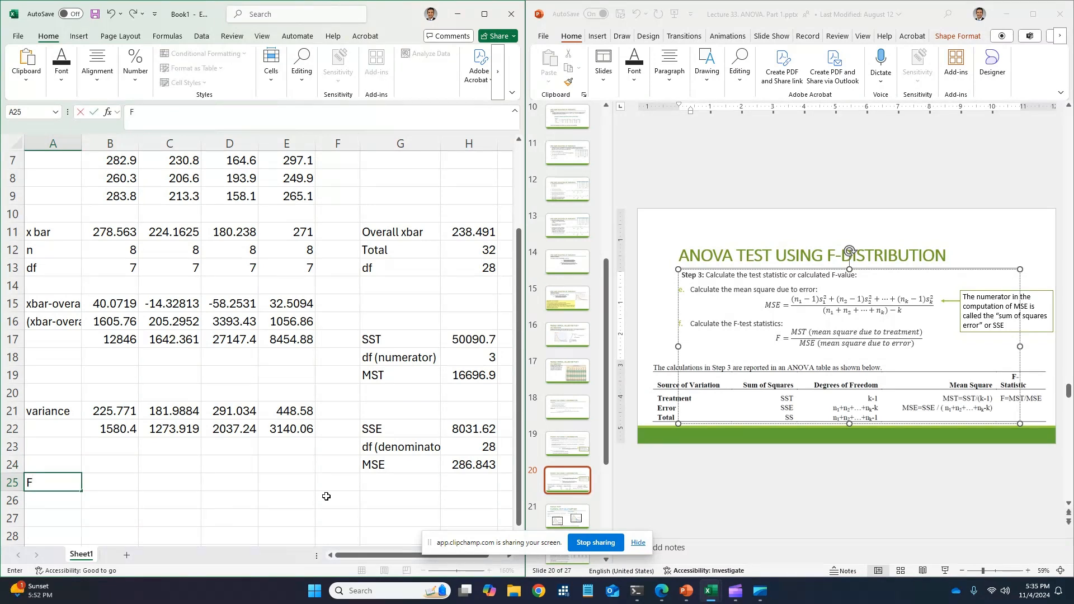
pyautogui.write('_calculated')
pyautogui.press('Return')
# - Check the slide's F-statistic formula and calculate F in B25 as MST divided by MSE with =H19/H24
pyautogui.press('Right')
pyautogui.press('Up')
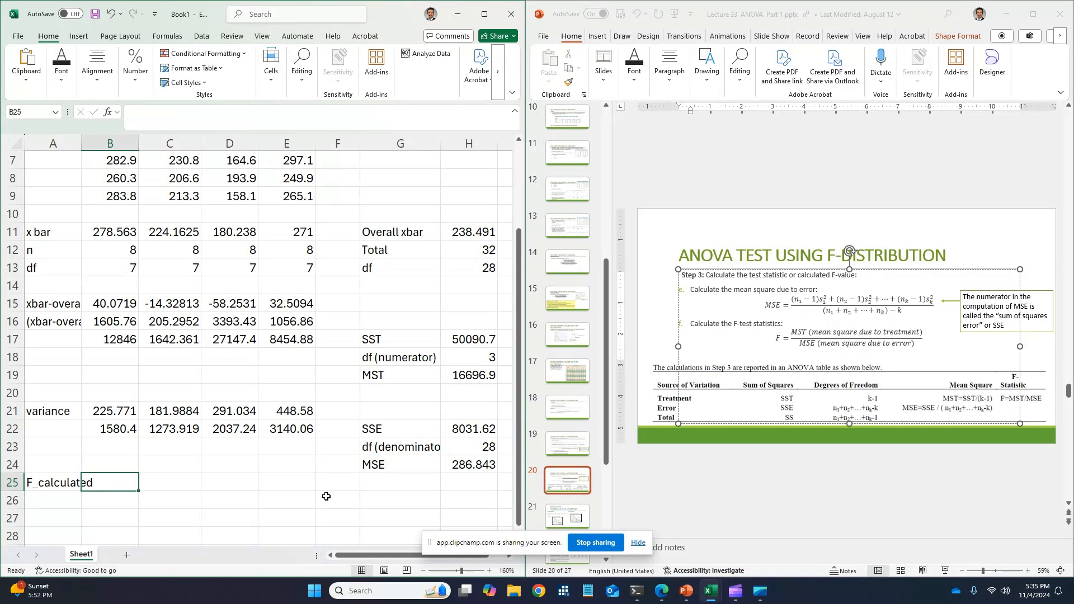
pyautogui.click(904, 291)
pyautogui.click(908, 345)
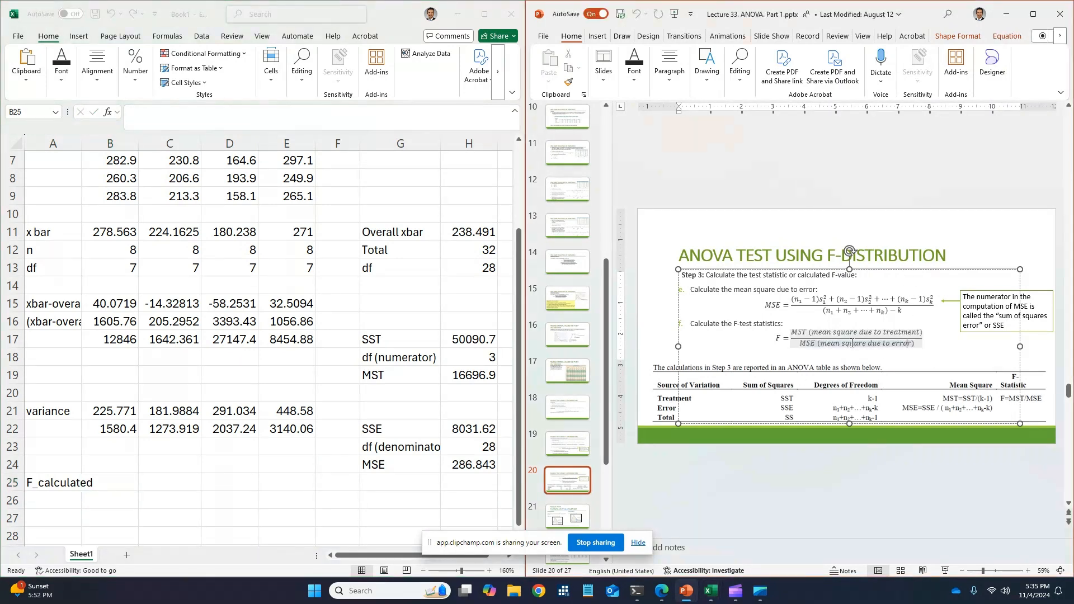
pyautogui.click(672, 329)
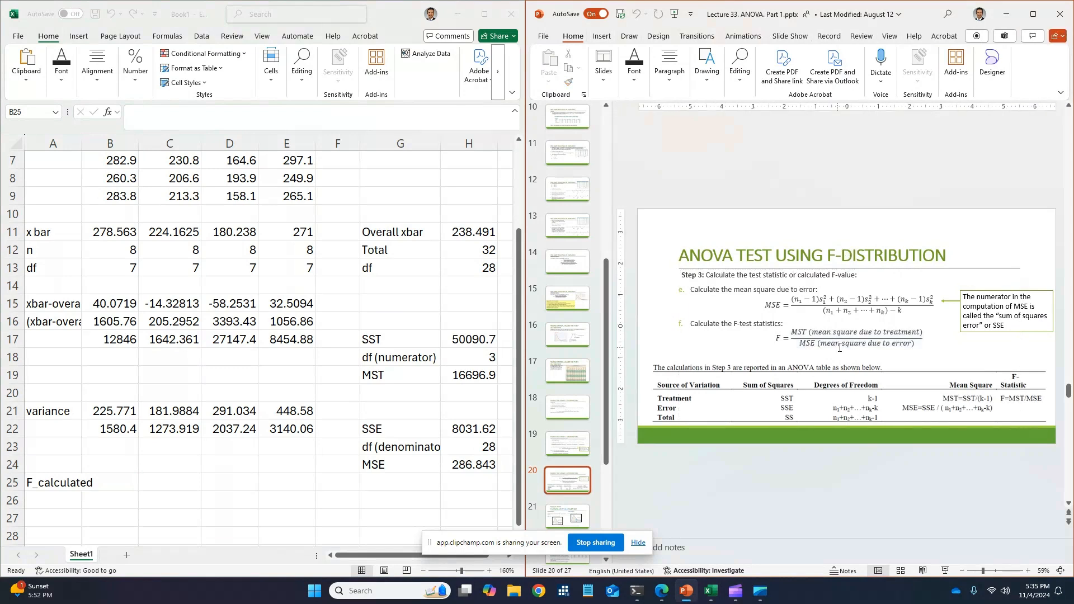
pyautogui.click(111, 483)
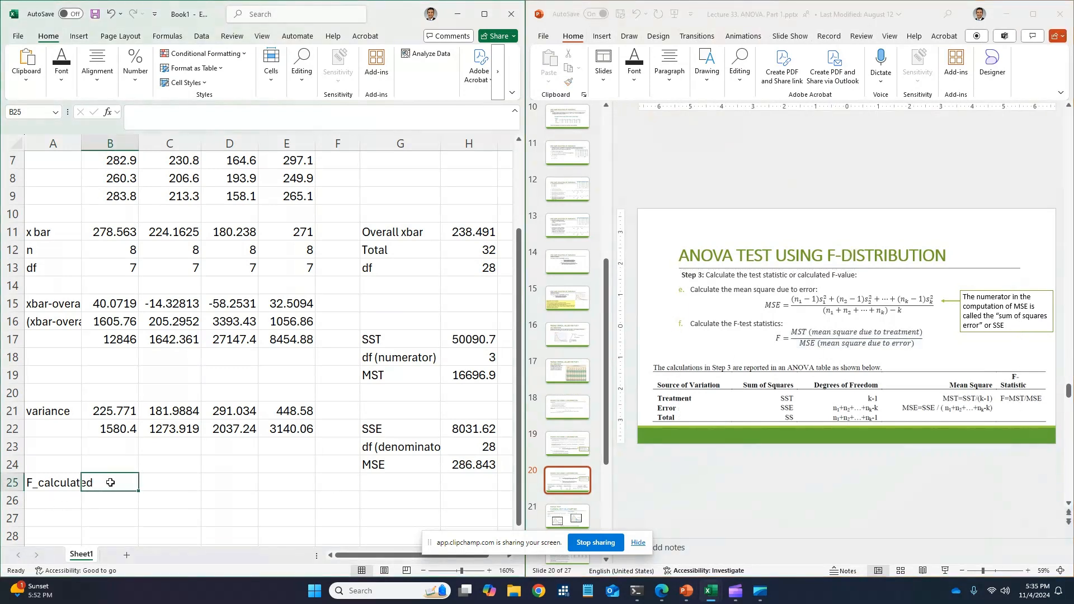
pyautogui.write('=')
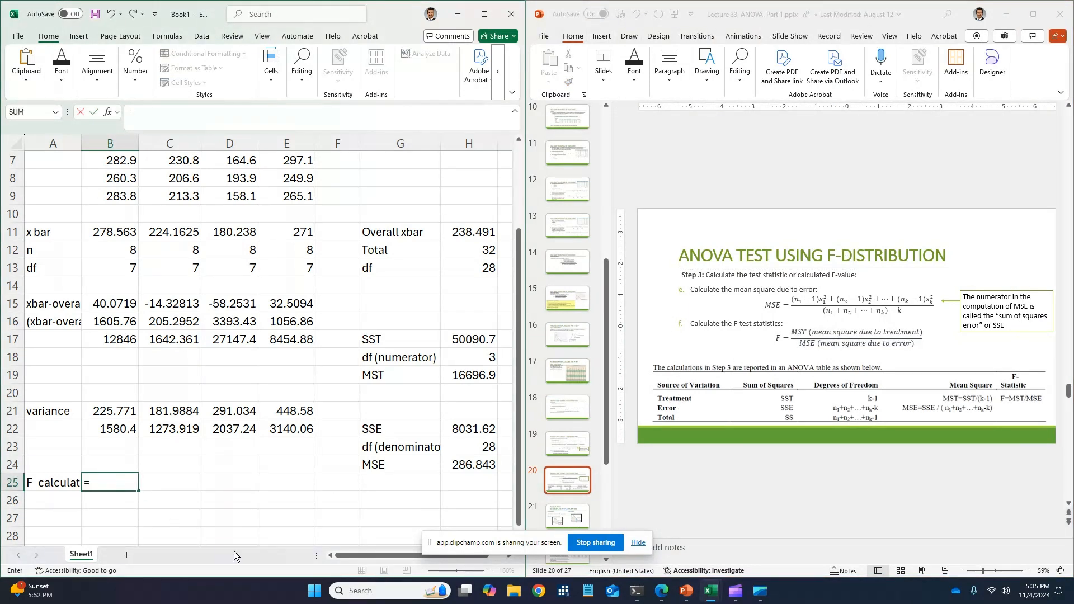
pyautogui.press('Right')
pyautogui.press('Right')
pyautogui.press('Right')
pyautogui.press('Right')
pyautogui.press('Right')
pyautogui.press('Right')
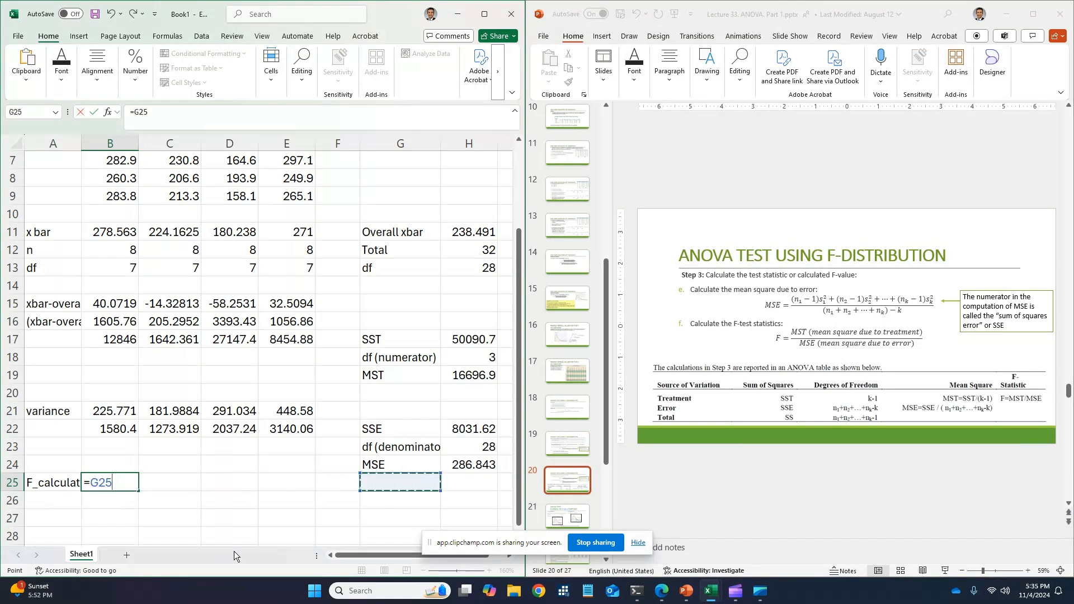
pyautogui.press('Up')
pyautogui.press('Up')
pyautogui.press('Up')
pyautogui.press('Up')
pyautogui.press('Up')
pyautogui.press('Up')
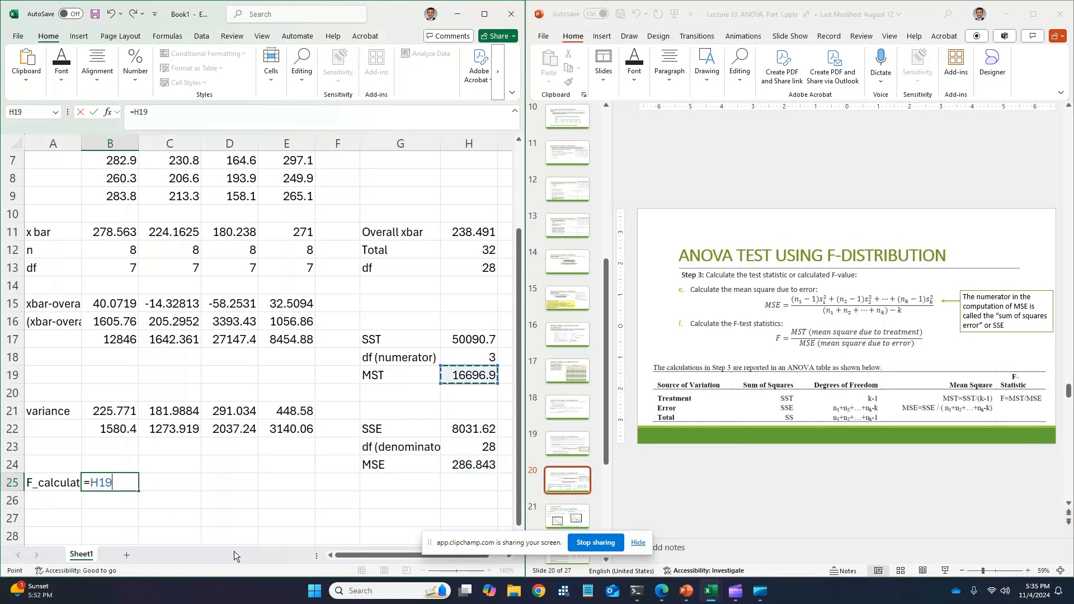
pyautogui.write('/')
pyautogui.press('Right')
pyautogui.press('Right')
pyautogui.press('Right')
pyautogui.press('Right')
pyautogui.press('Right')
pyautogui.press('Right')
pyautogui.press('Up')
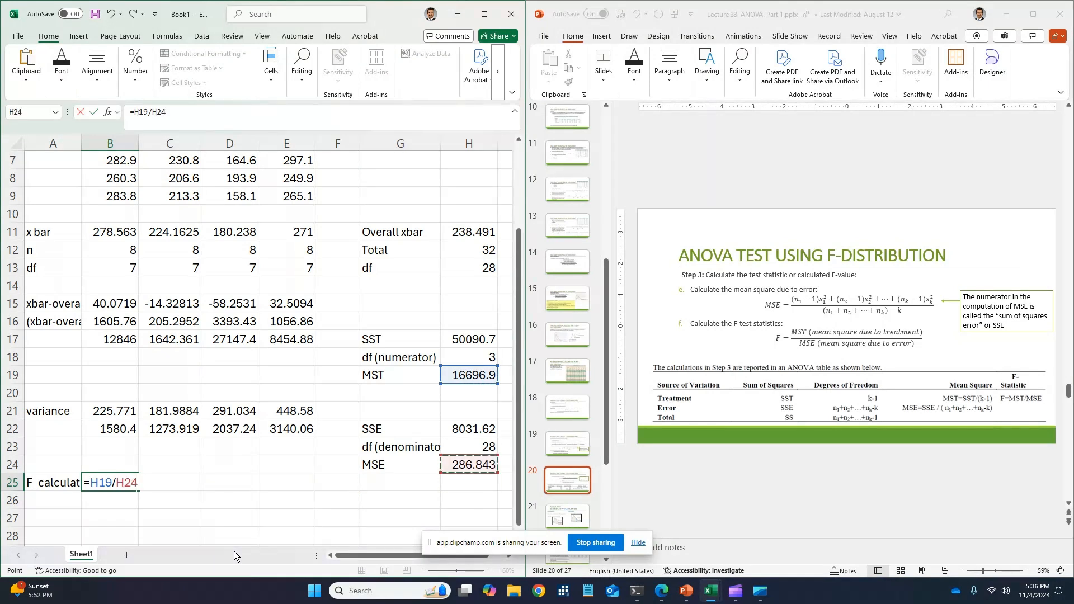
pyautogui.press('Return')
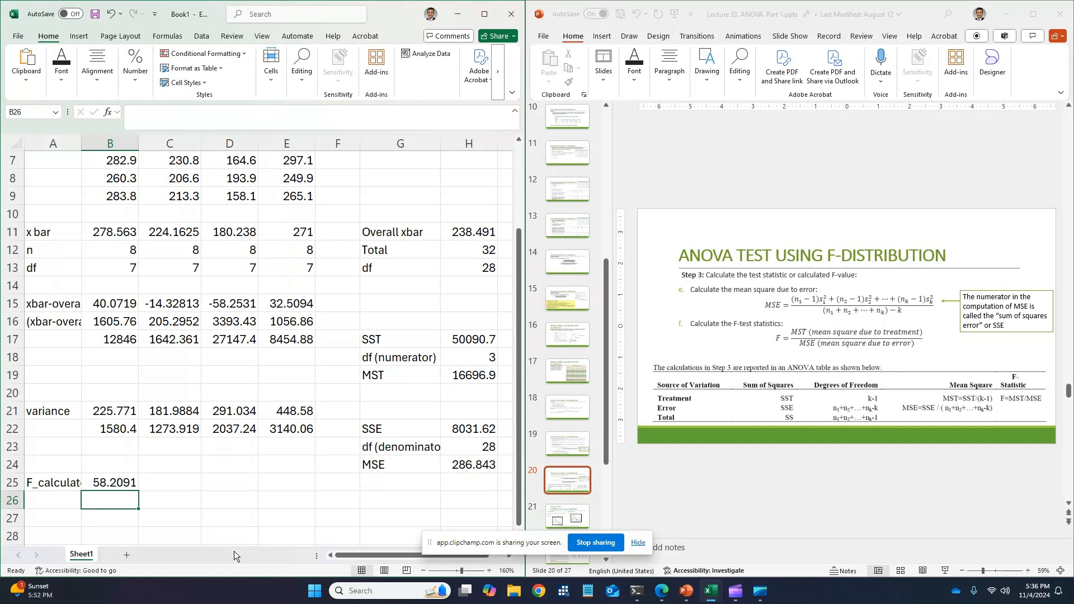
# - Switch to PowerPoint to show slide 21 on the classical versus p-value method, and widen its window beside the workbook
pyautogui.press('Left')
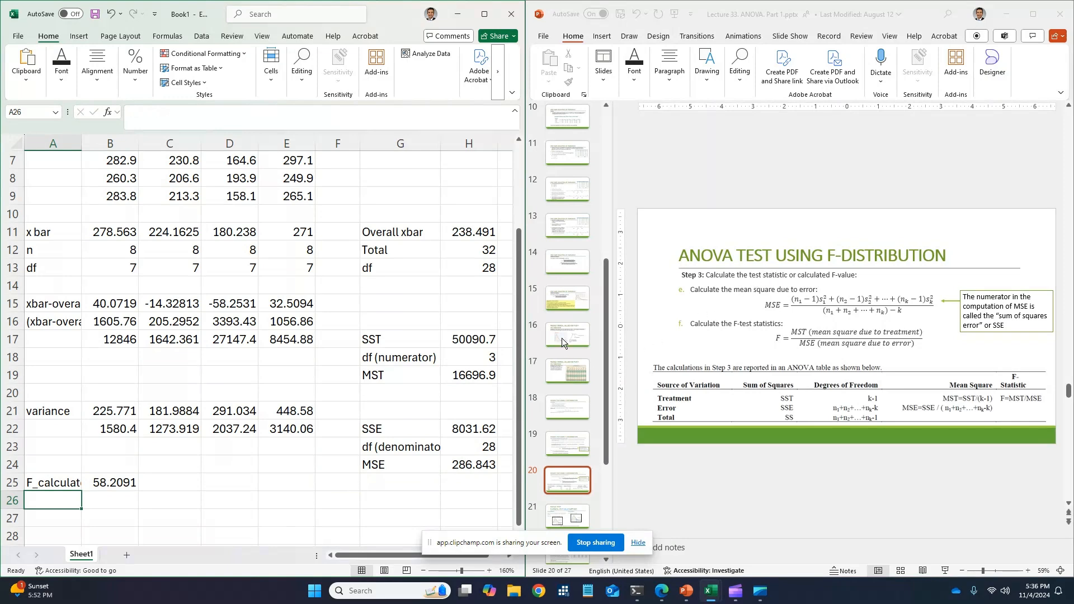
pyautogui.click(569, 517)
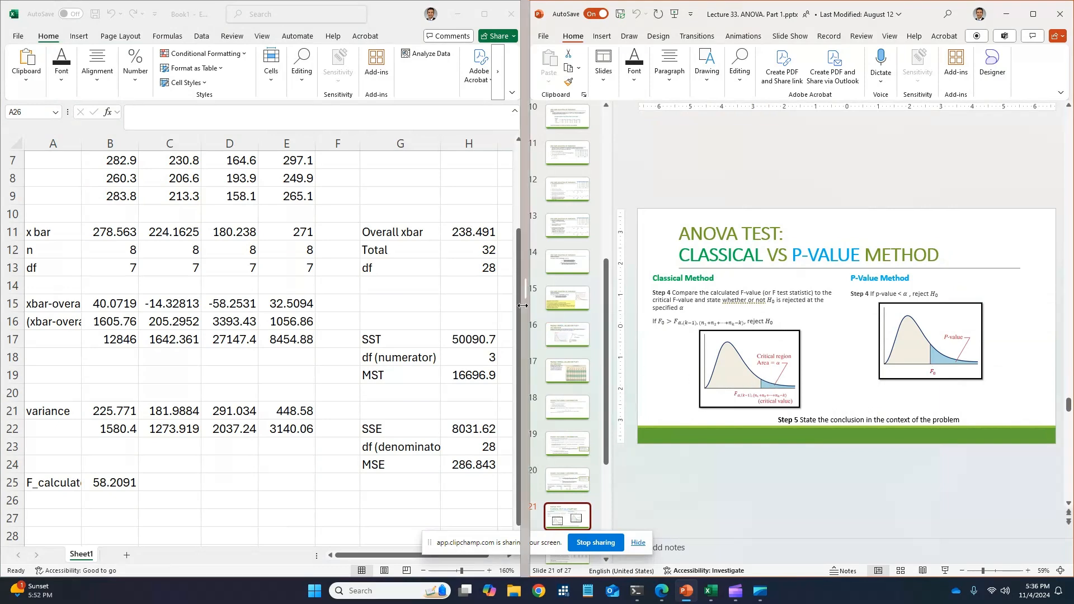
pyautogui.moveTo(523, 305); pyautogui.dragTo(413, 305)
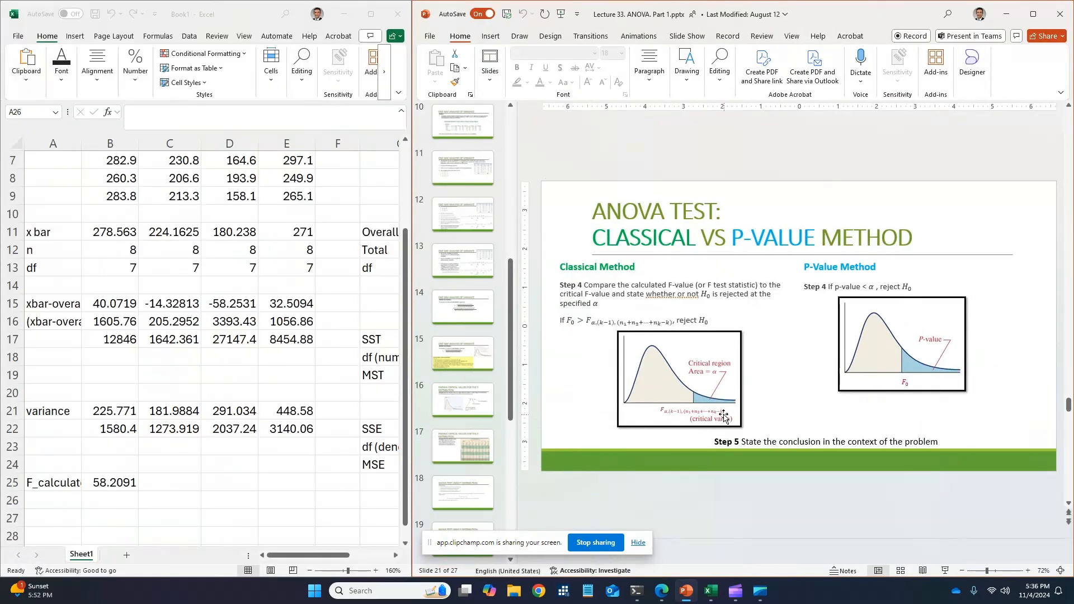